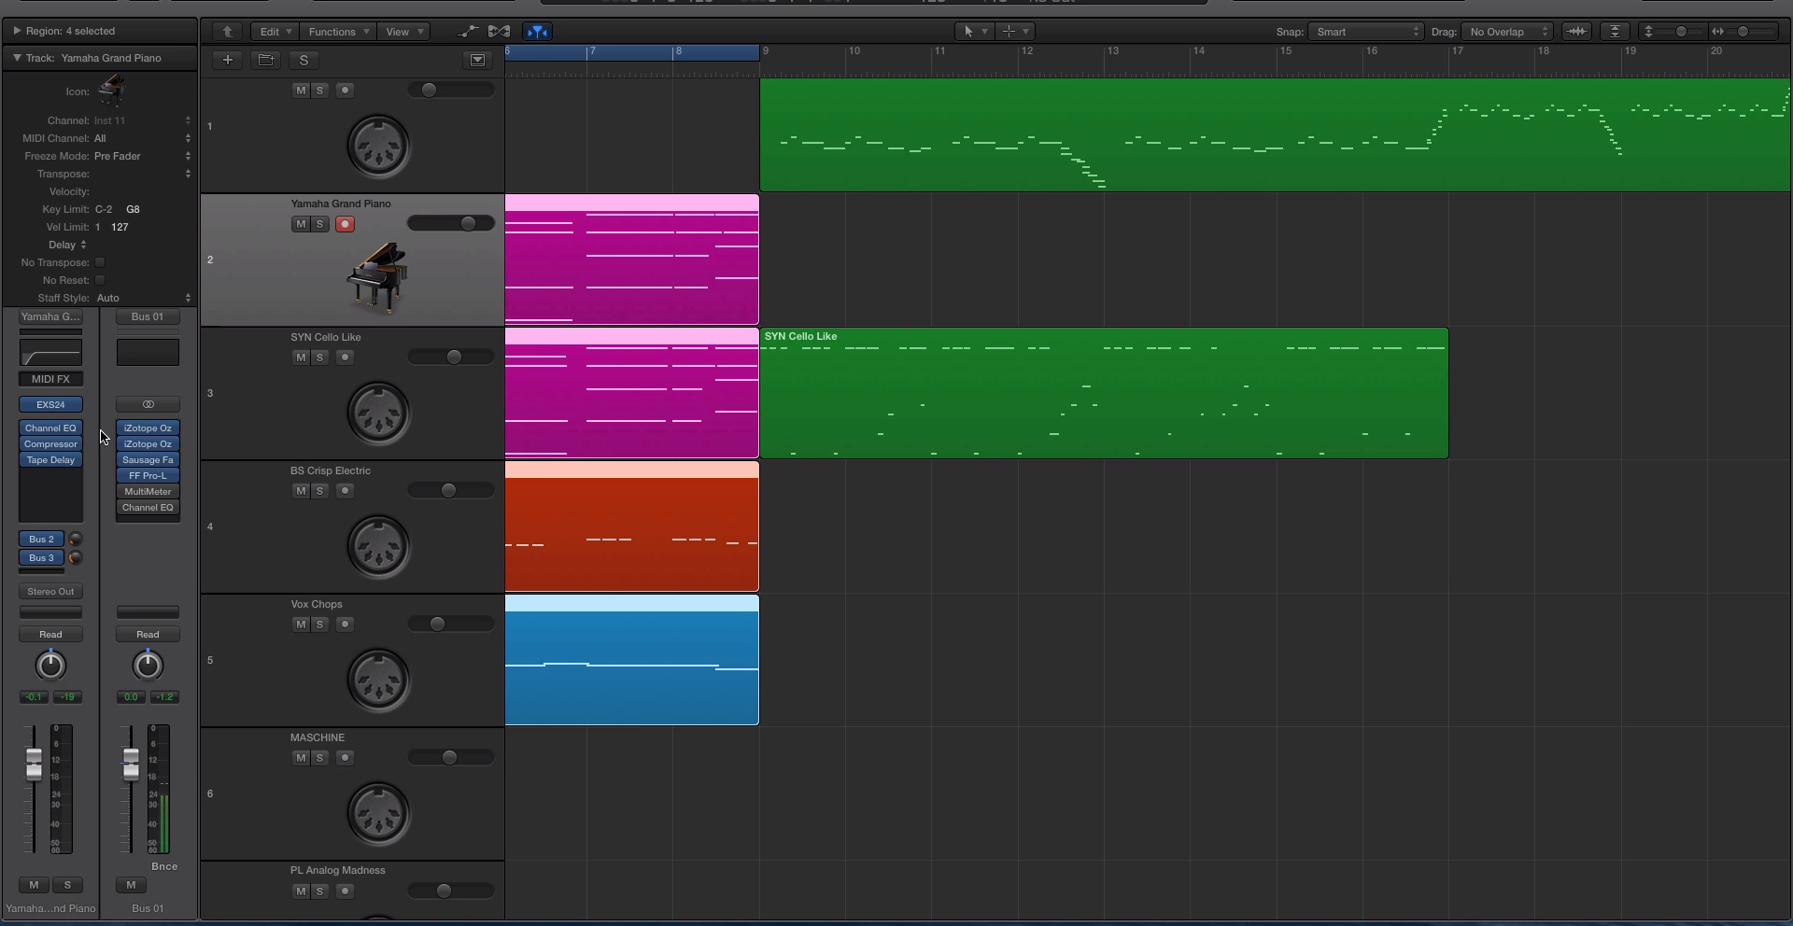
Open the Sausage Fattener on Bus 01 to view its Fatness and Color settings, and close it again.
left_click(145, 461)
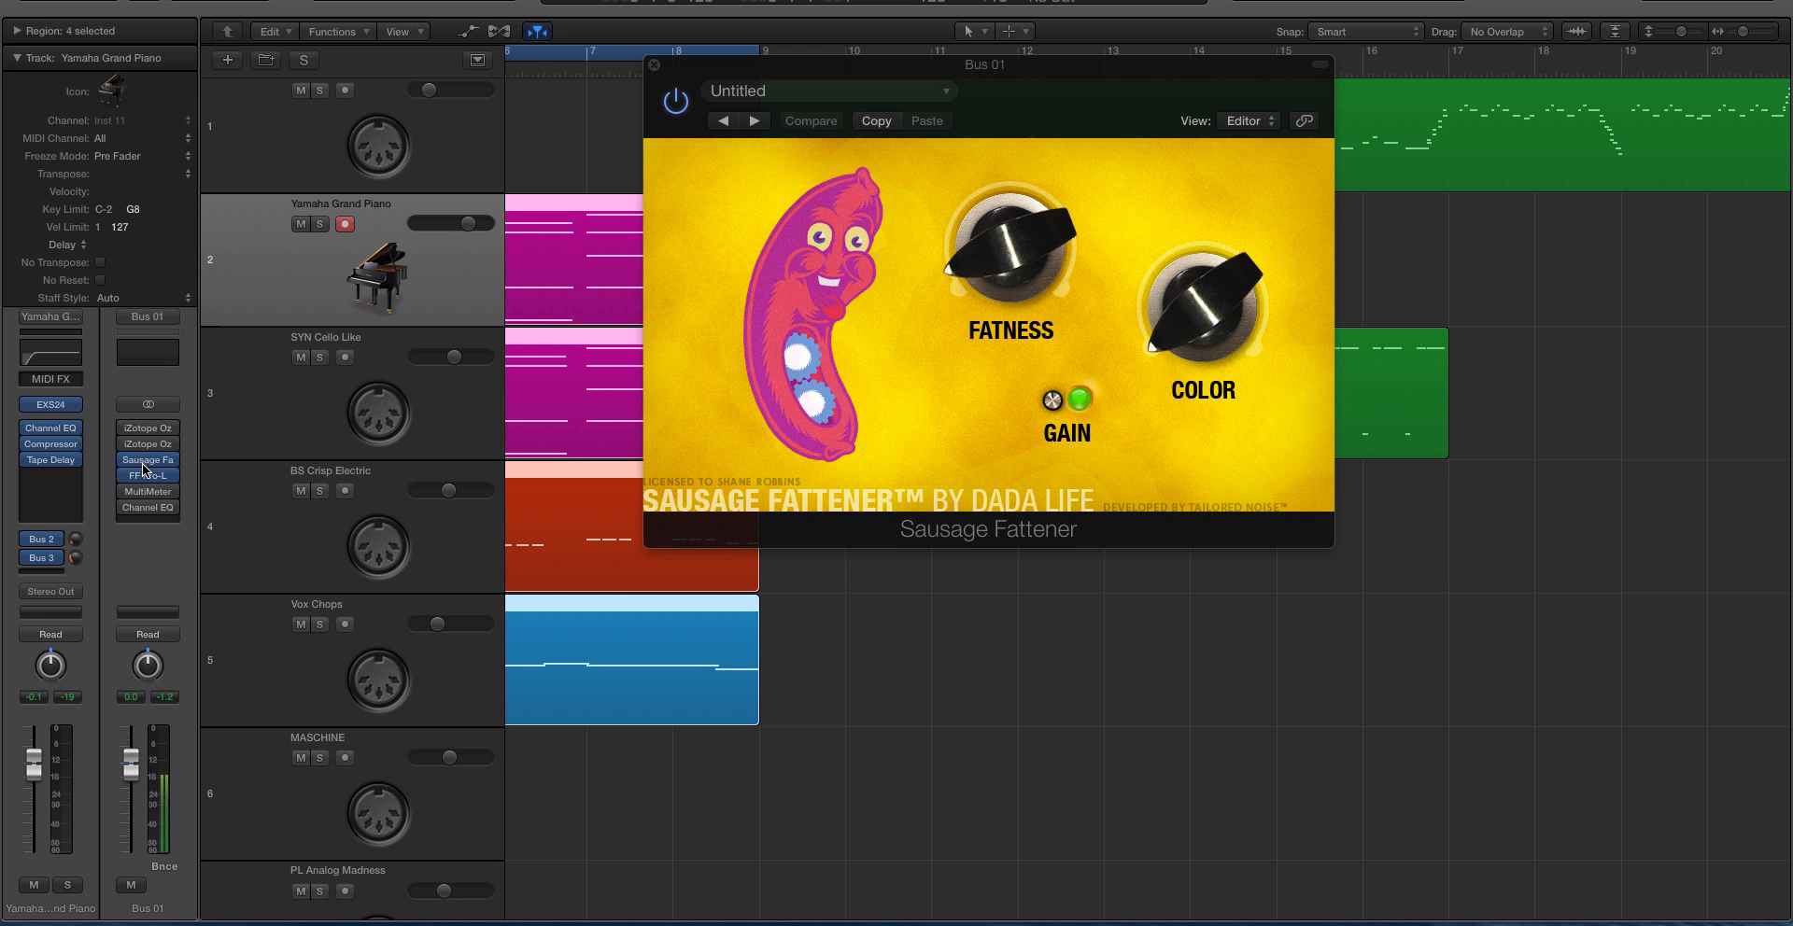
left_click_drag(691, 70, 812, 179)
left_click(779, 171)
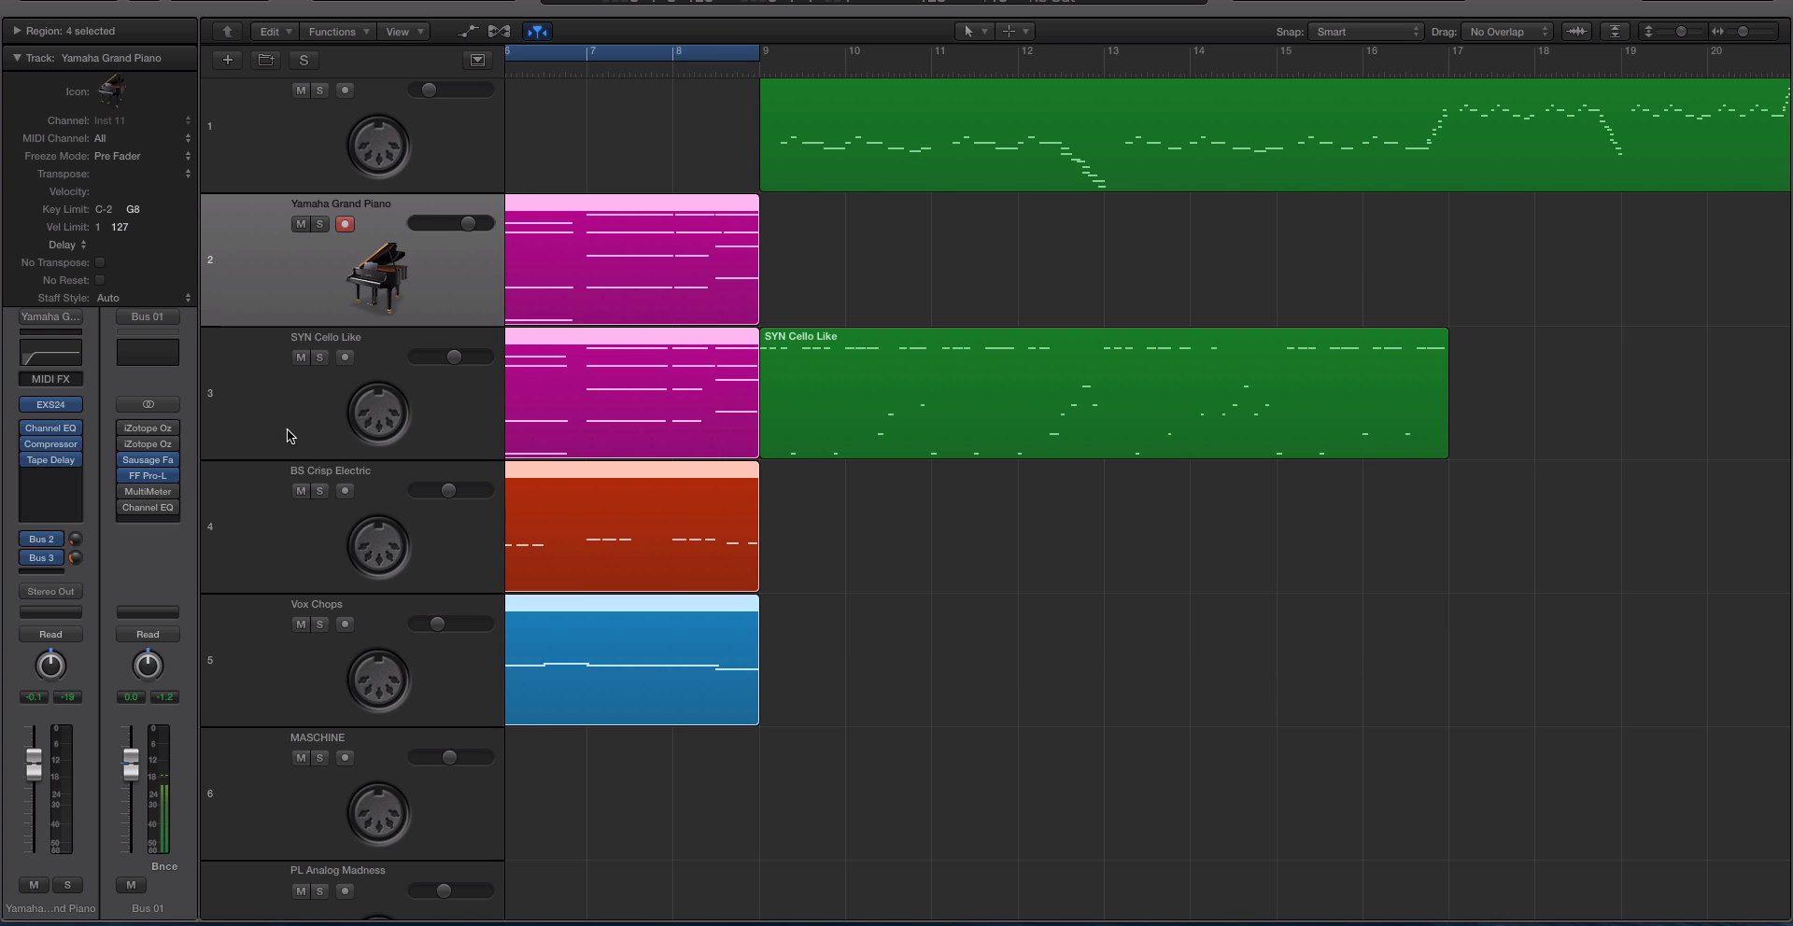
Open the FF Pro-L limiter on Bus 01 to view its gain and level display, and close it again.
left_click(145, 476)
left_click_drag(289, 9, 740, 132)
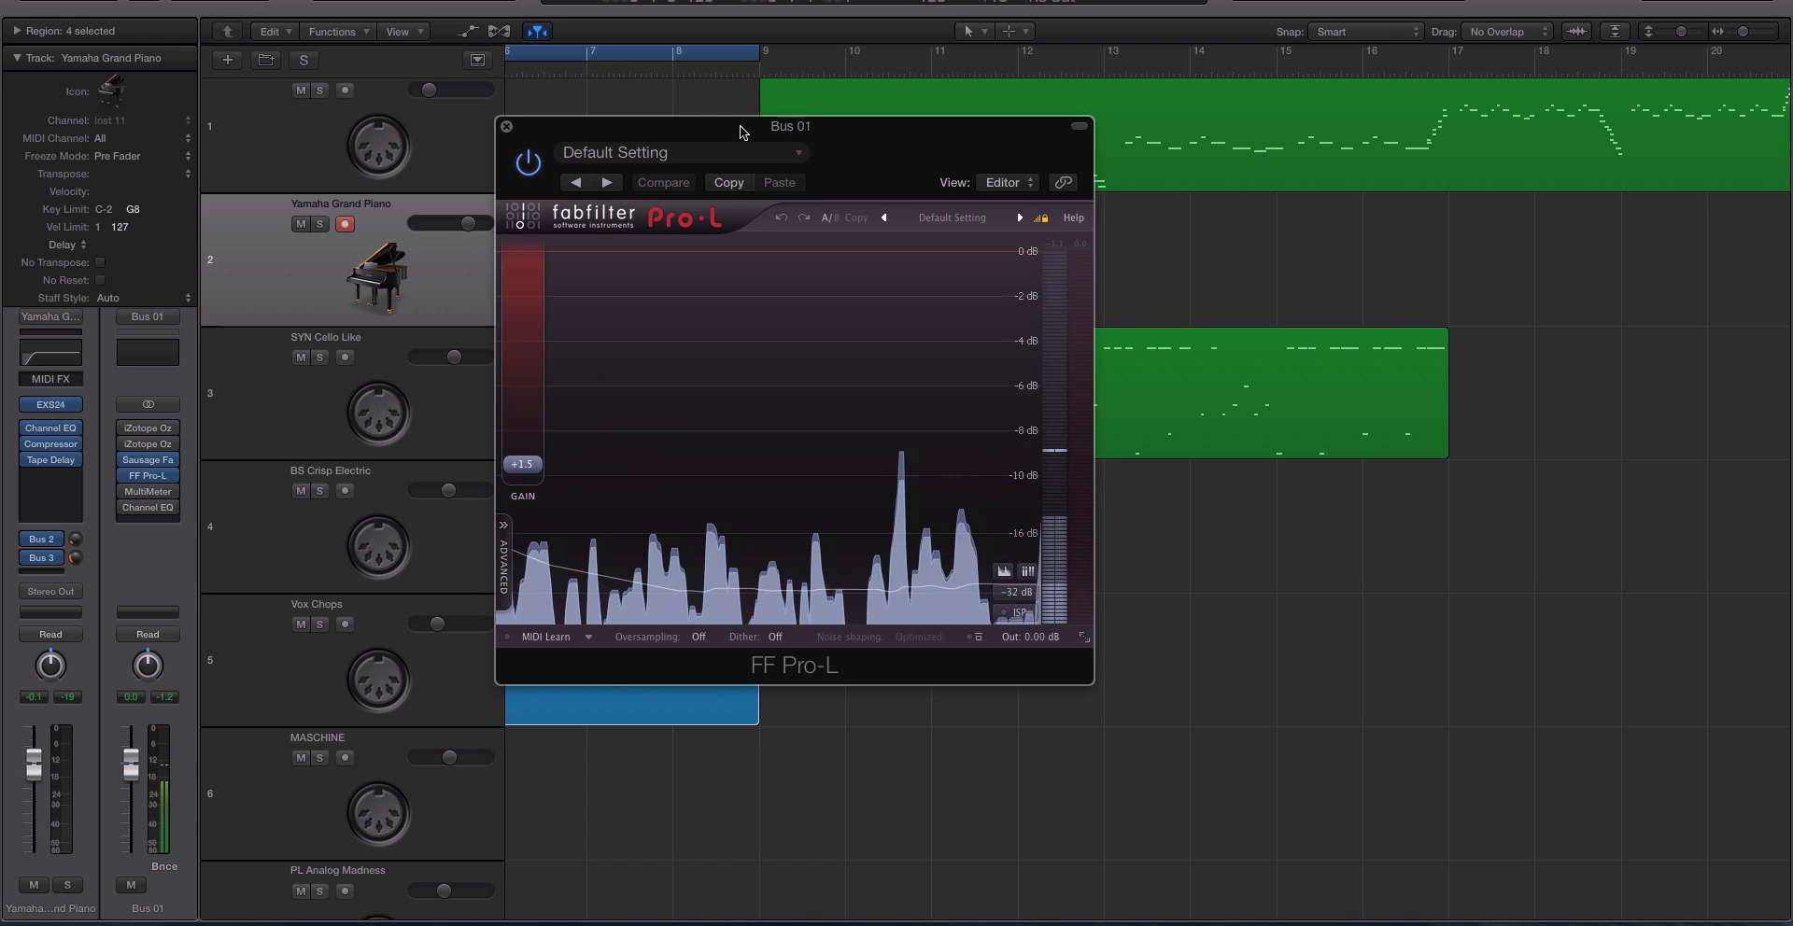
left_click(507, 126)
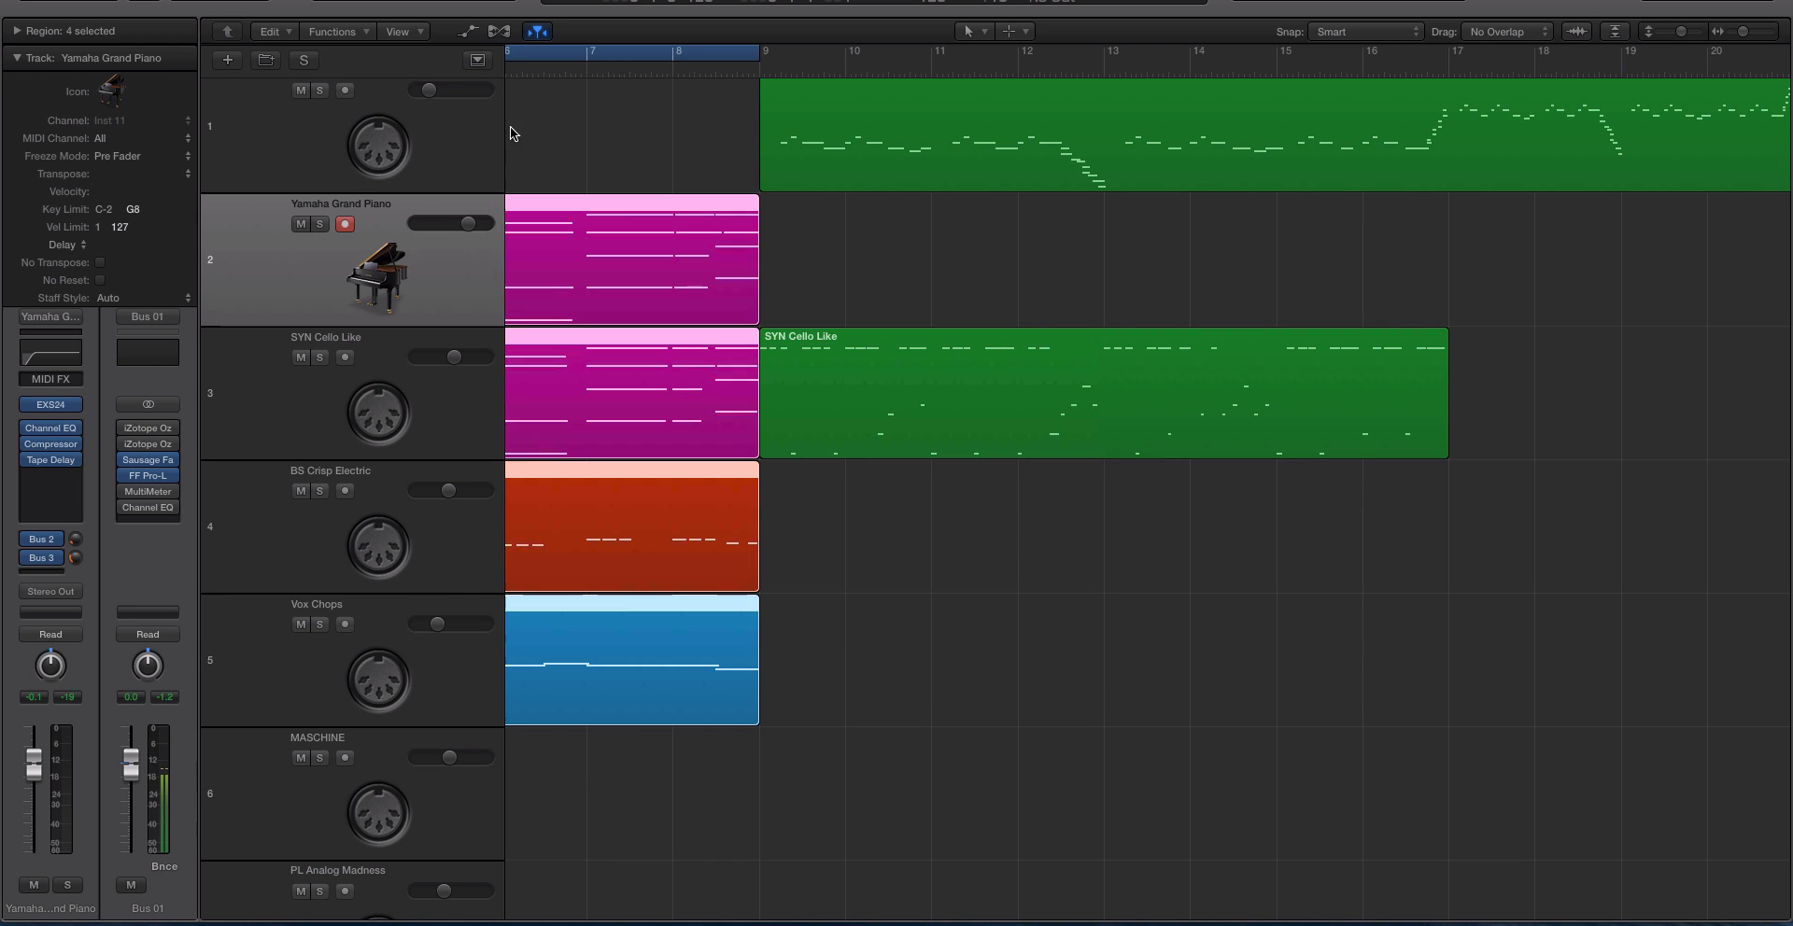
Toggle the bypass of the two iZotope Ozone plug-ins on Bus 01 to compare the sound, leaving both enabled.
left_click(126, 431)
left_click(125, 430)
left_click(125, 420)
left_click(125, 421)
left_click(125, 429)
left_click(128, 442)
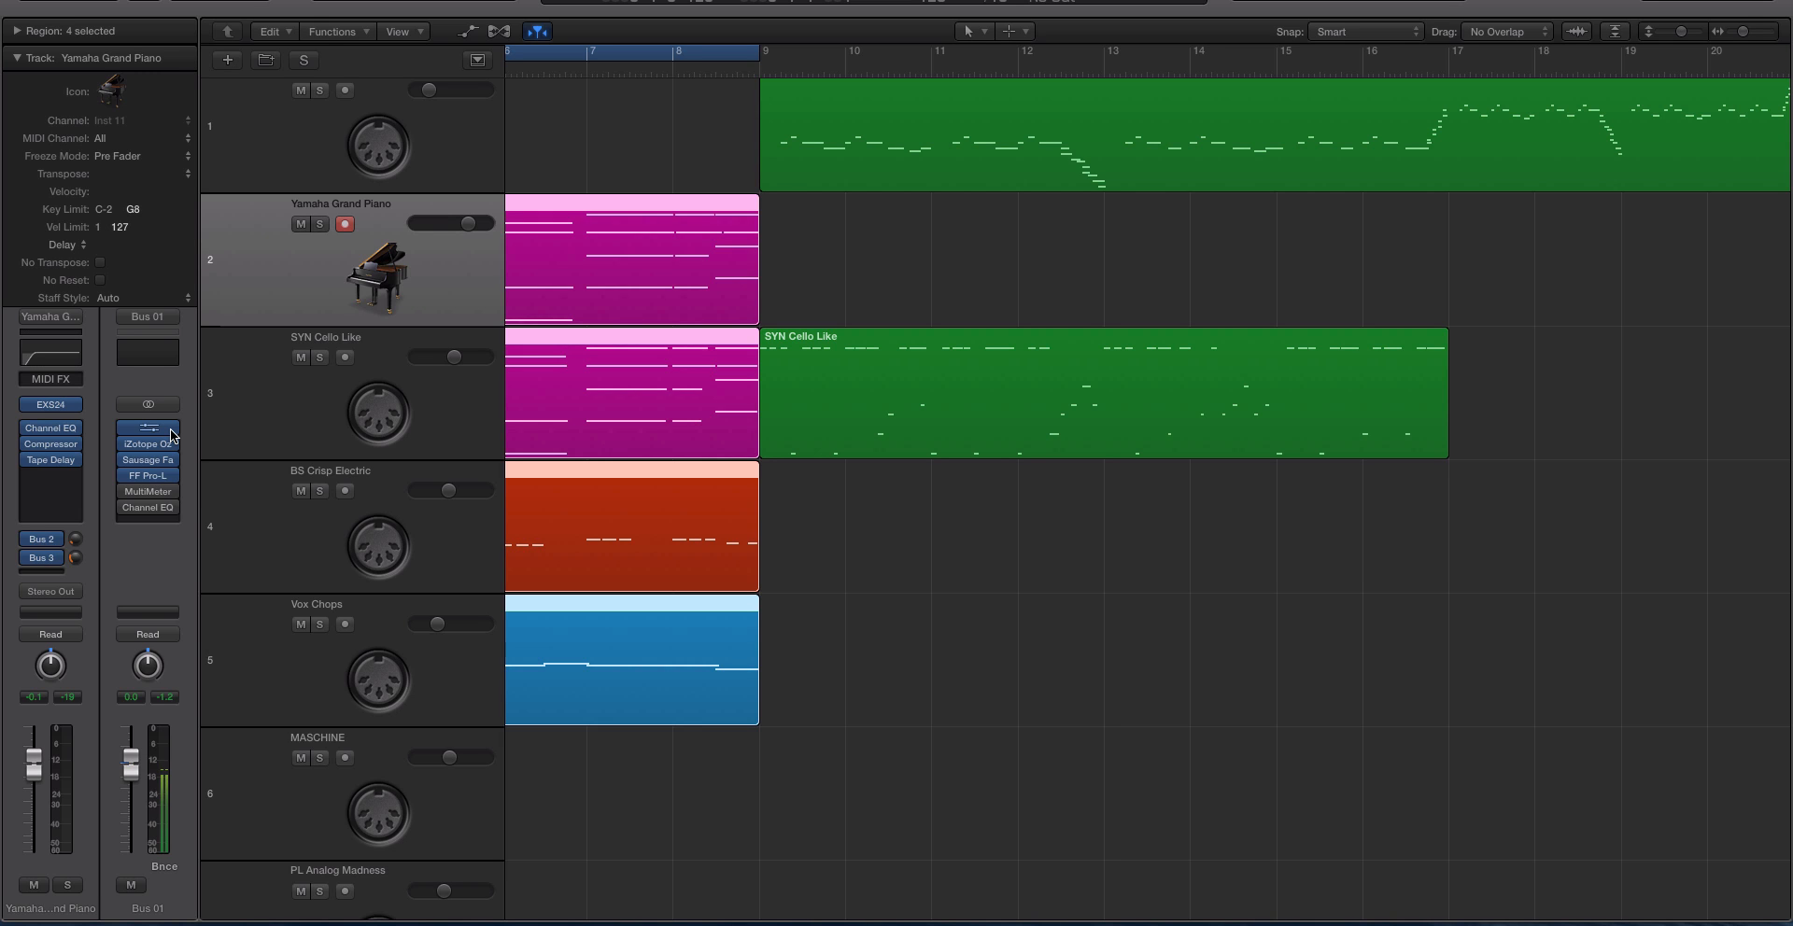
Open the Ozone 7 Vintage EQ and Vintage Compressor on Bus 01 and move the compressor window clear of the EQ.
left_click(151, 430)
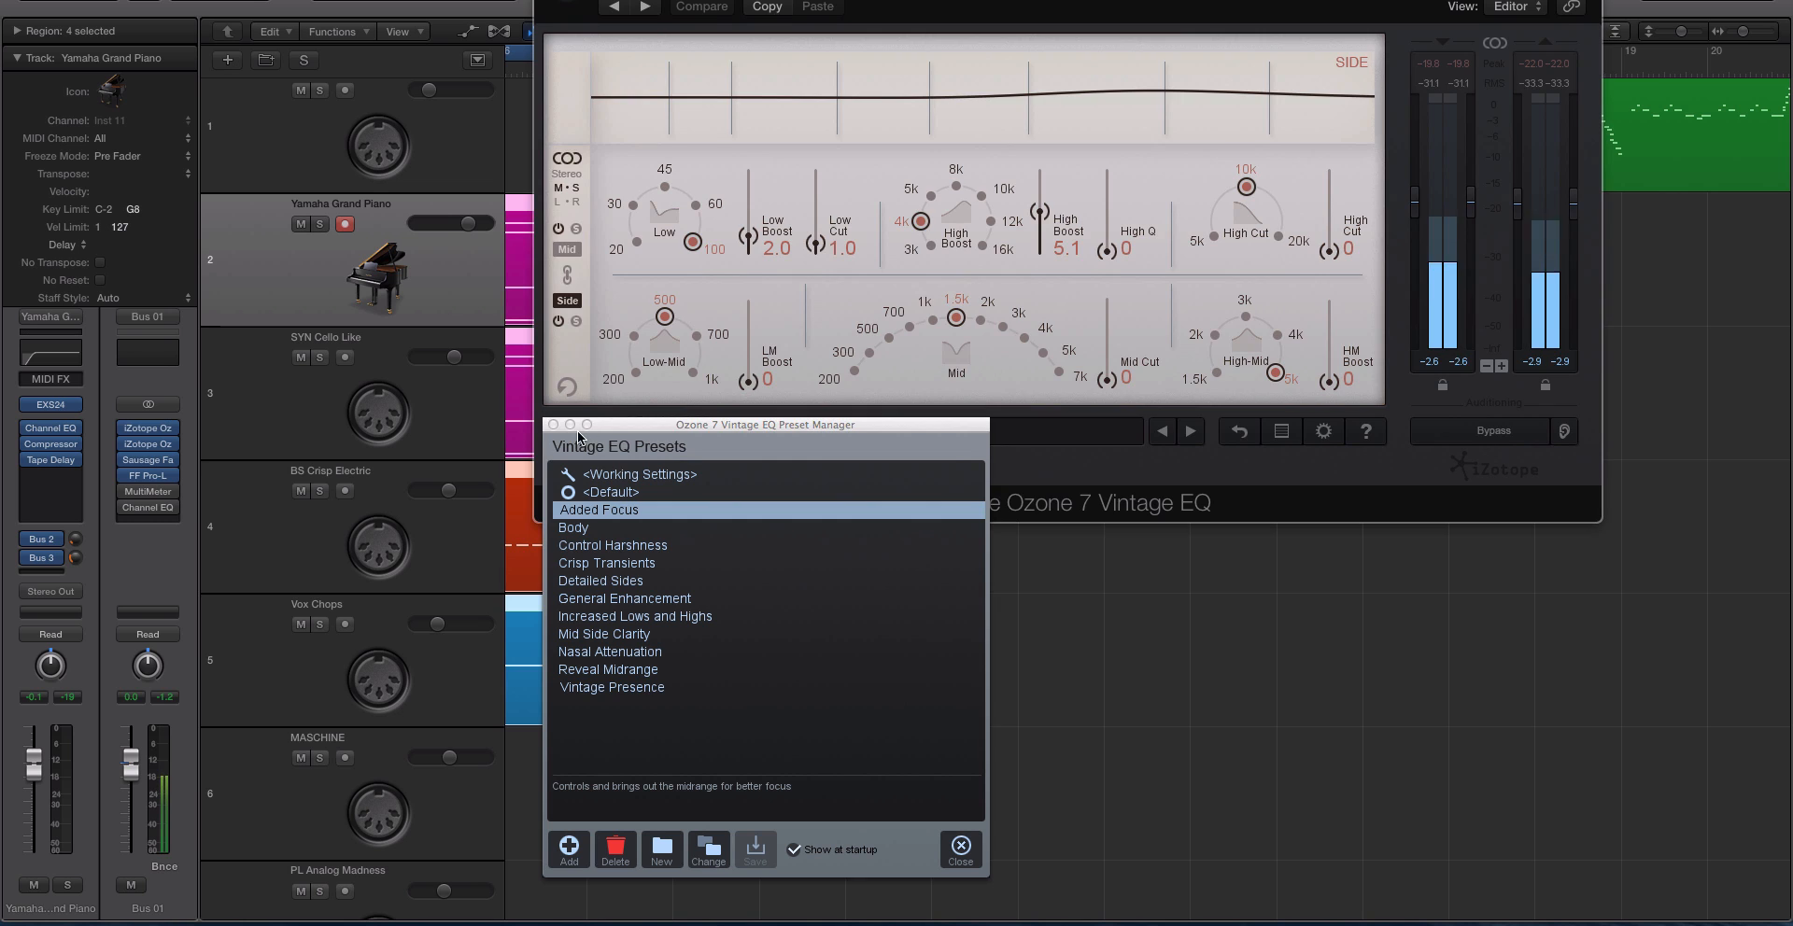
left_click(172, 452)
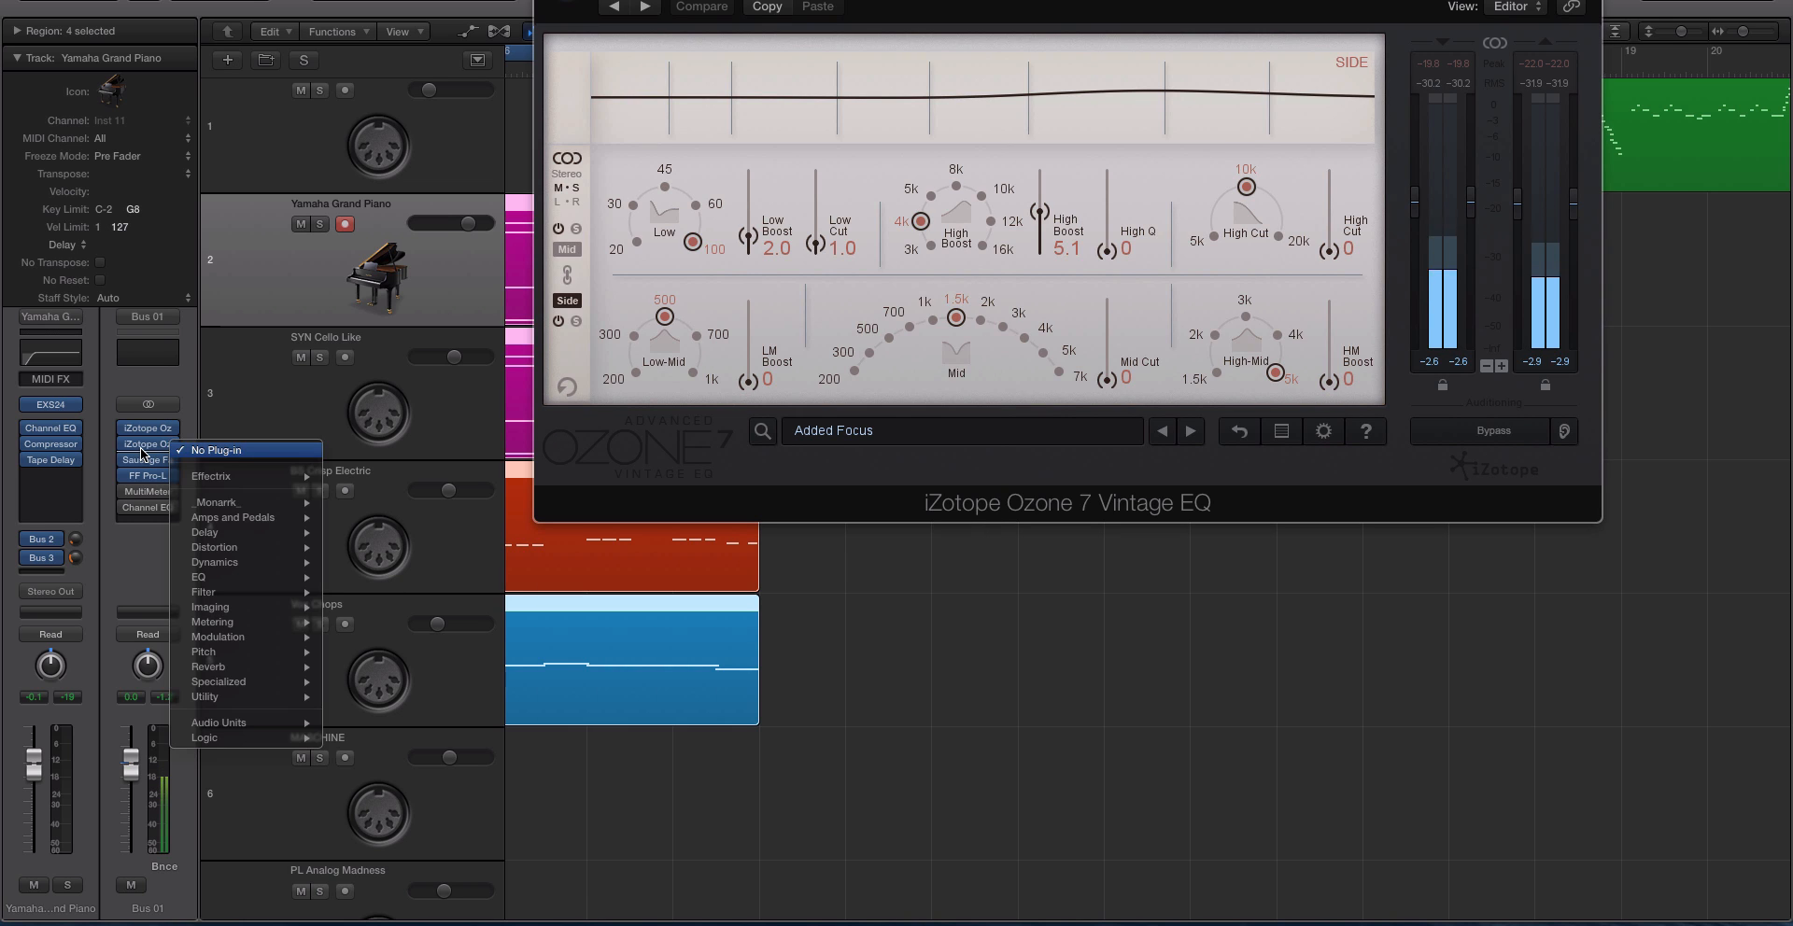
left_click(160, 445)
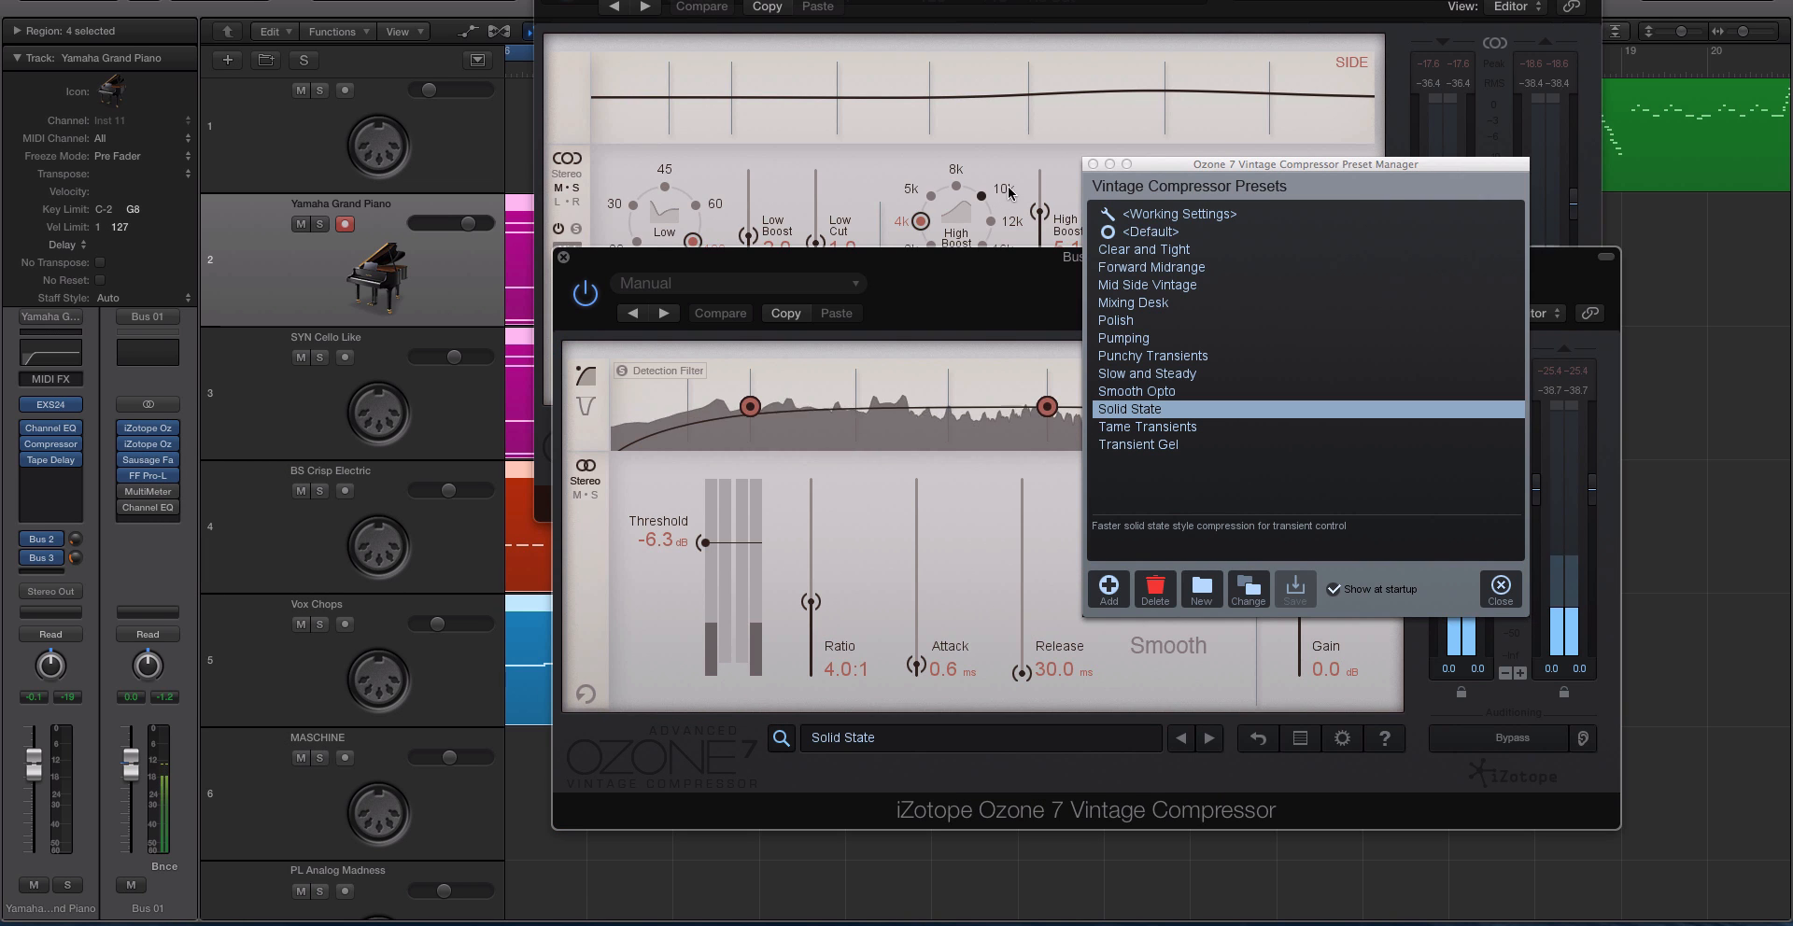
left_click_drag(666, 262, 785, 289)
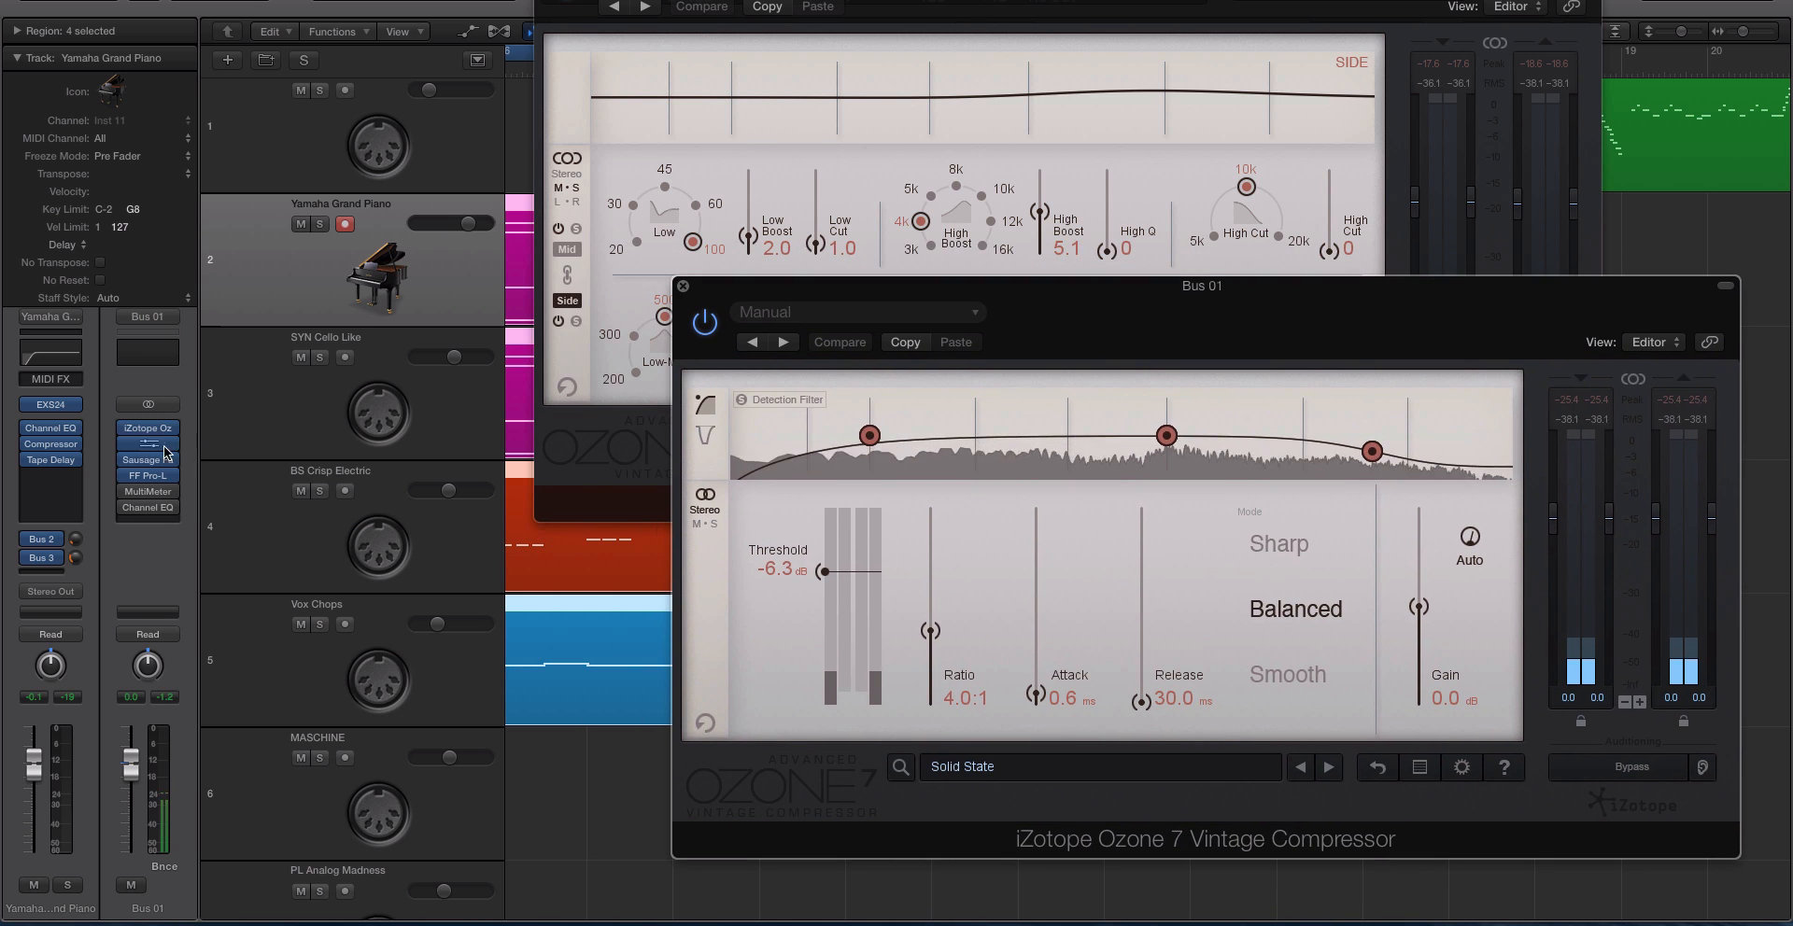
Open the Sausage Fattener and FF Pro-L on Bus 01 and spread out the plug-in windows so the whole chain shows.
left_click(150, 460)
left_click_drag(891, 173, 1082, 387)
left_click(148, 475)
left_click(819, 261)
left_click_drag(819, 260, 725, 445)
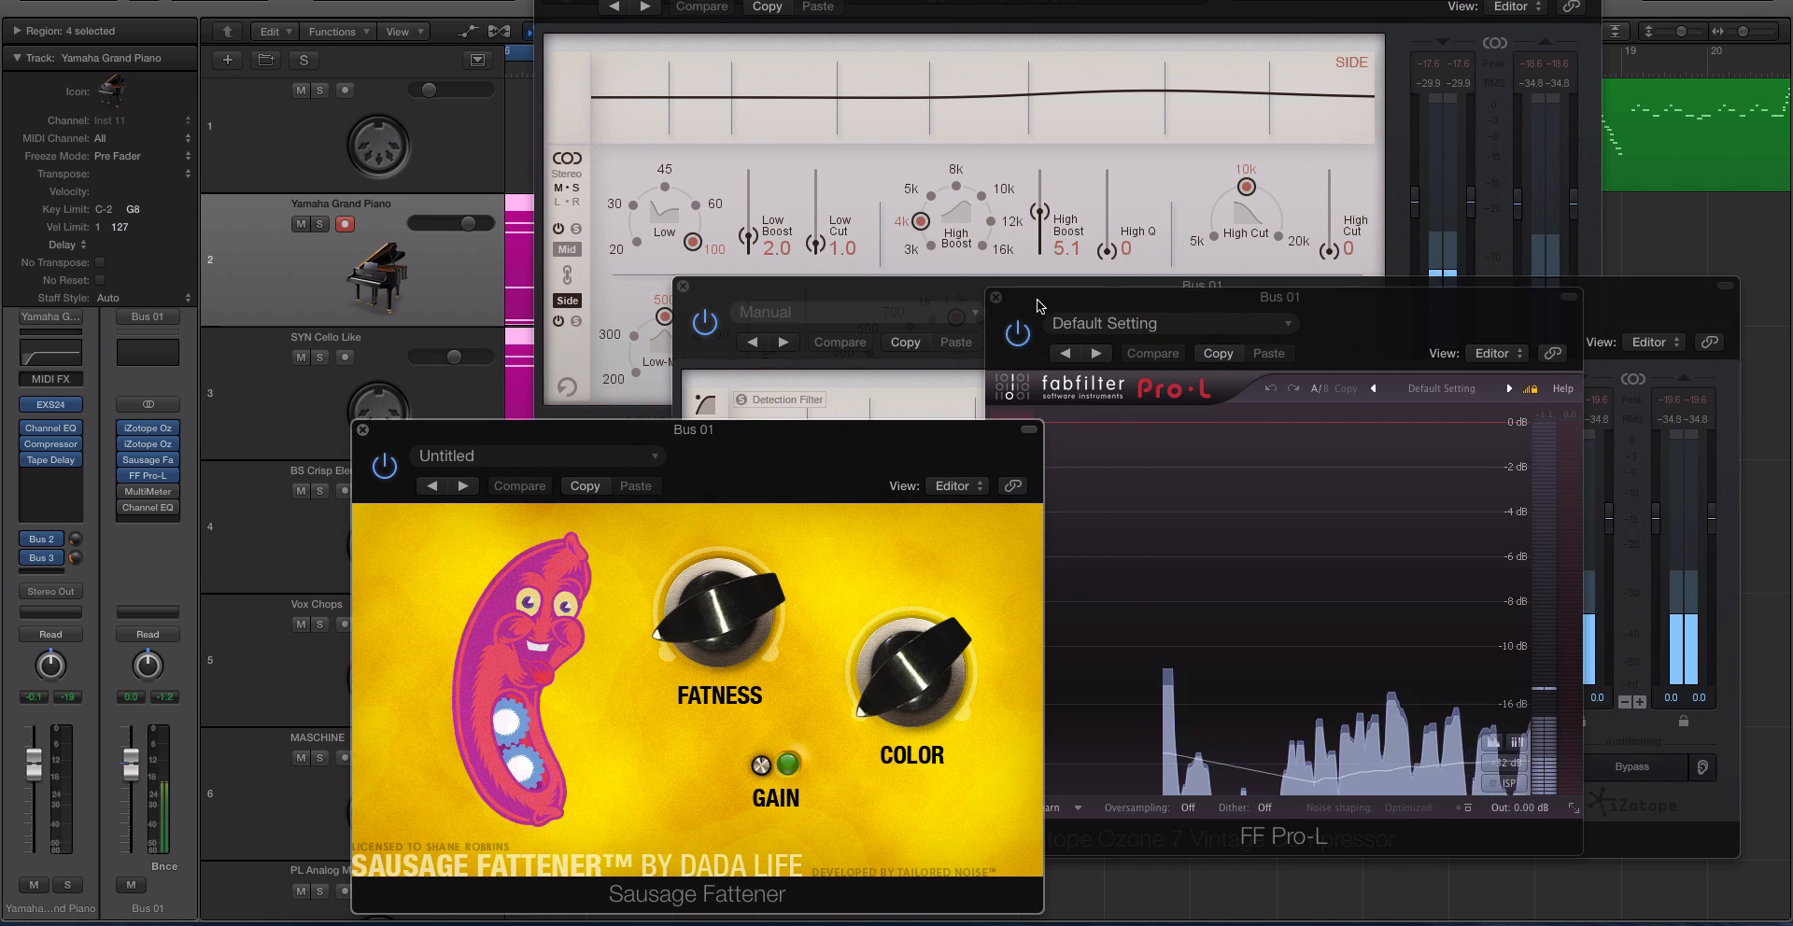
left_click_drag(1040, 306, 1087, 293)
left_click_drag(768, 2, 455, 2)
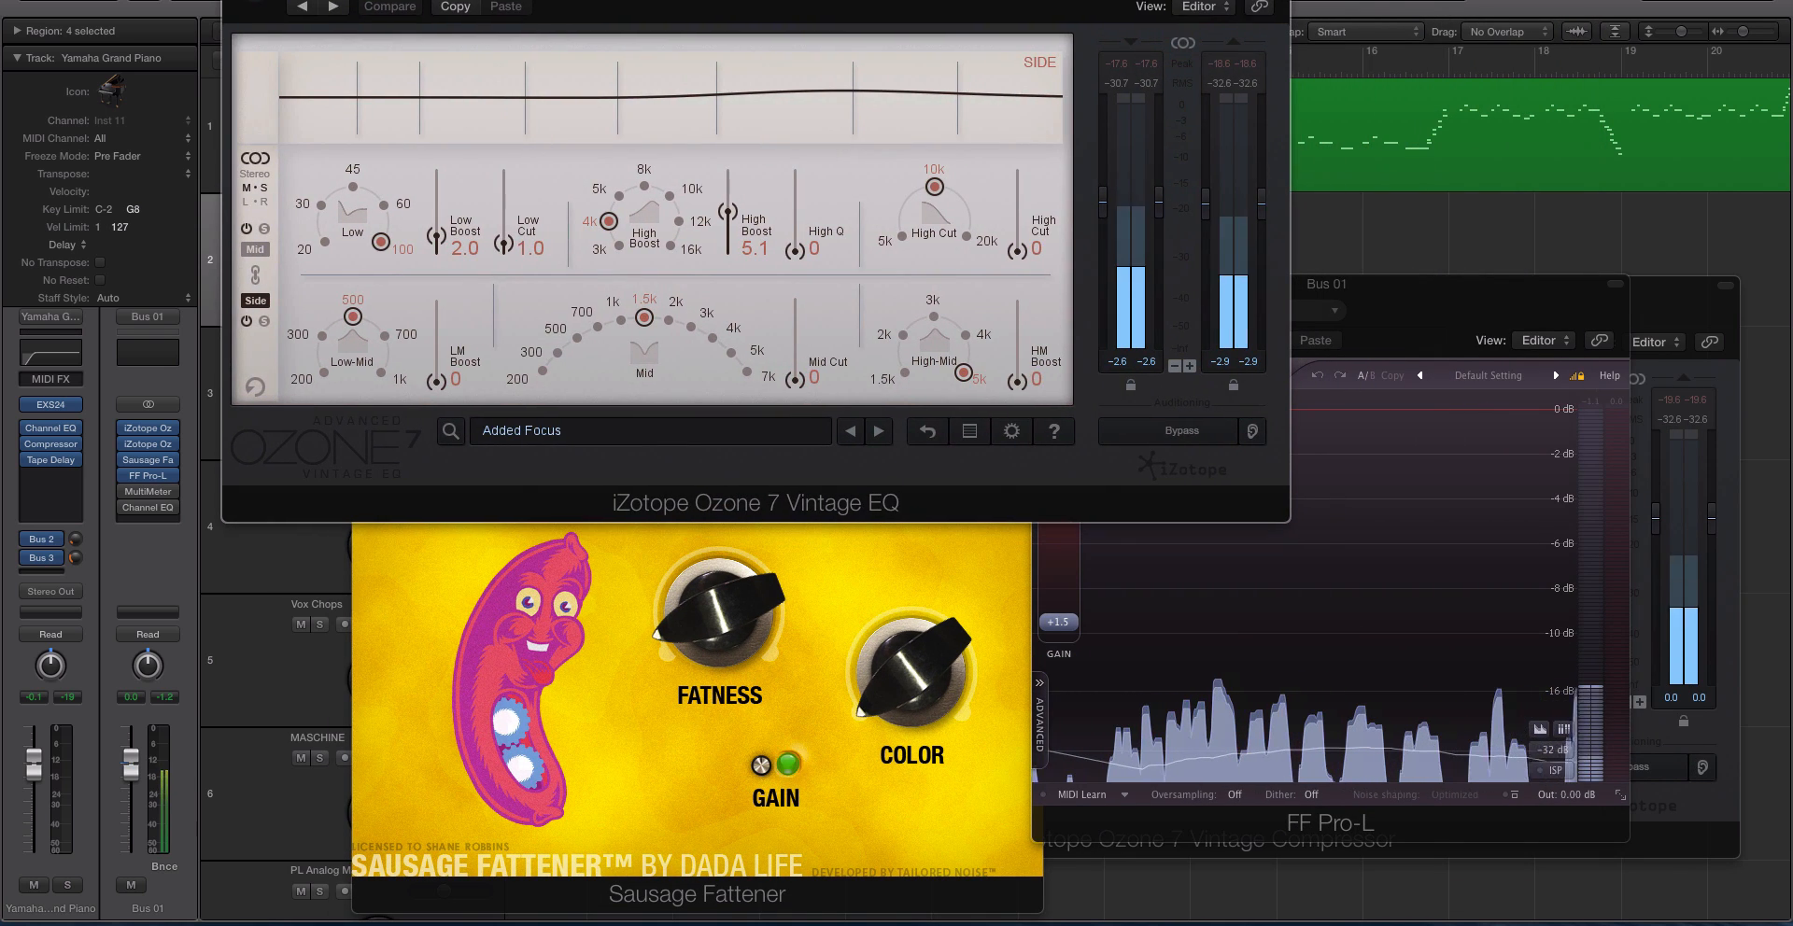
Reopen the Ozone 7 Vintage EQ on Bus 01 and dismiss its preset manager.
left_click(153, 428)
left_click(152, 429)
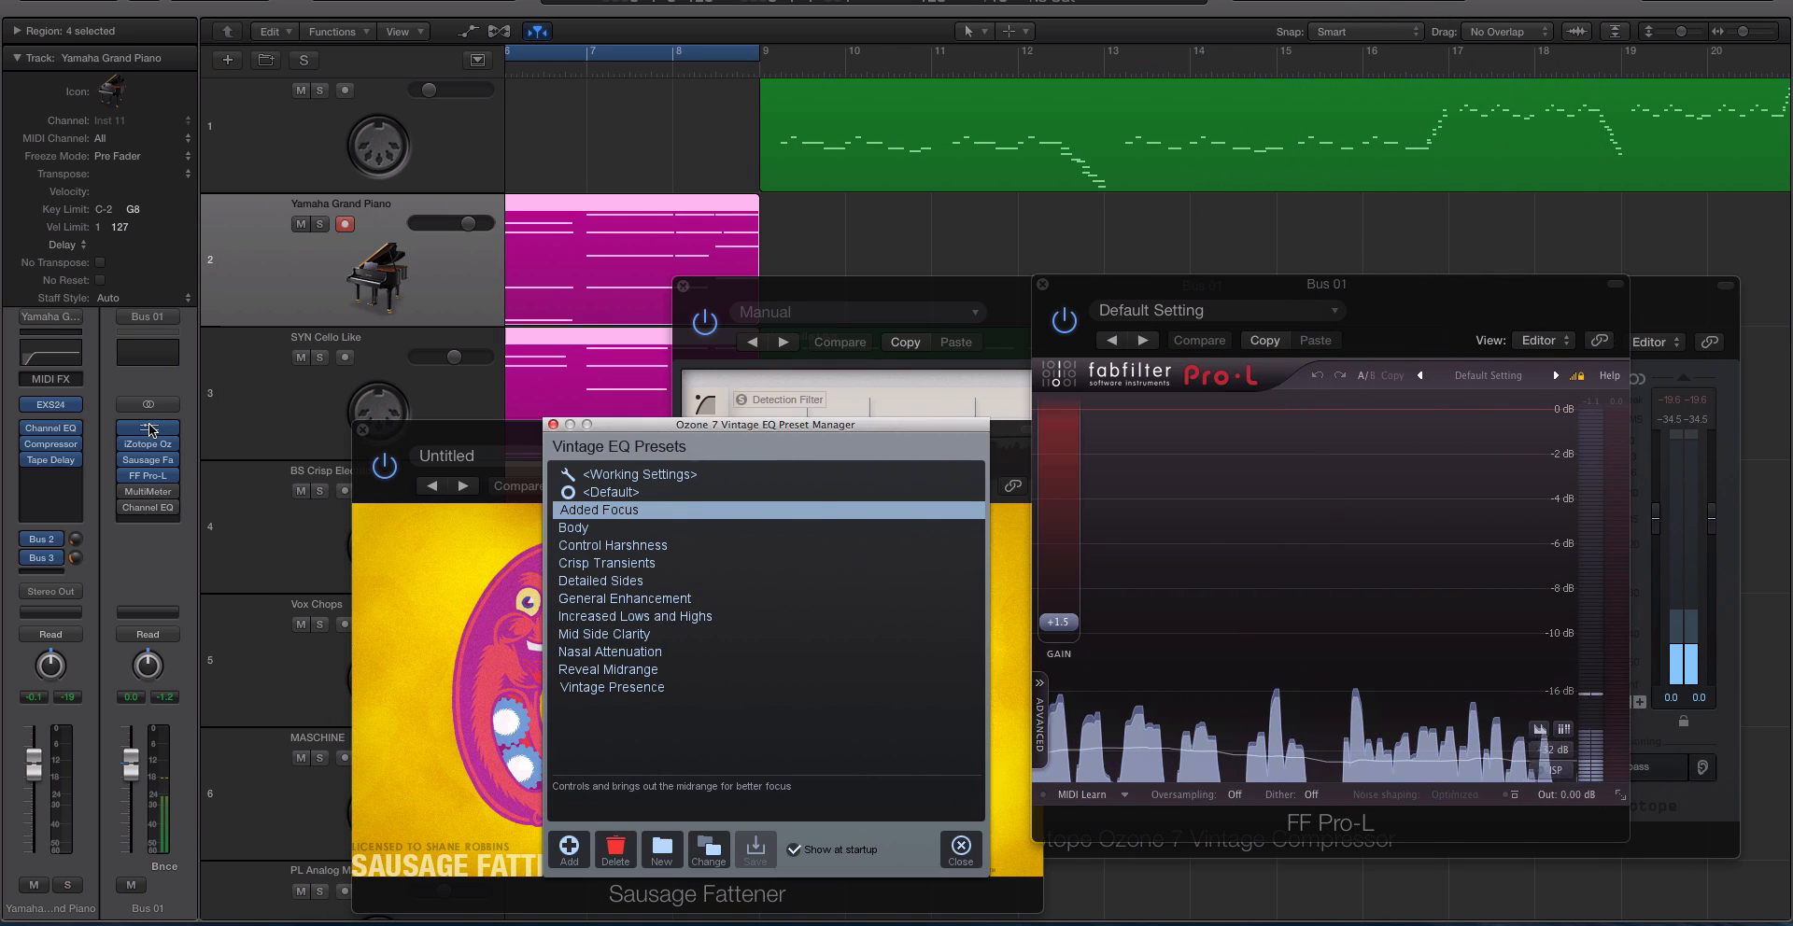
left_click(547, 422)
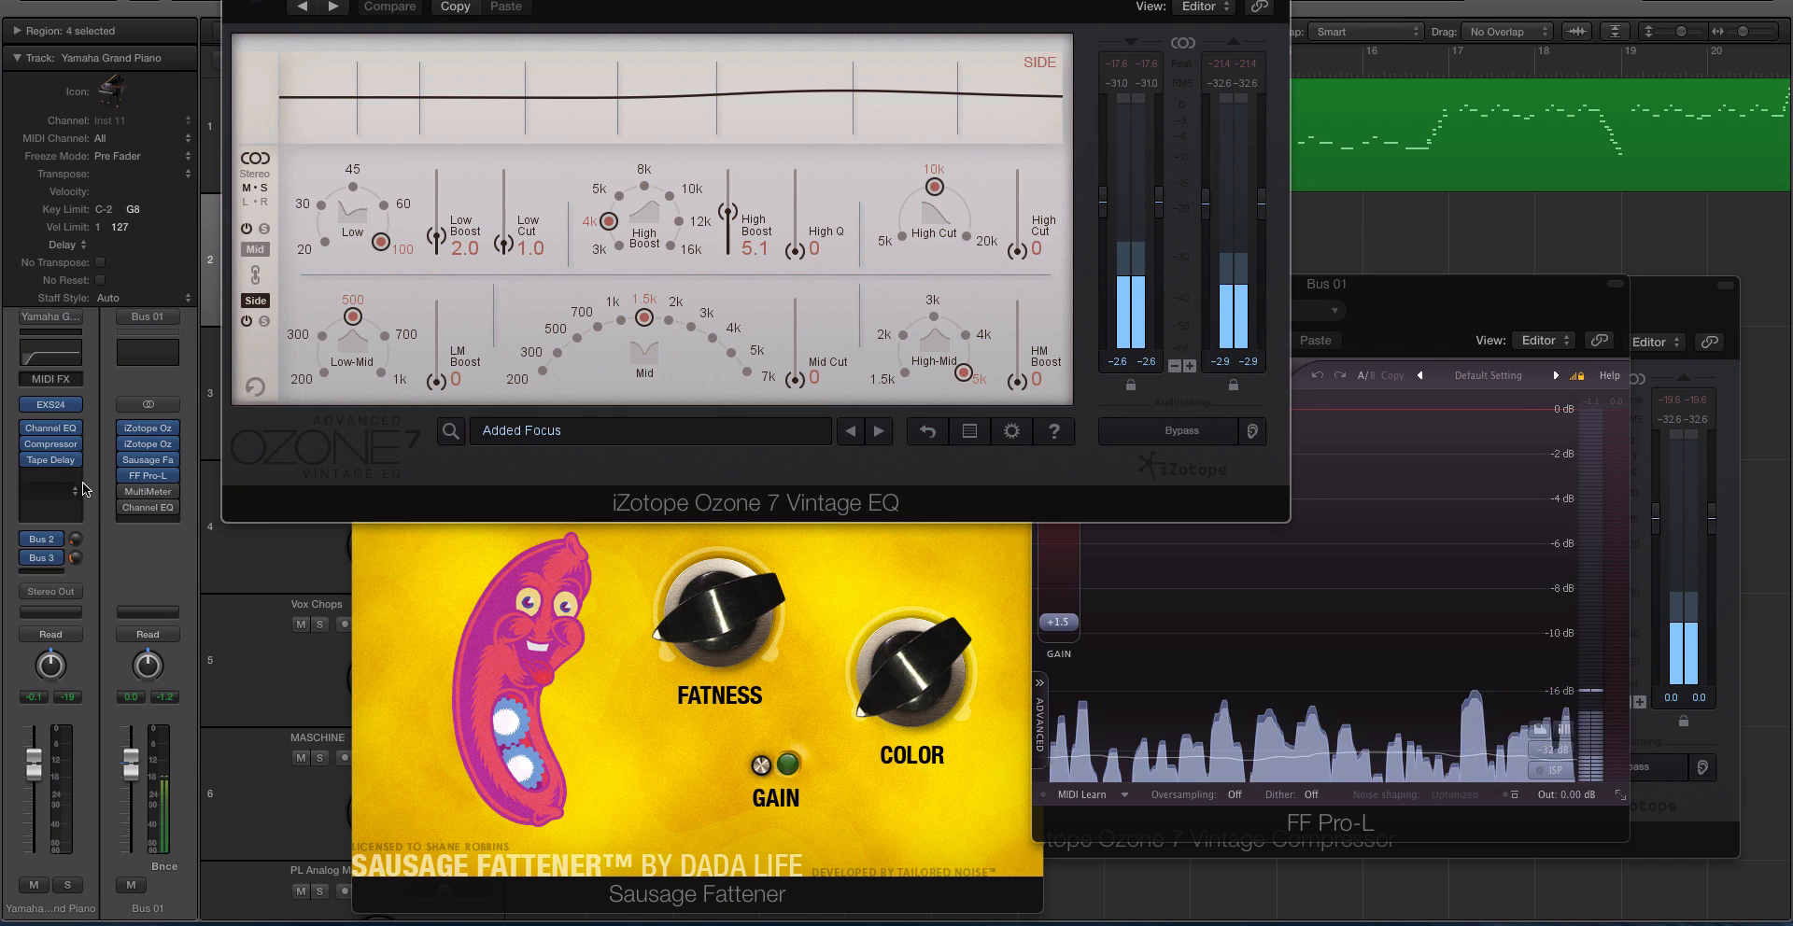
Browse the Waves Audio Units for the PuigTec EQs from an empty insert on the Yamaha Grand Piano channel, without inserting any.
left_click(53, 495)
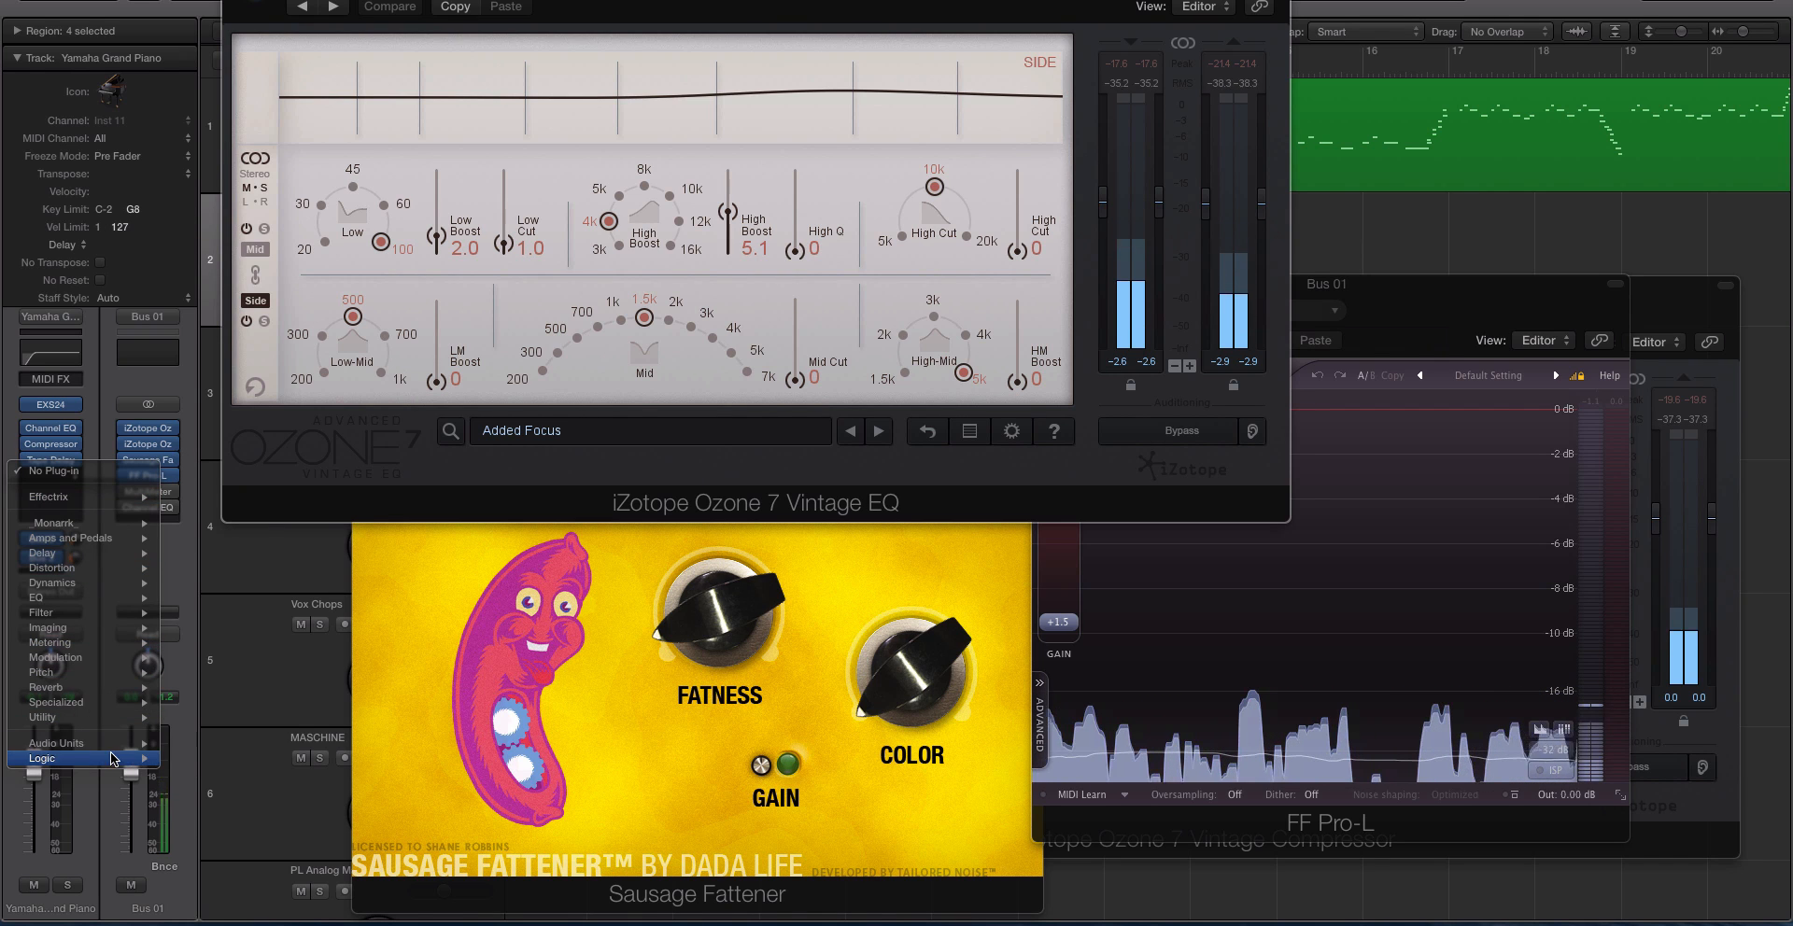
mouse_move(119, 756)
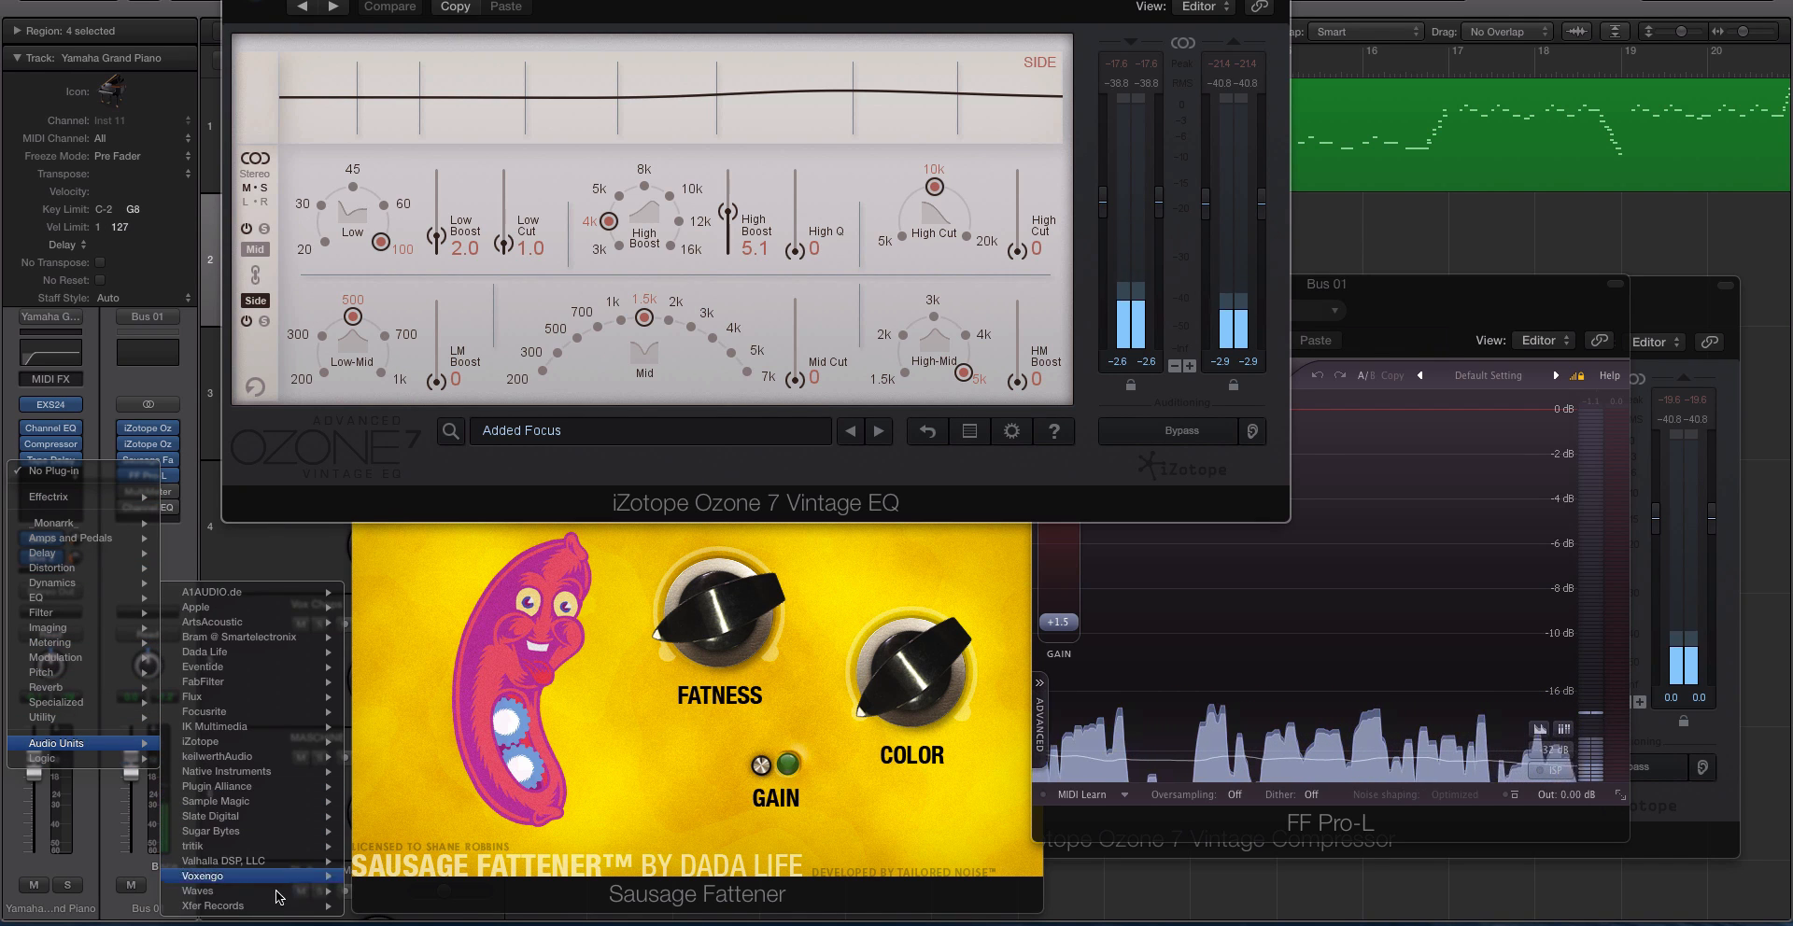
mouse_move(284, 907)
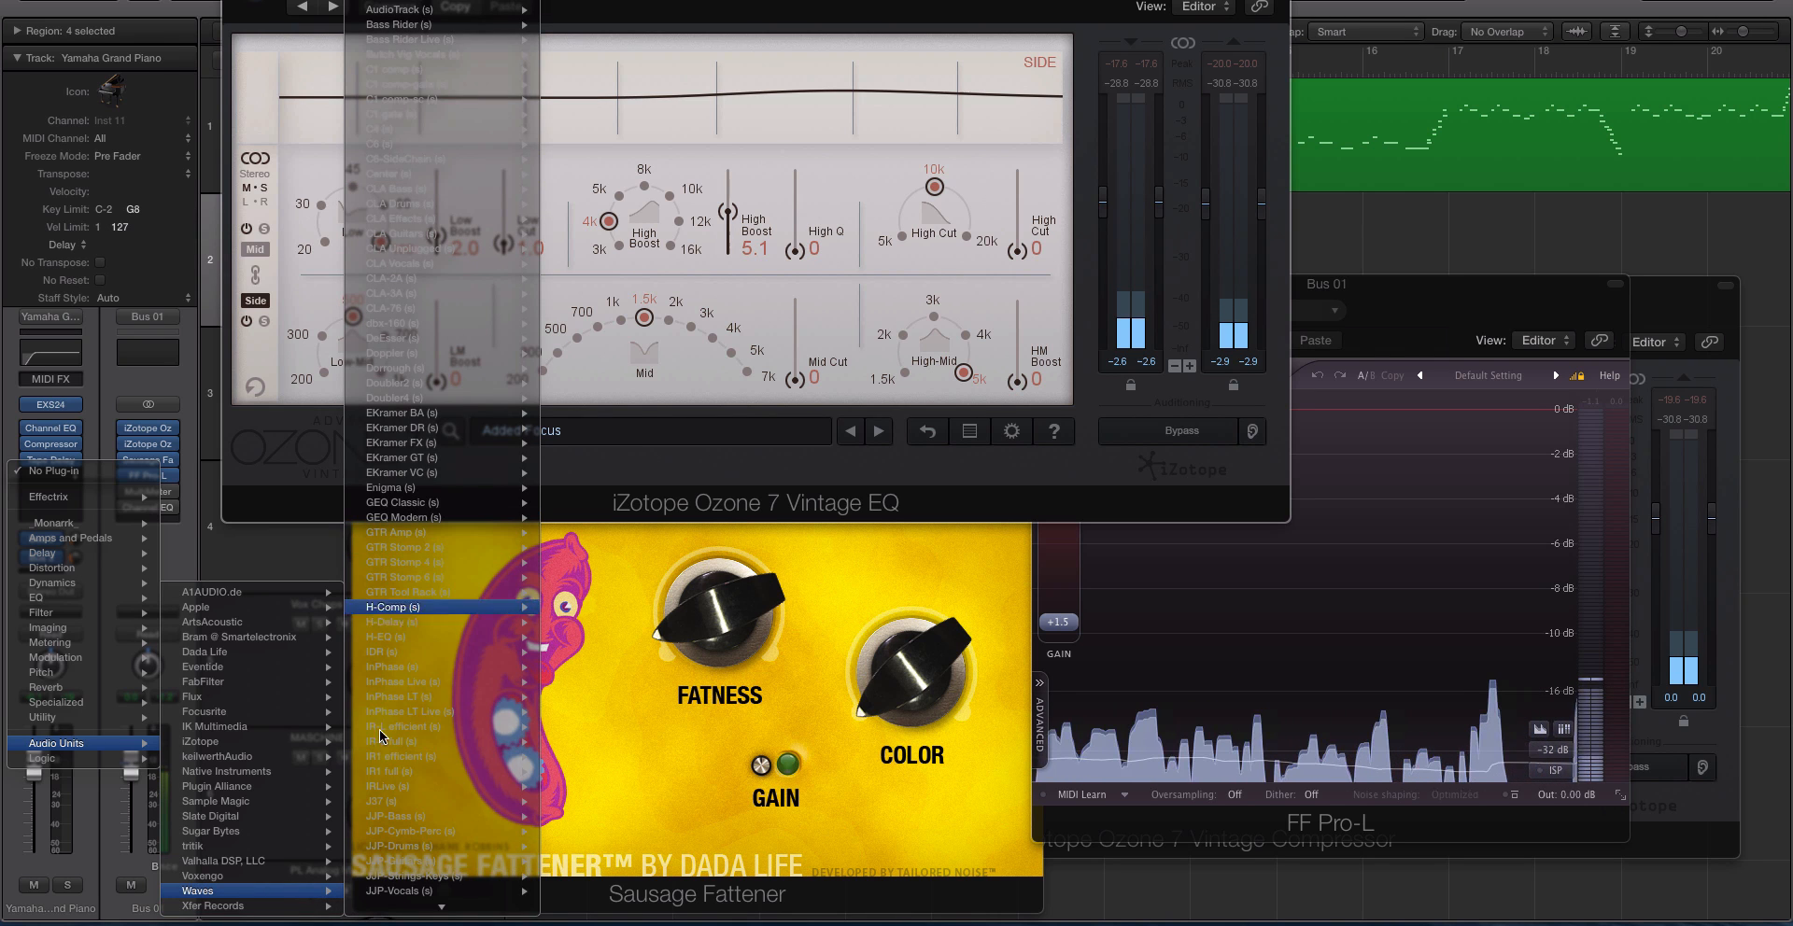
scroll(404, 867, "down", 15)
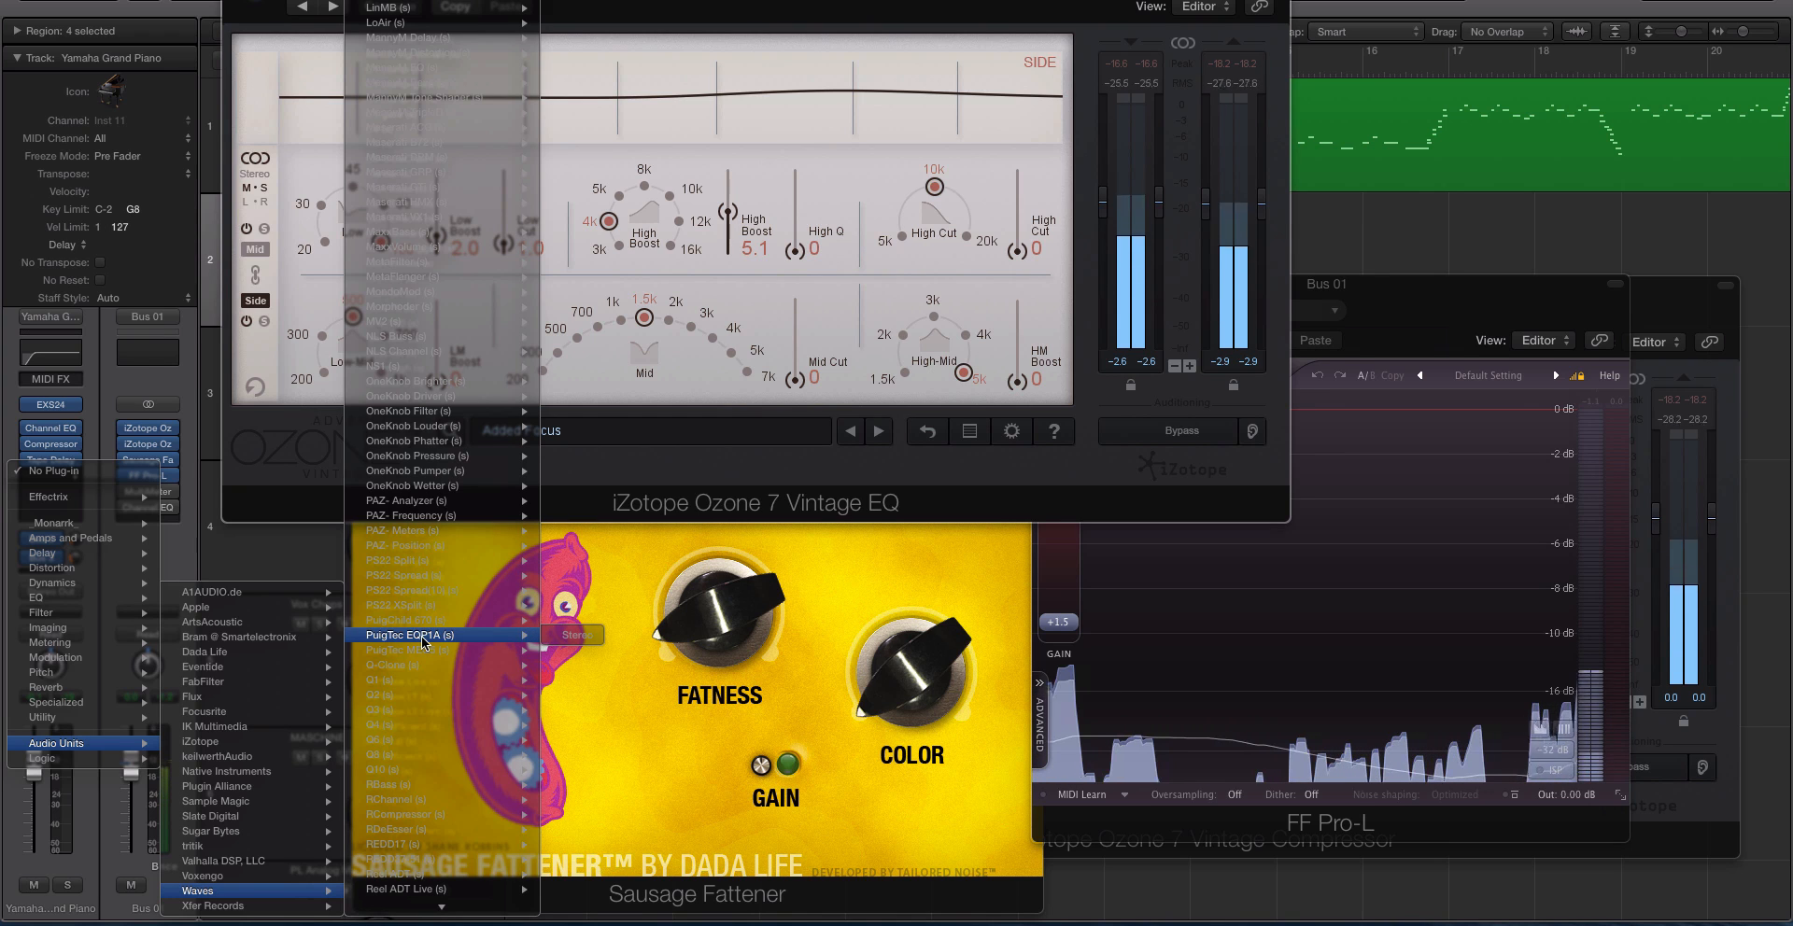
mouse_move(416, 637)
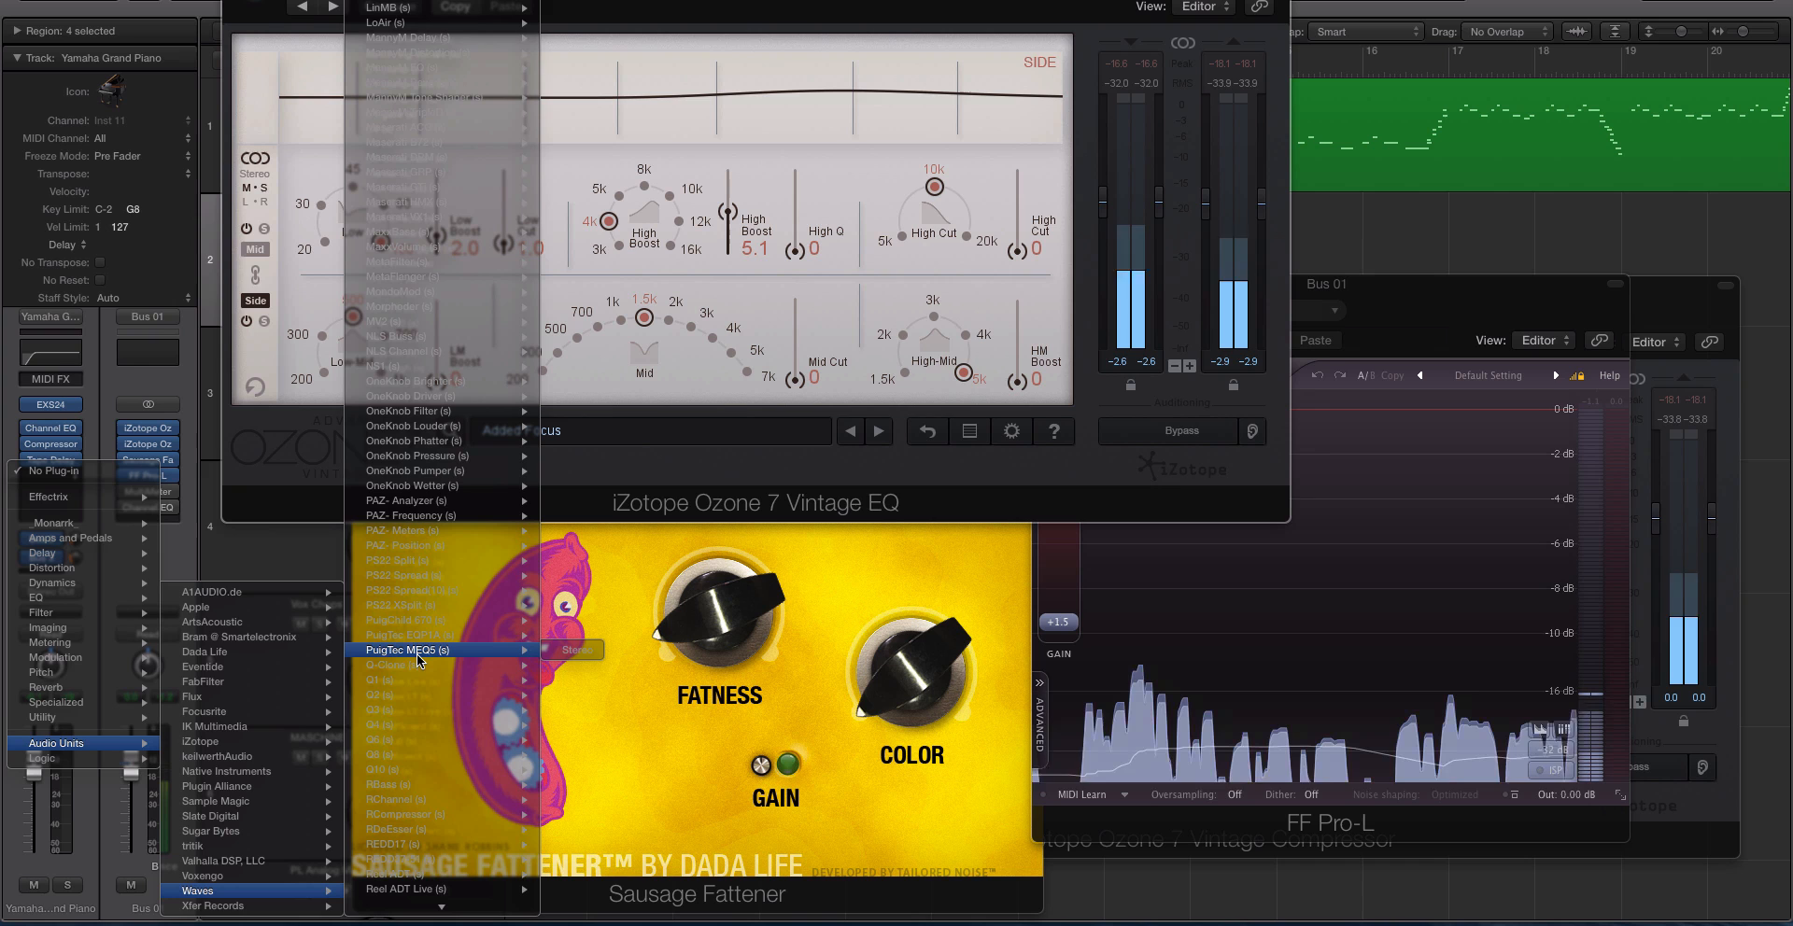
left_click(301, 78)
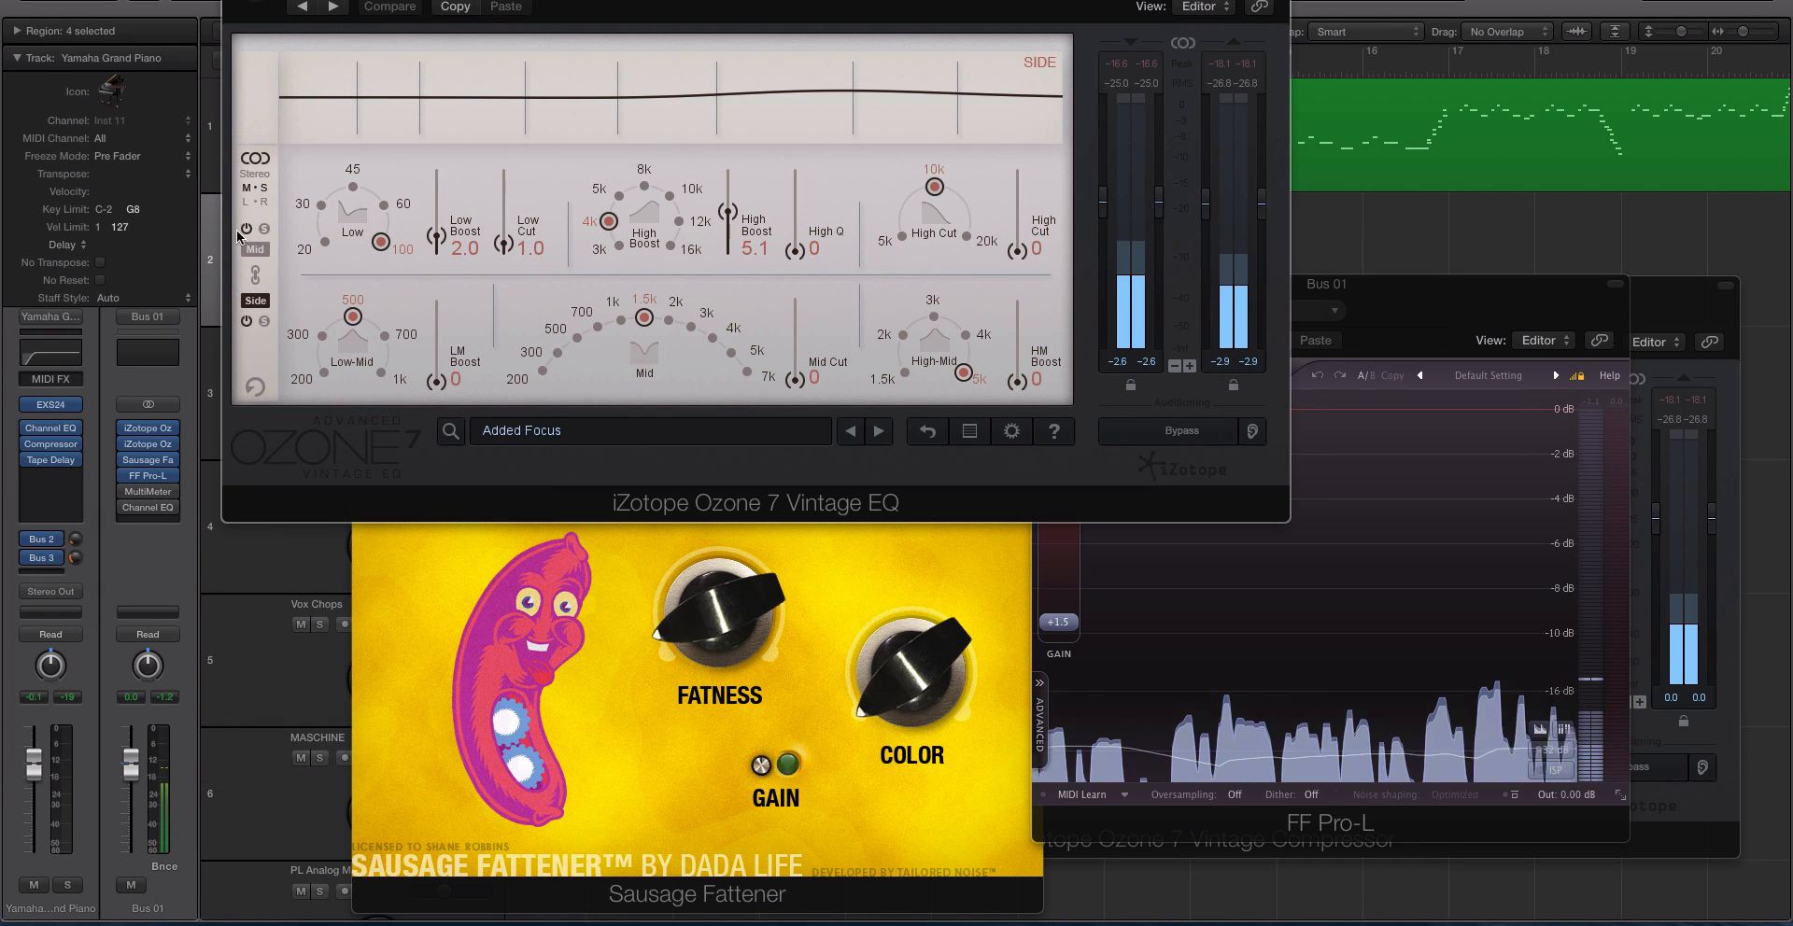
Examine the Vintage EQ's Mid curve and its left/right mode, return to mid/side mode and close the plug-in.
left_click_drag(309, 0, 519, 120)
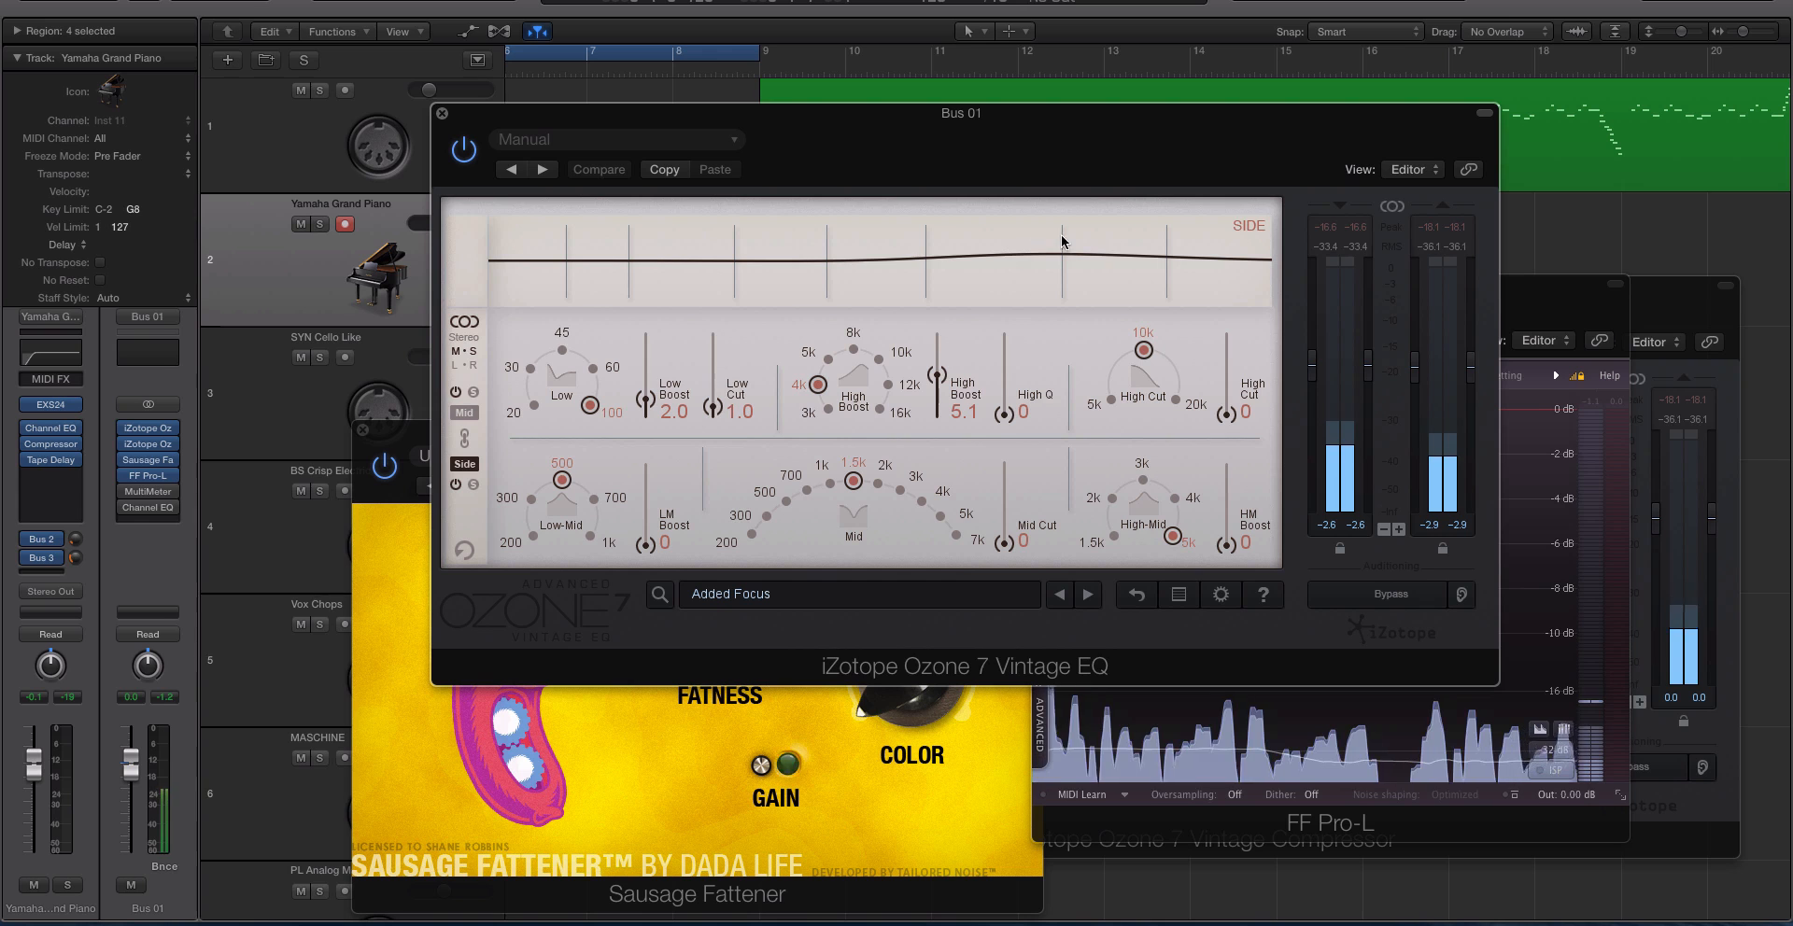
left_click(466, 413)
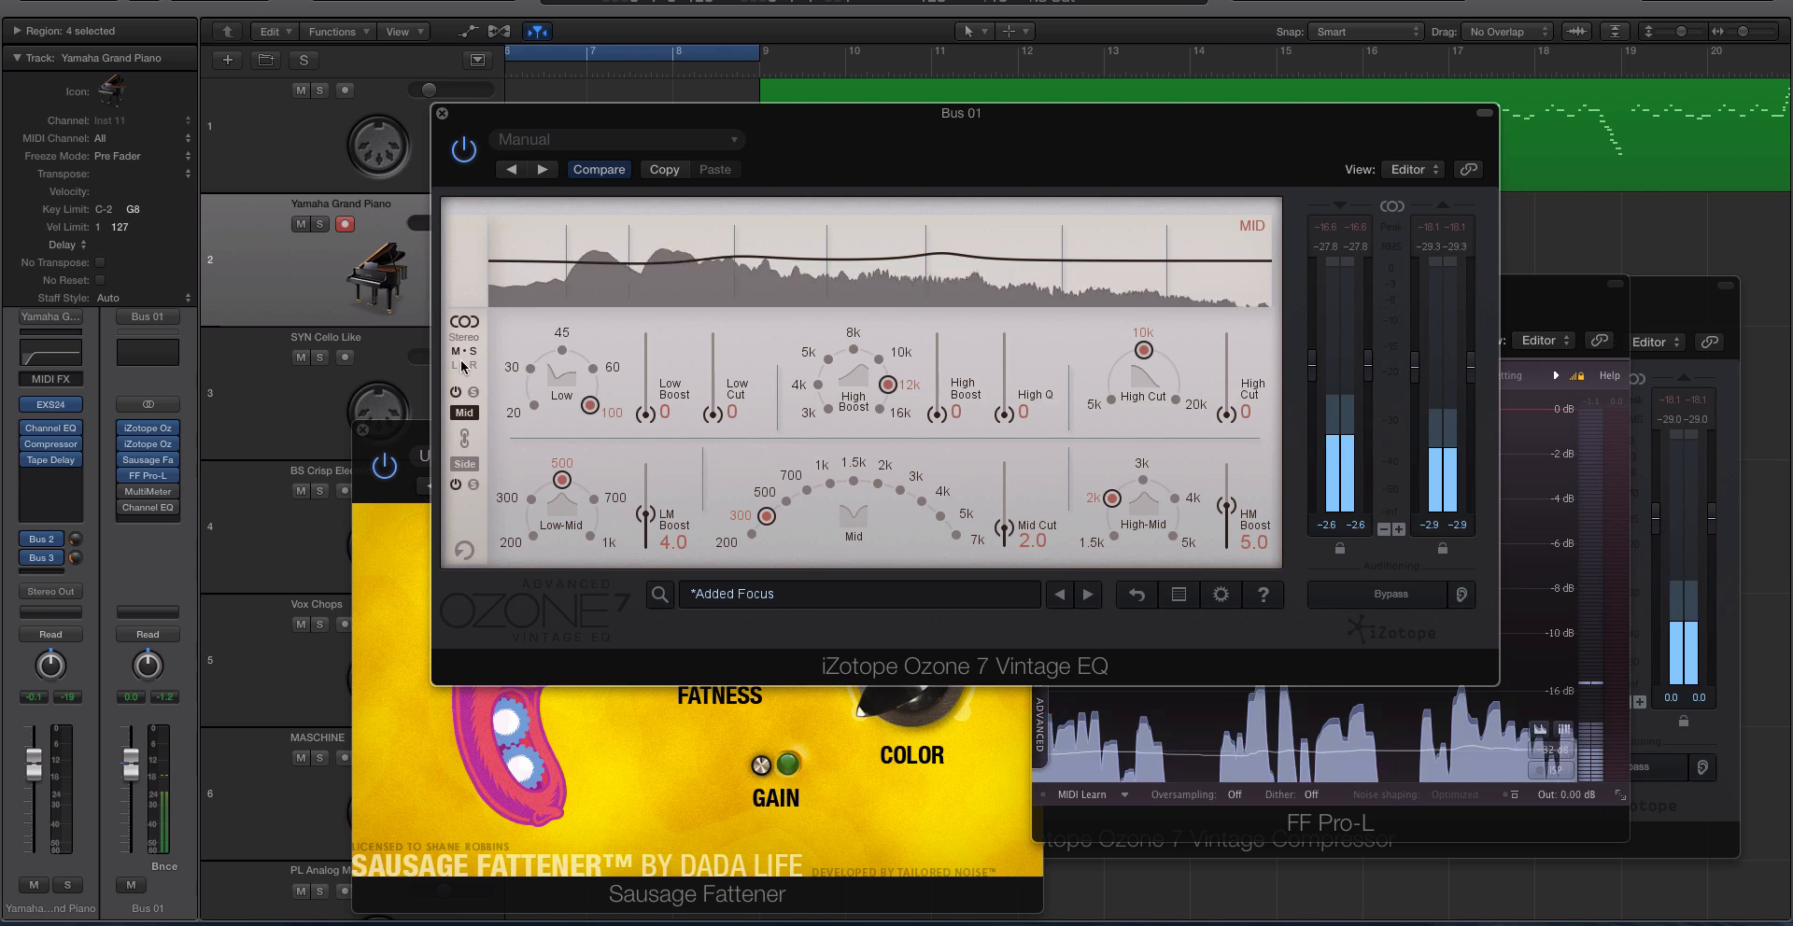
left_click(489, 365)
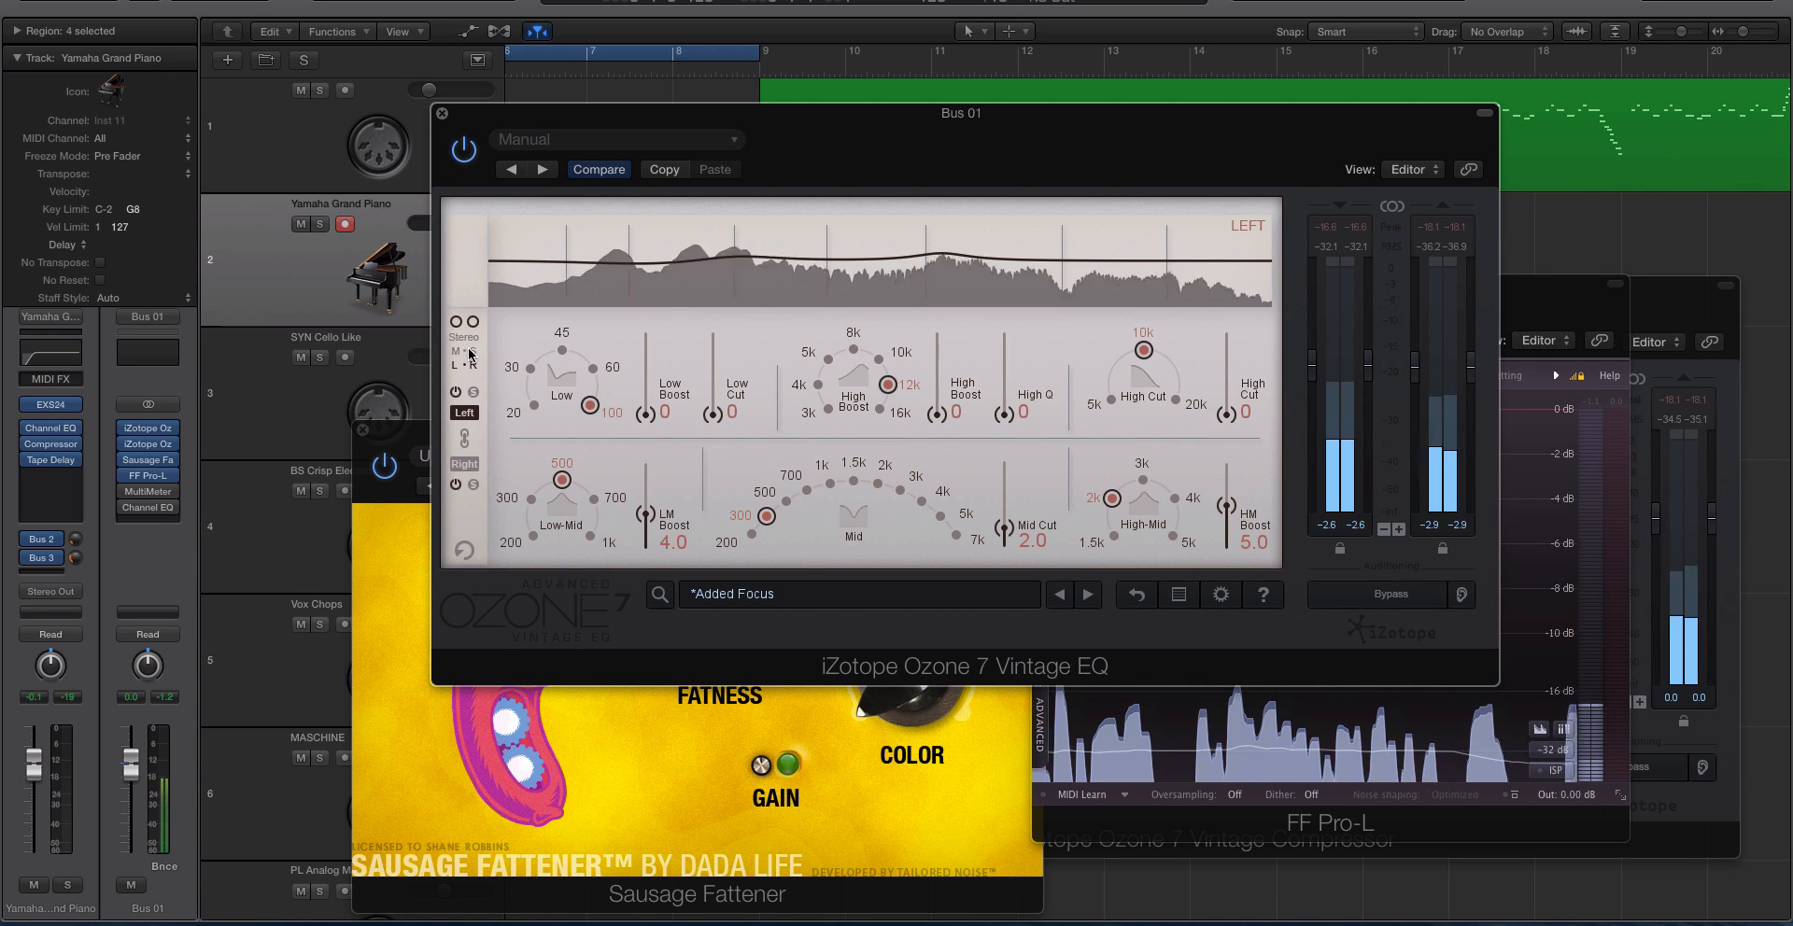
left_click(459, 351)
left_click(444, 114)
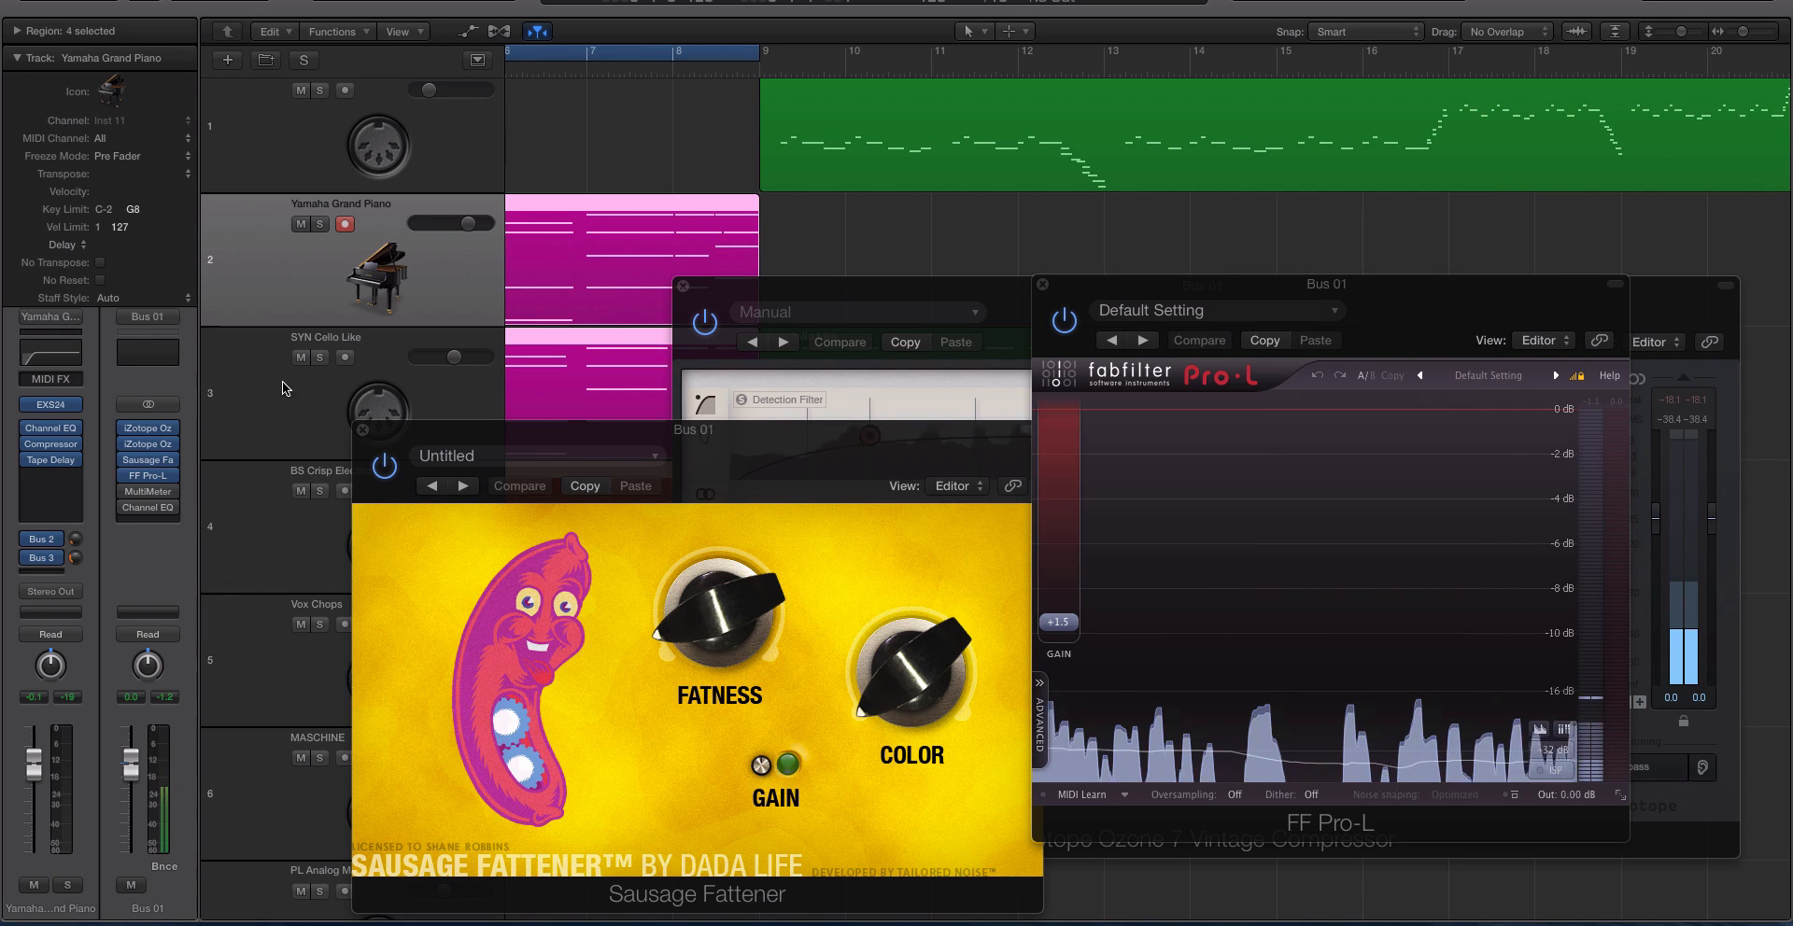
Bring the Vintage EQ window back without its preset manager and move it clear of the track headers.
left_click(149, 428)
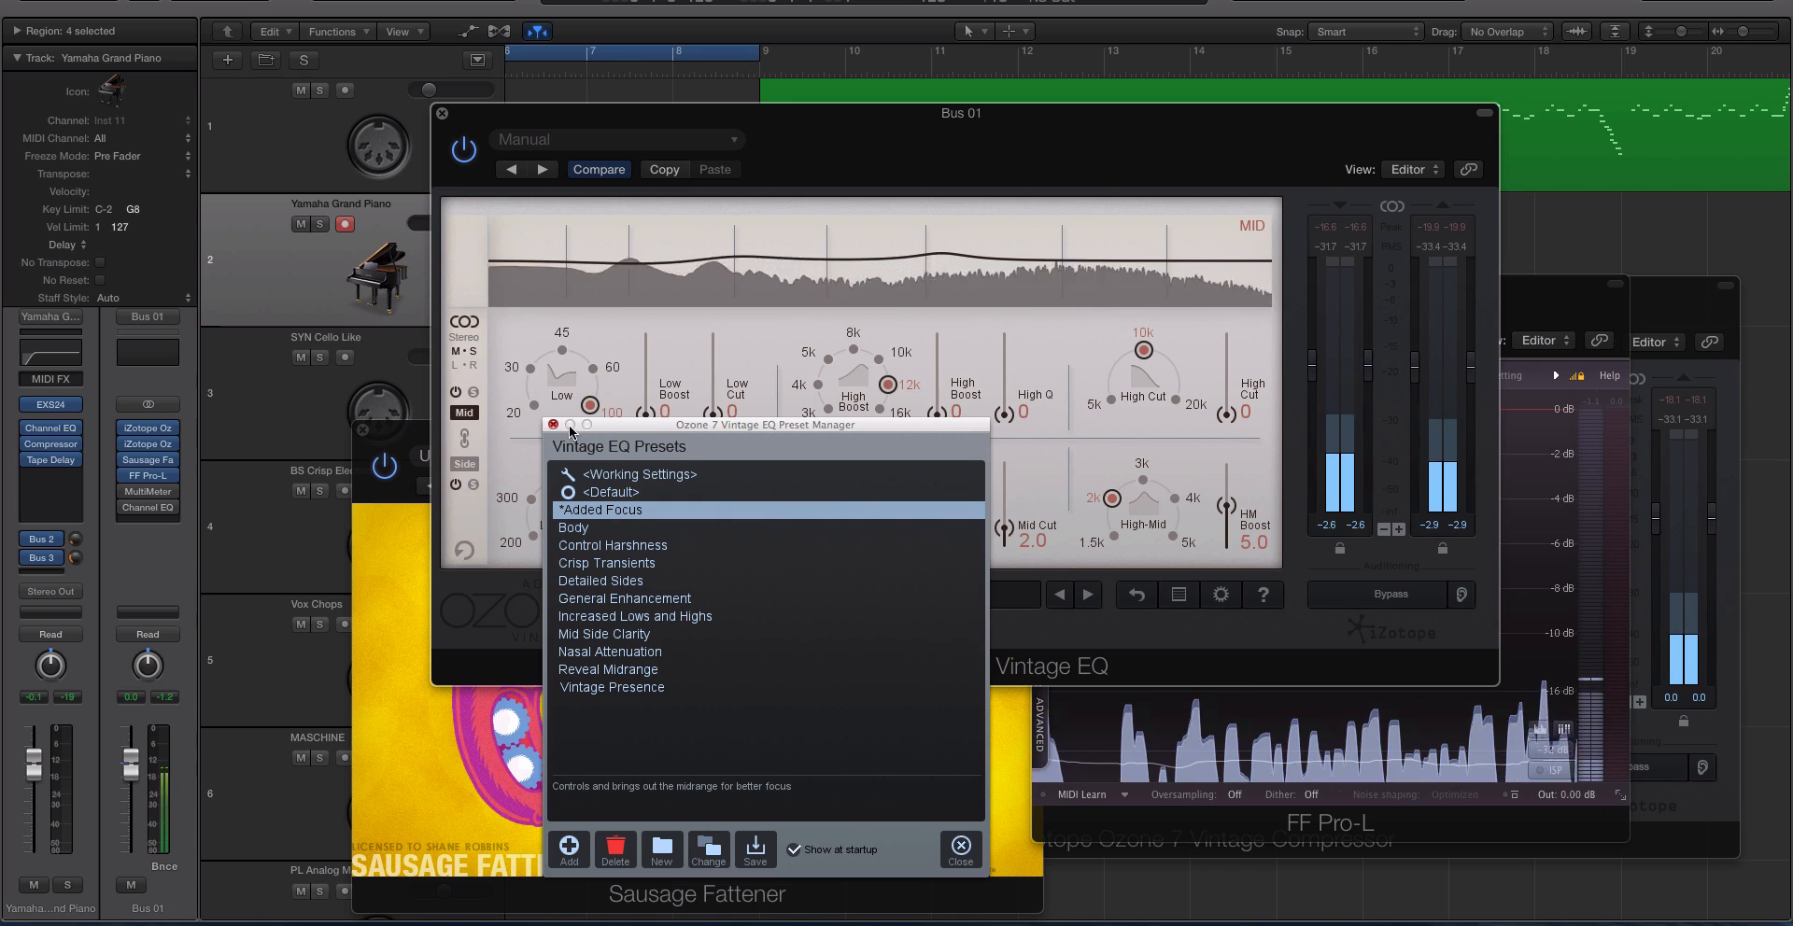
left_click(551, 425)
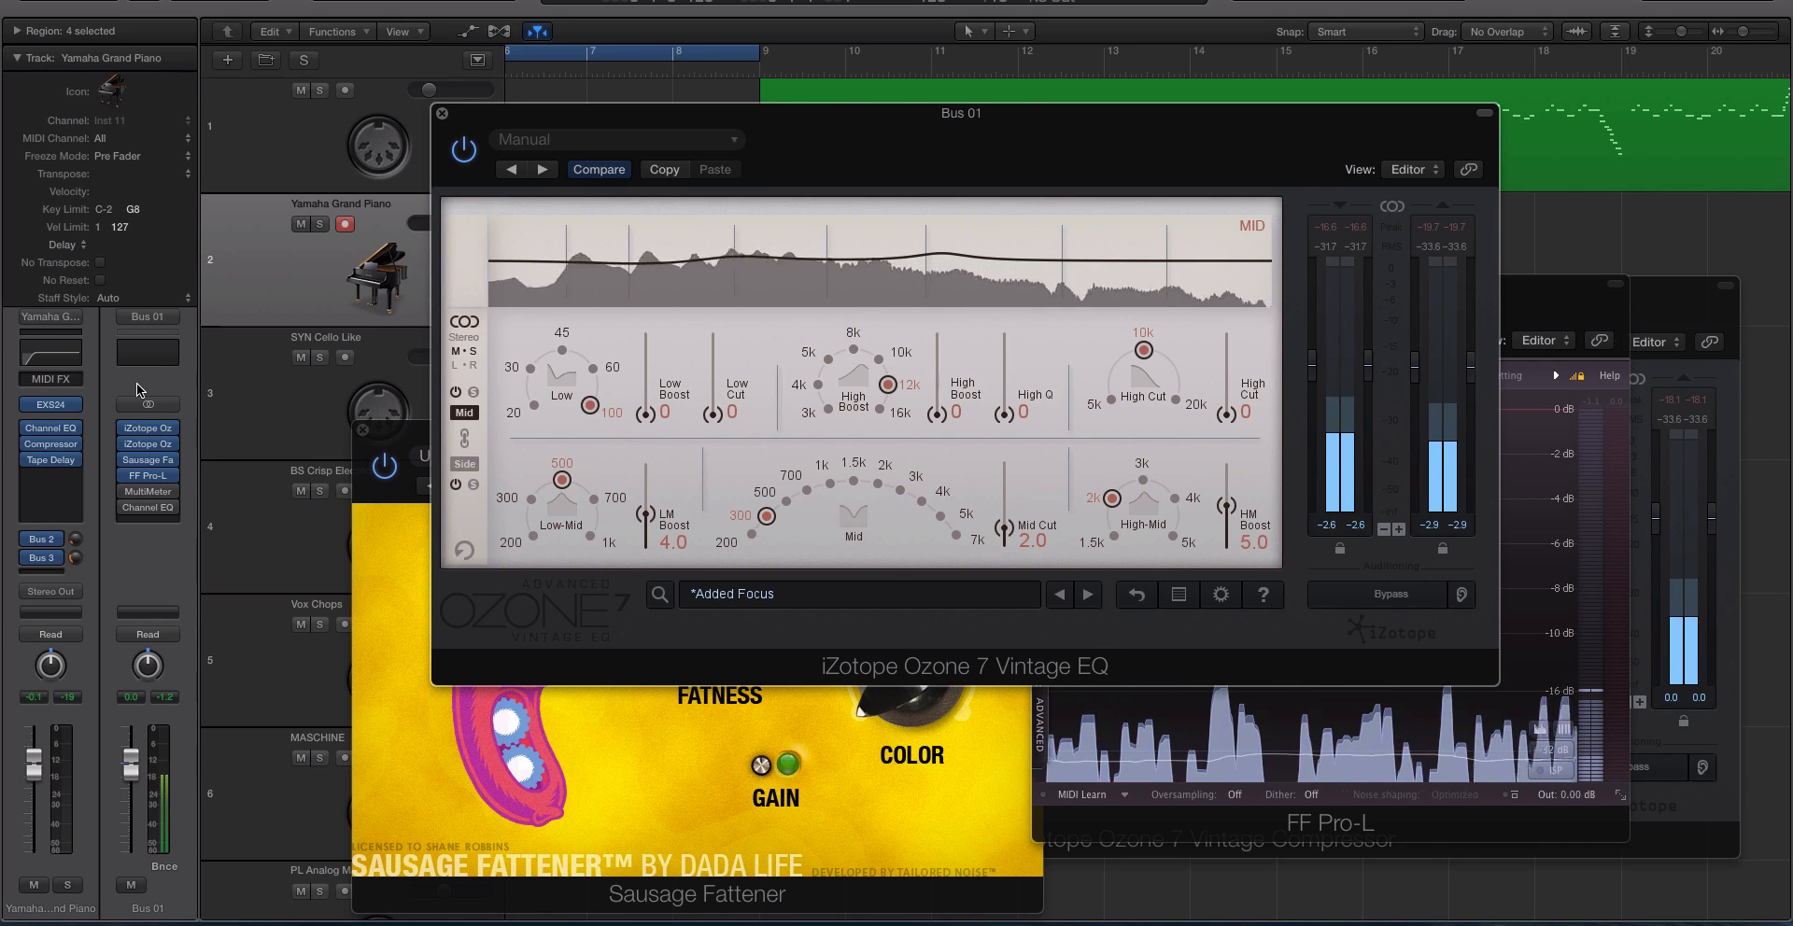
left_click_drag(462, 114, 530, 118)
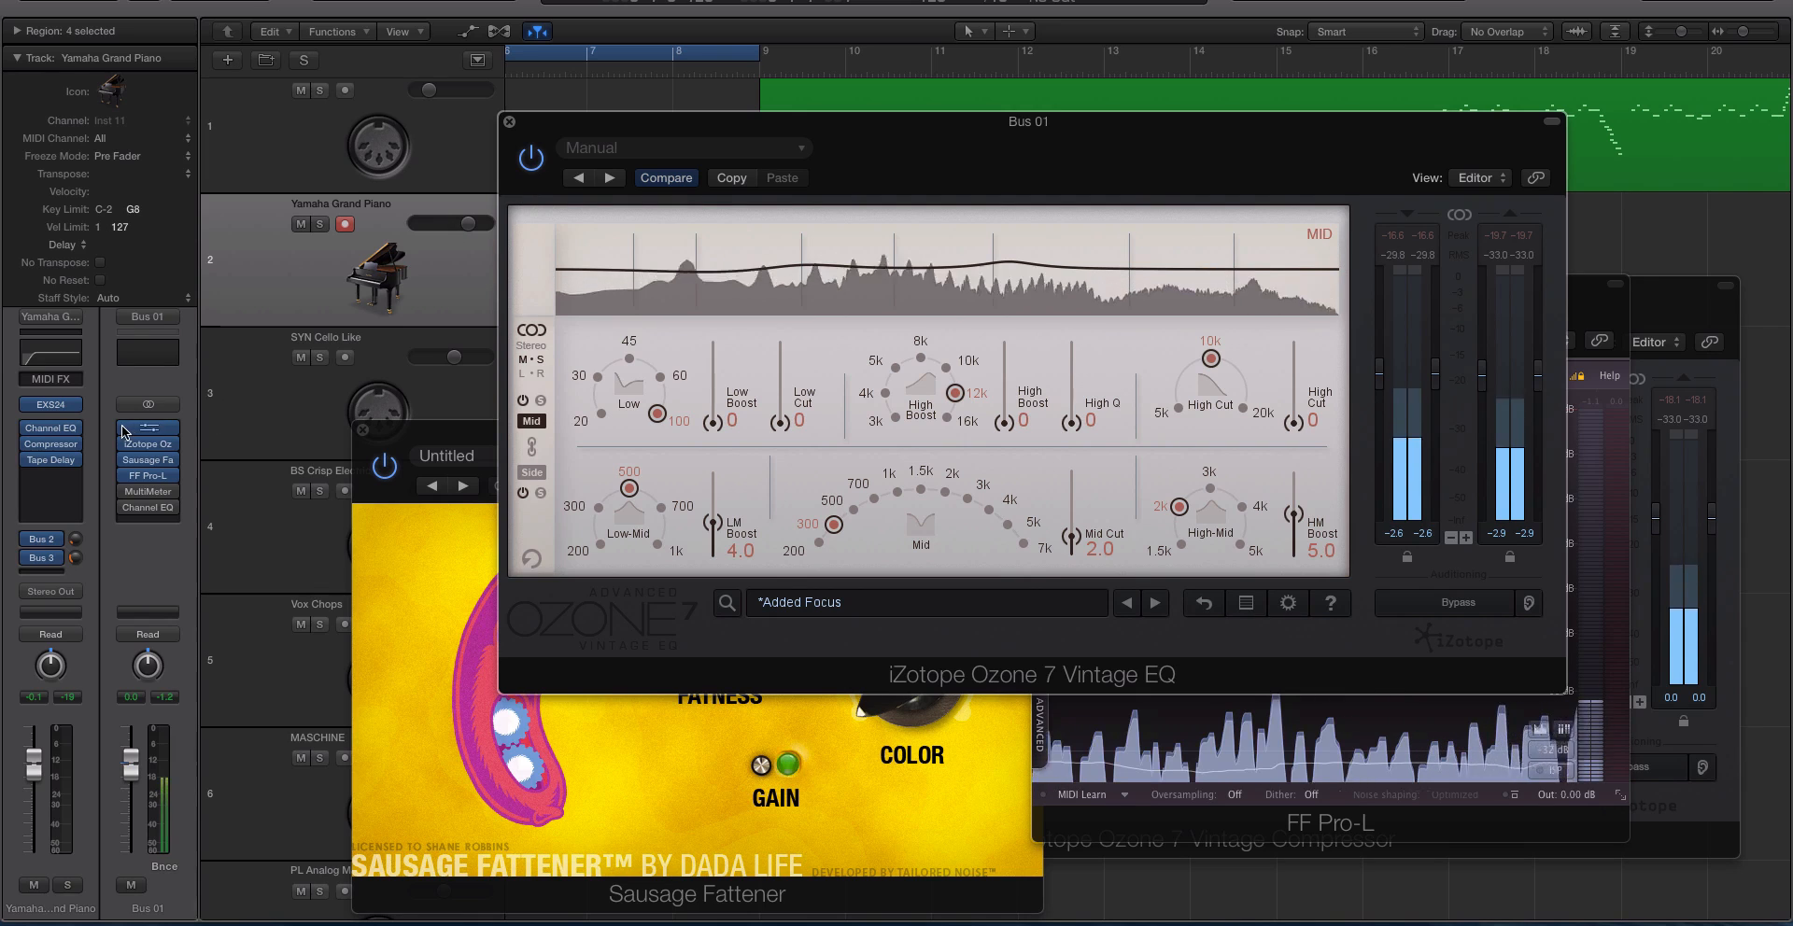
Bypass the Vintage EQ and Vintage Compressor on Bus 01, re-enable both to compare the sound, and close the EQ.
left_click_drag(125, 431, 134, 454)
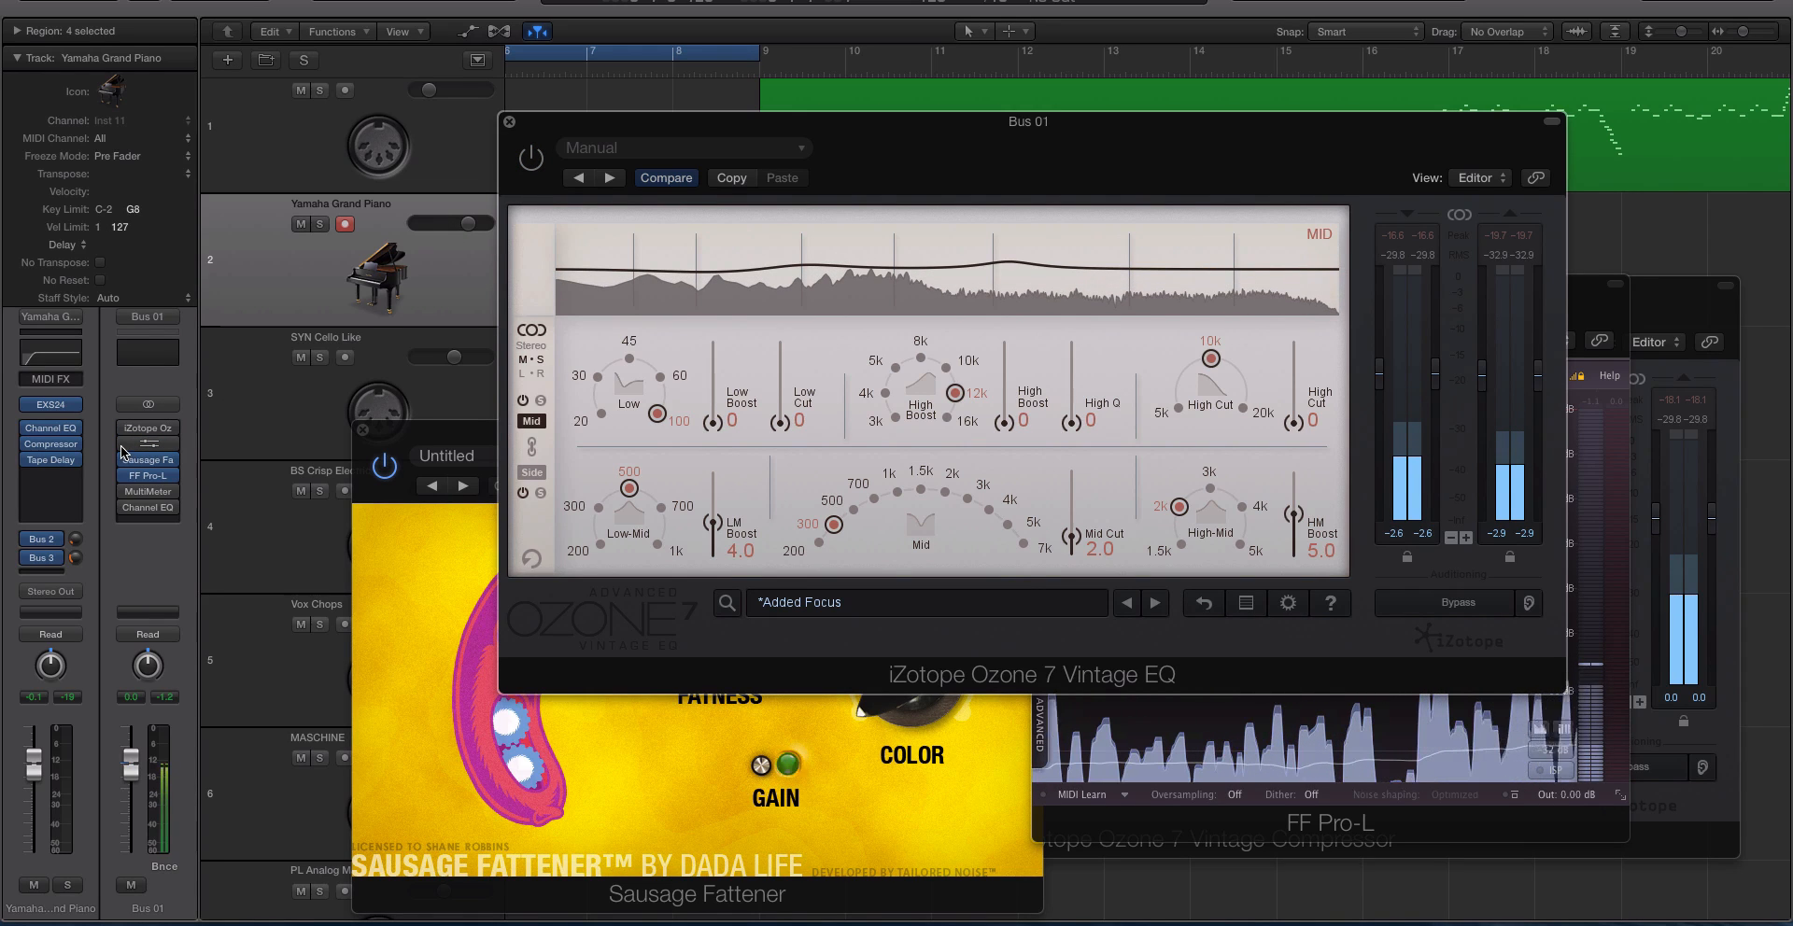
left_click(128, 427)
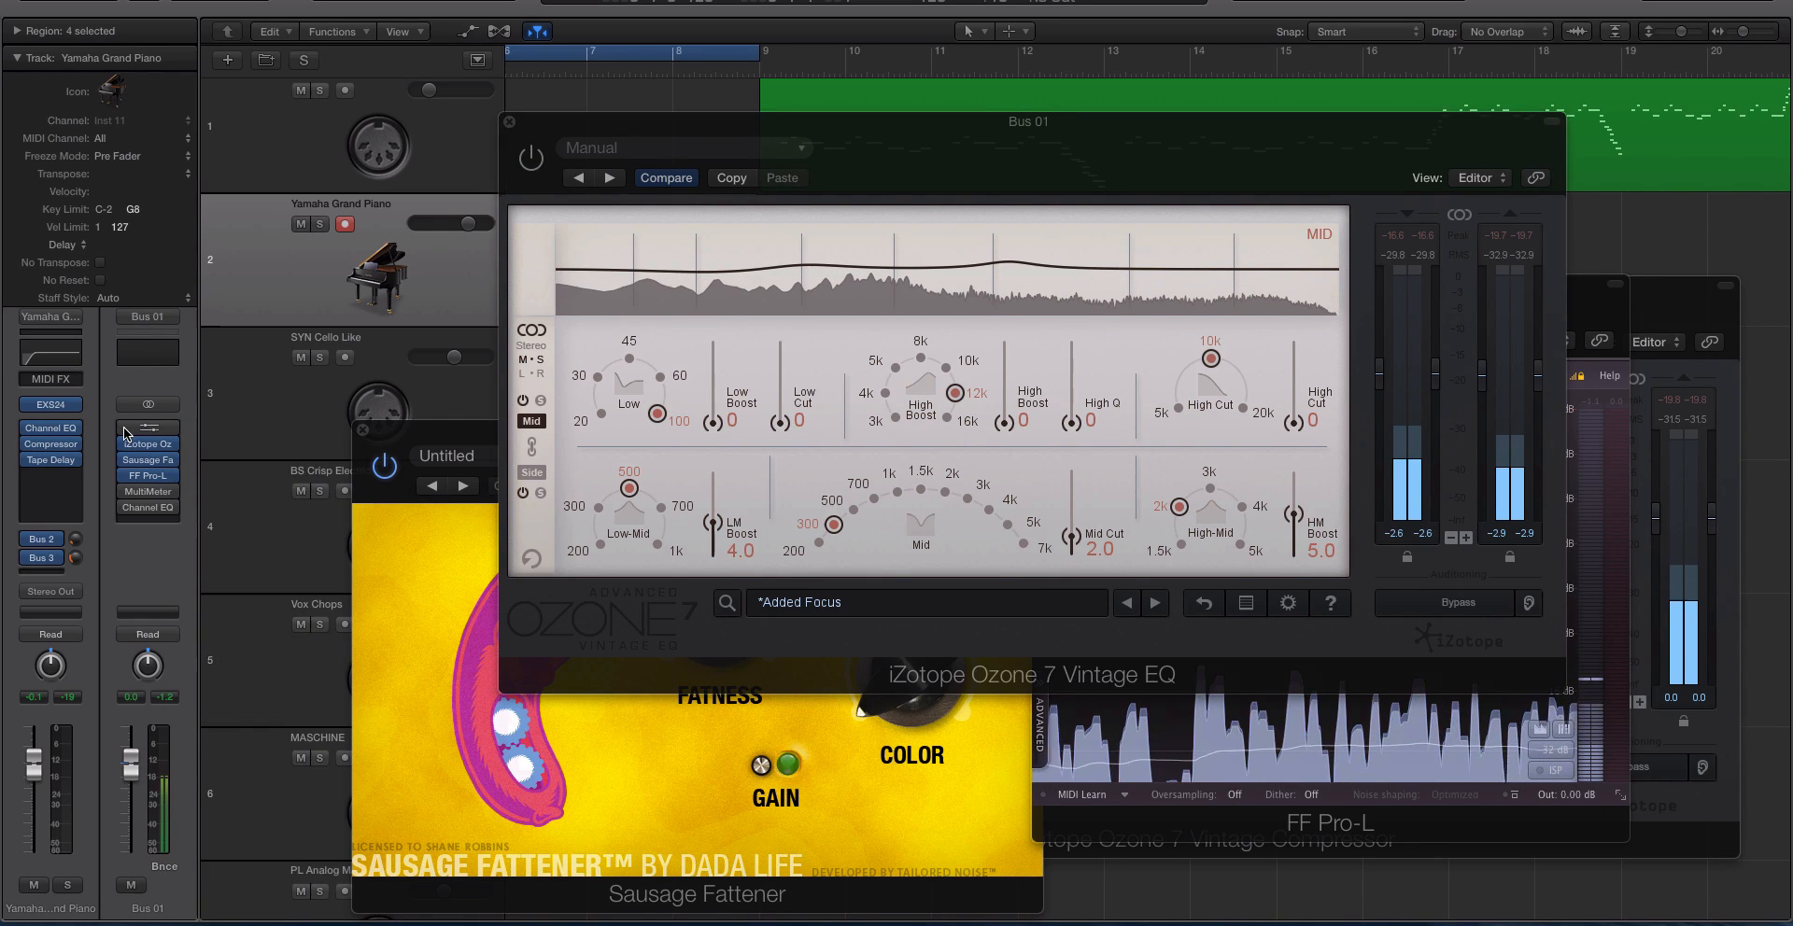
left_click(126, 430)
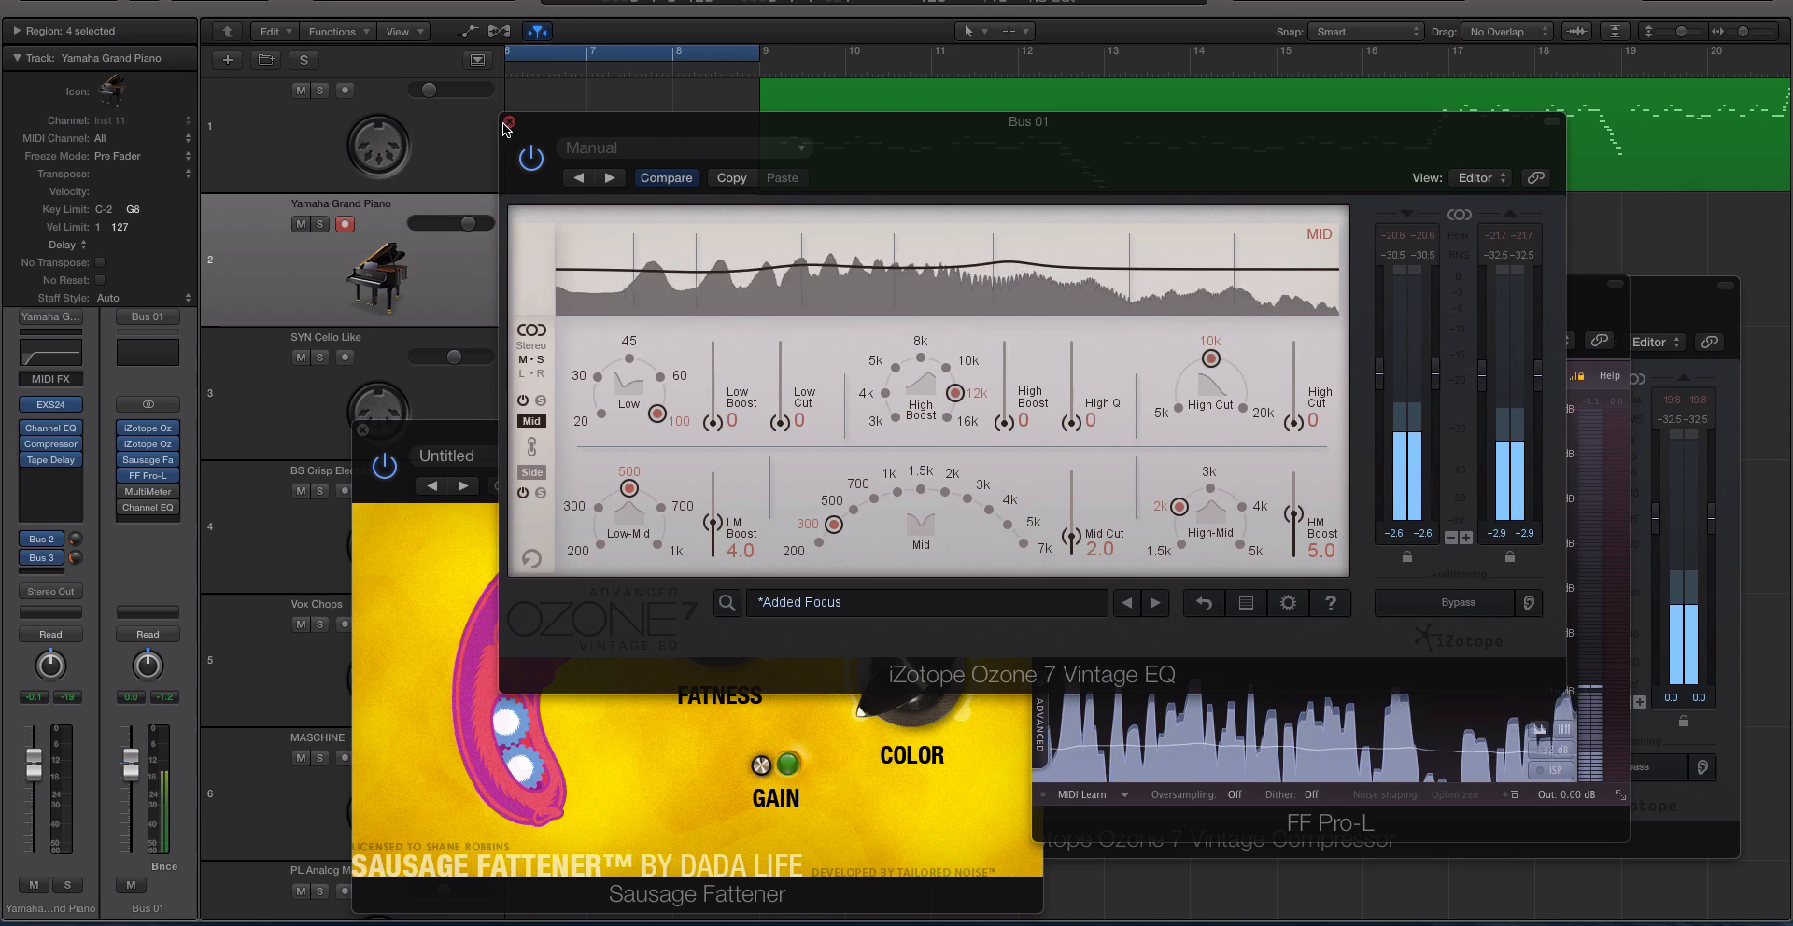
left_click(508, 123)
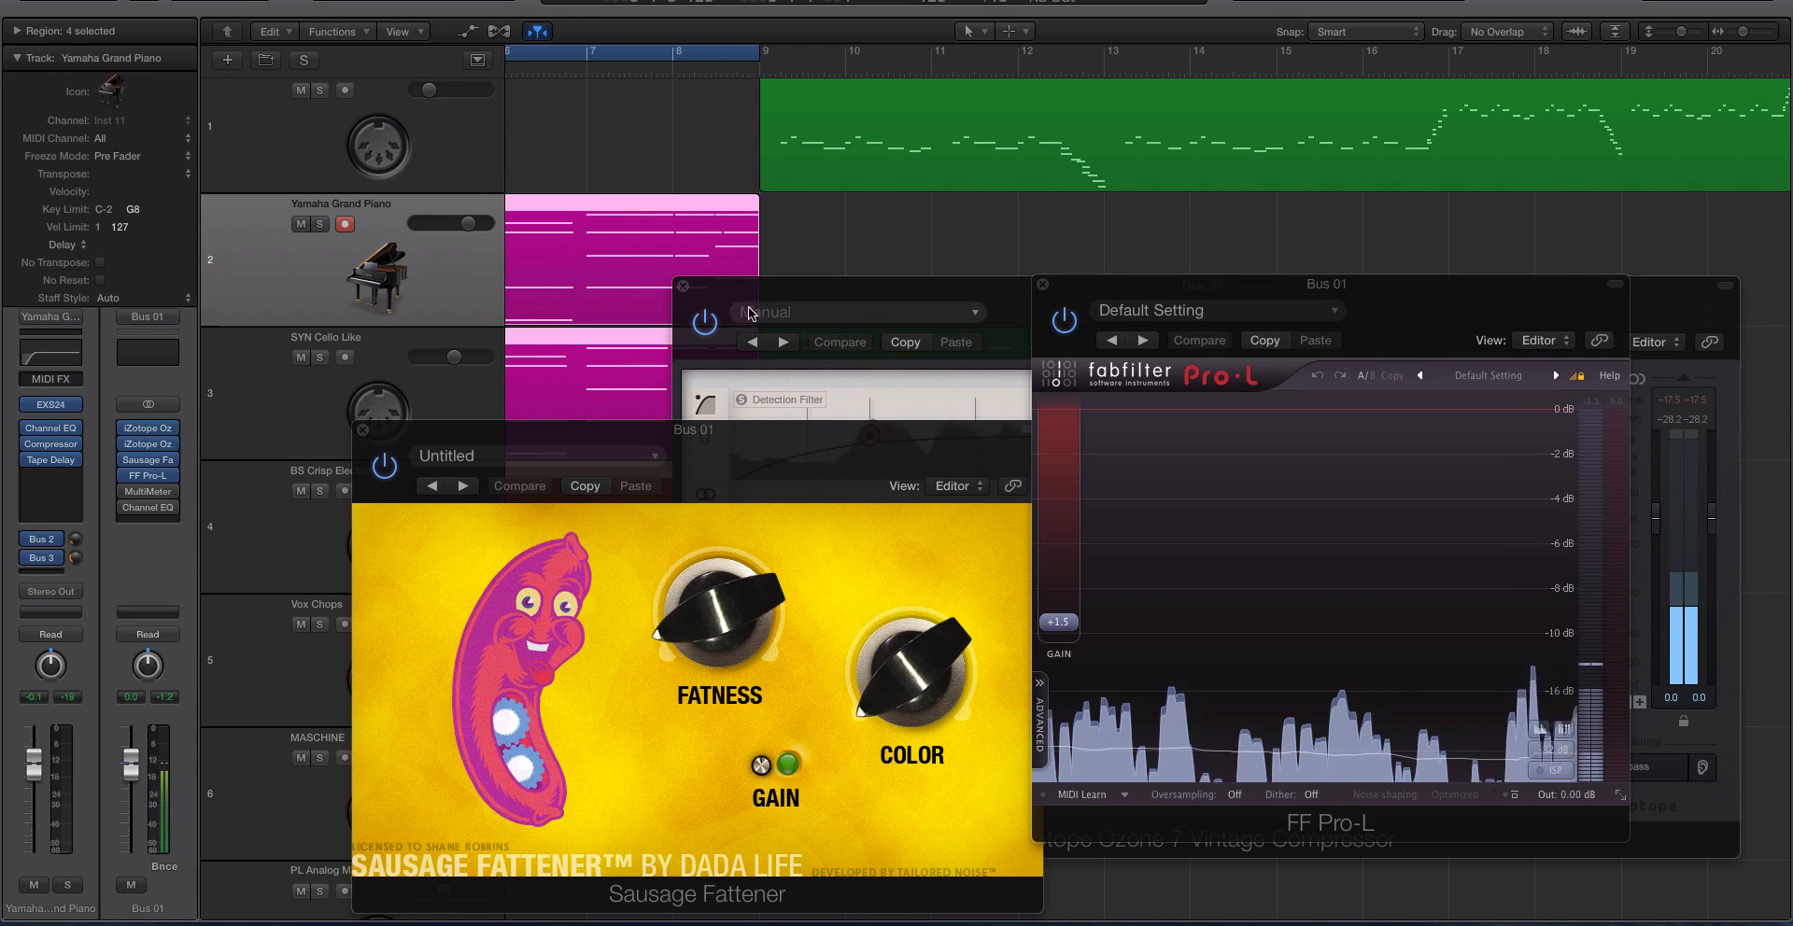
Examine the Vintage Compressor's Solid State settings and its preset list, and close the compressor.
left_click_drag(754, 286, 427, 74)
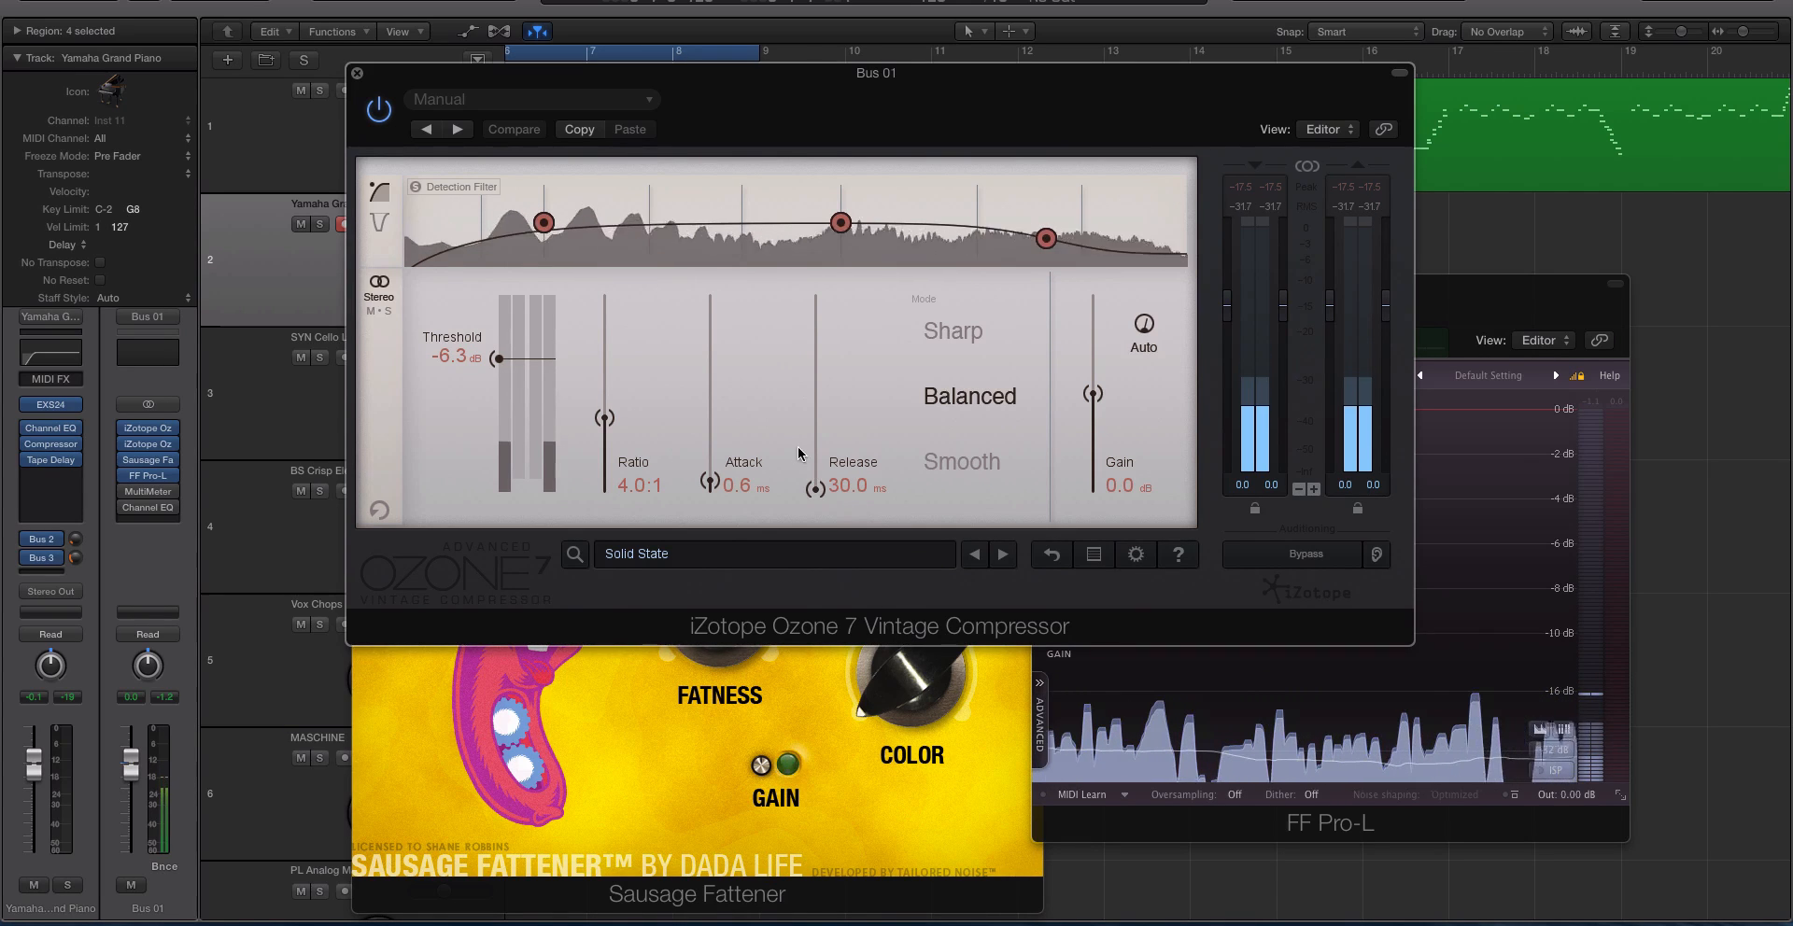
left_click(648, 557)
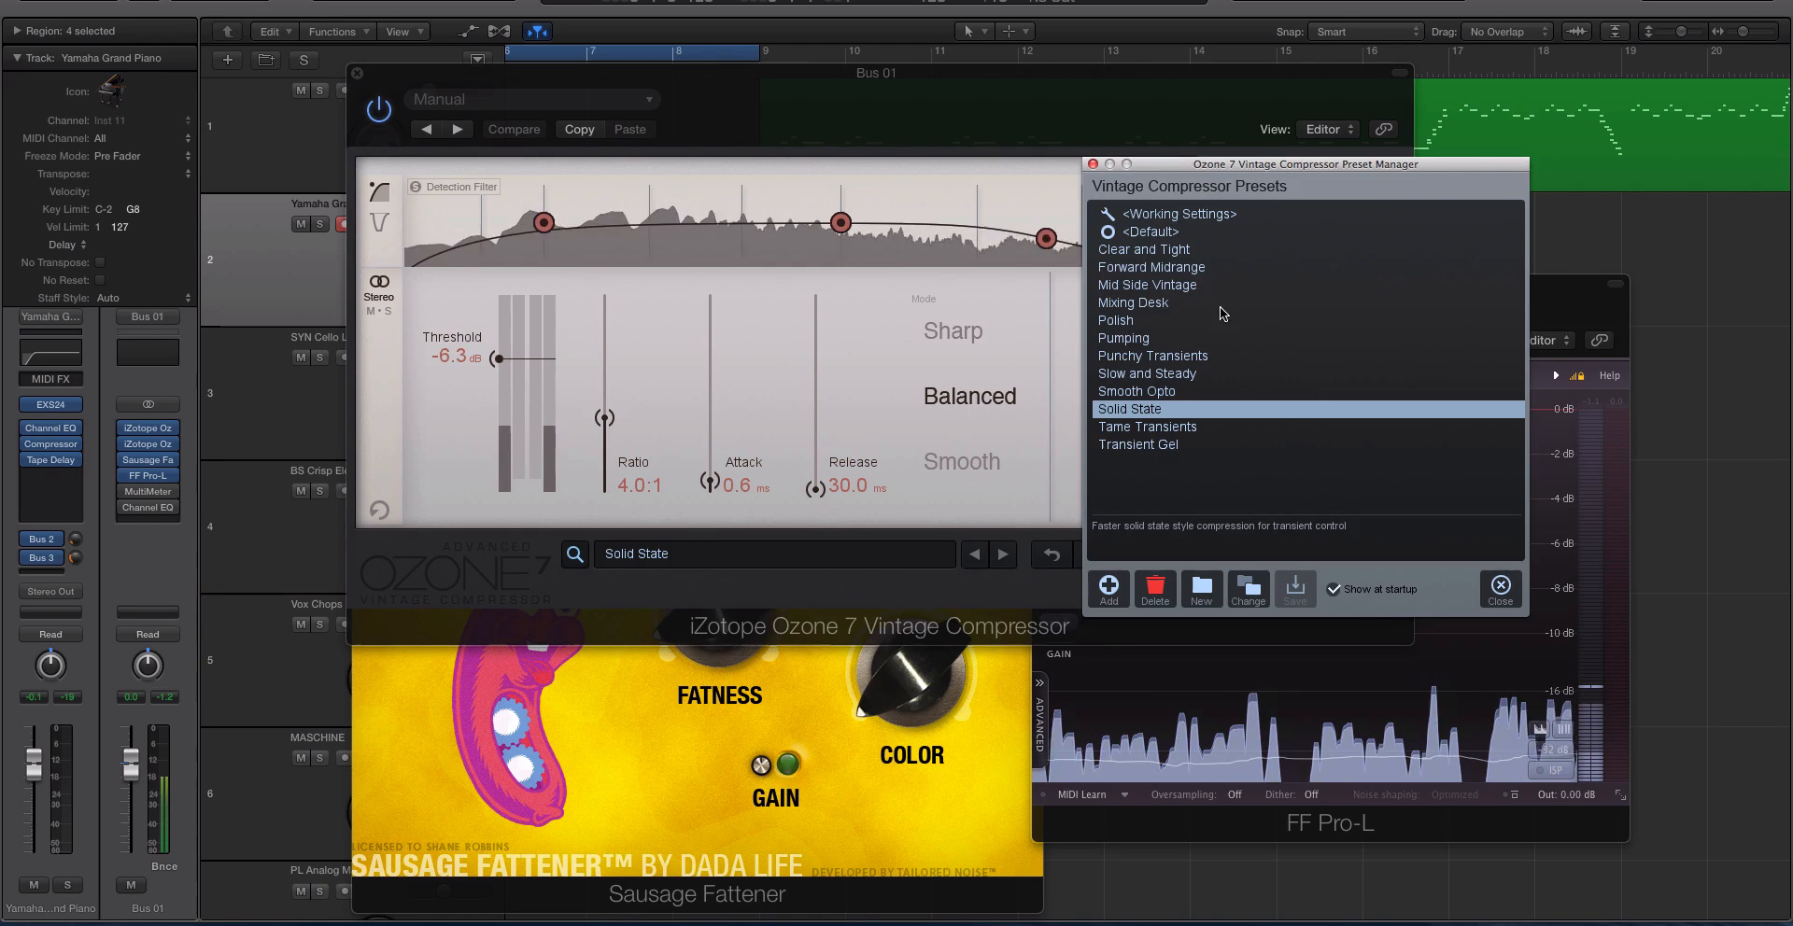
left_click(1092, 163)
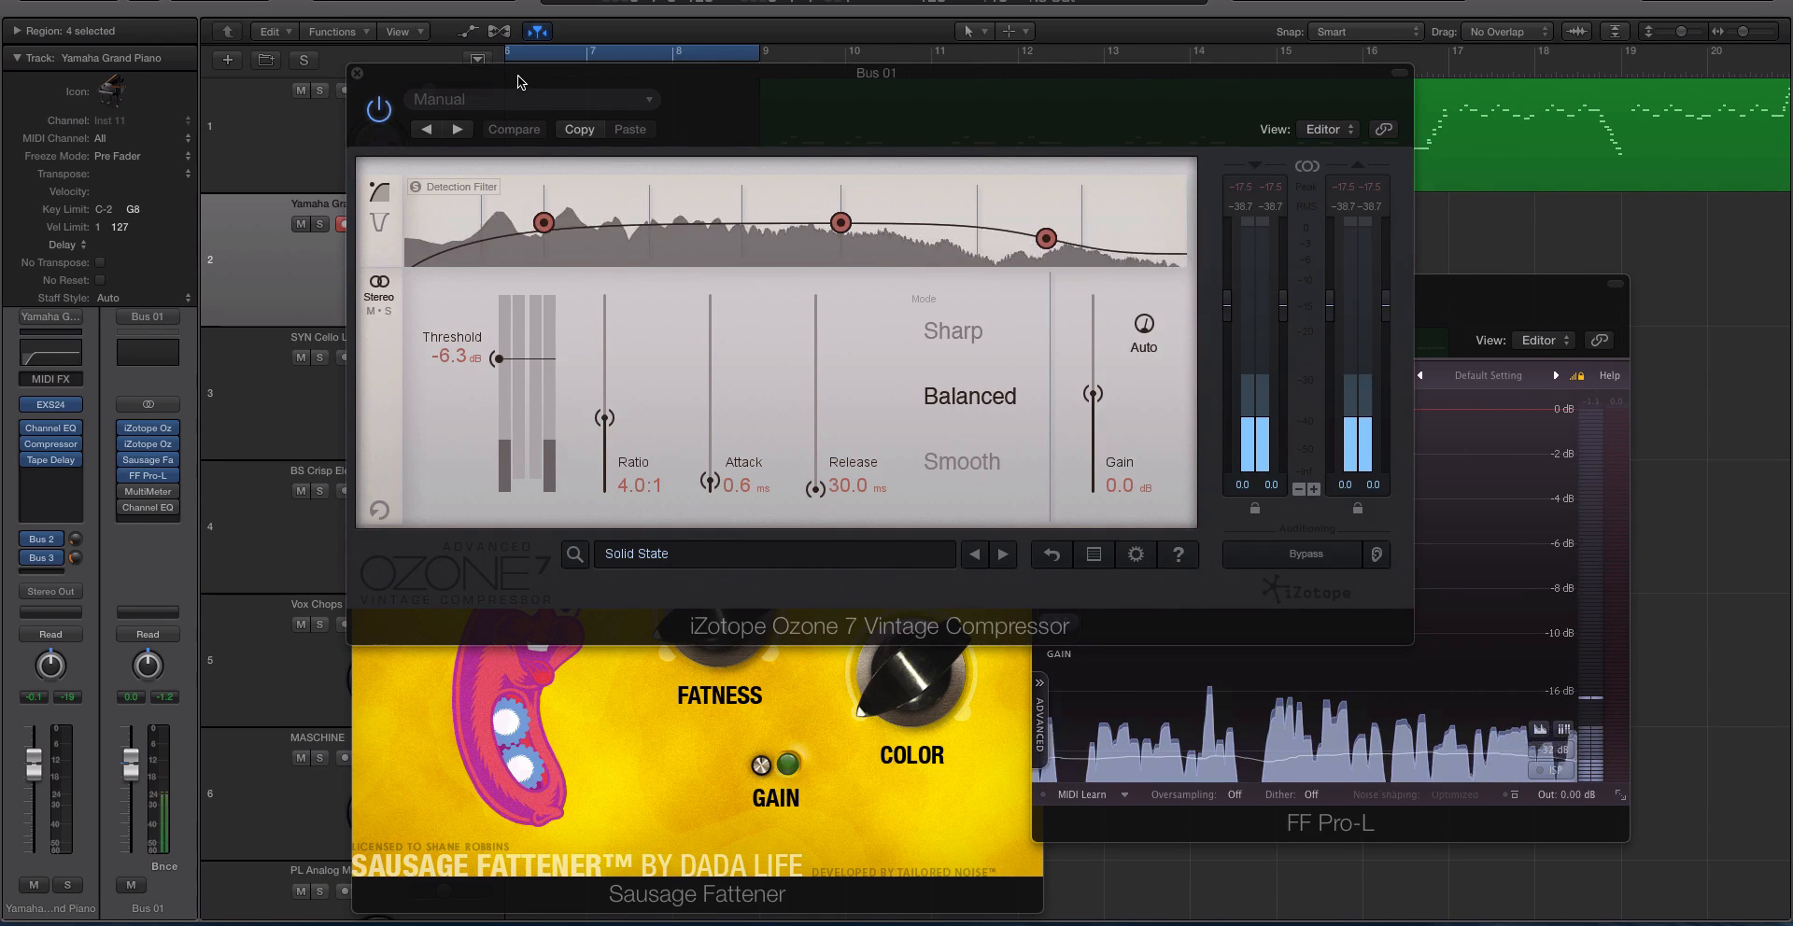
left_click_drag(517, 75, 918, 99)
left_click(755, 94)
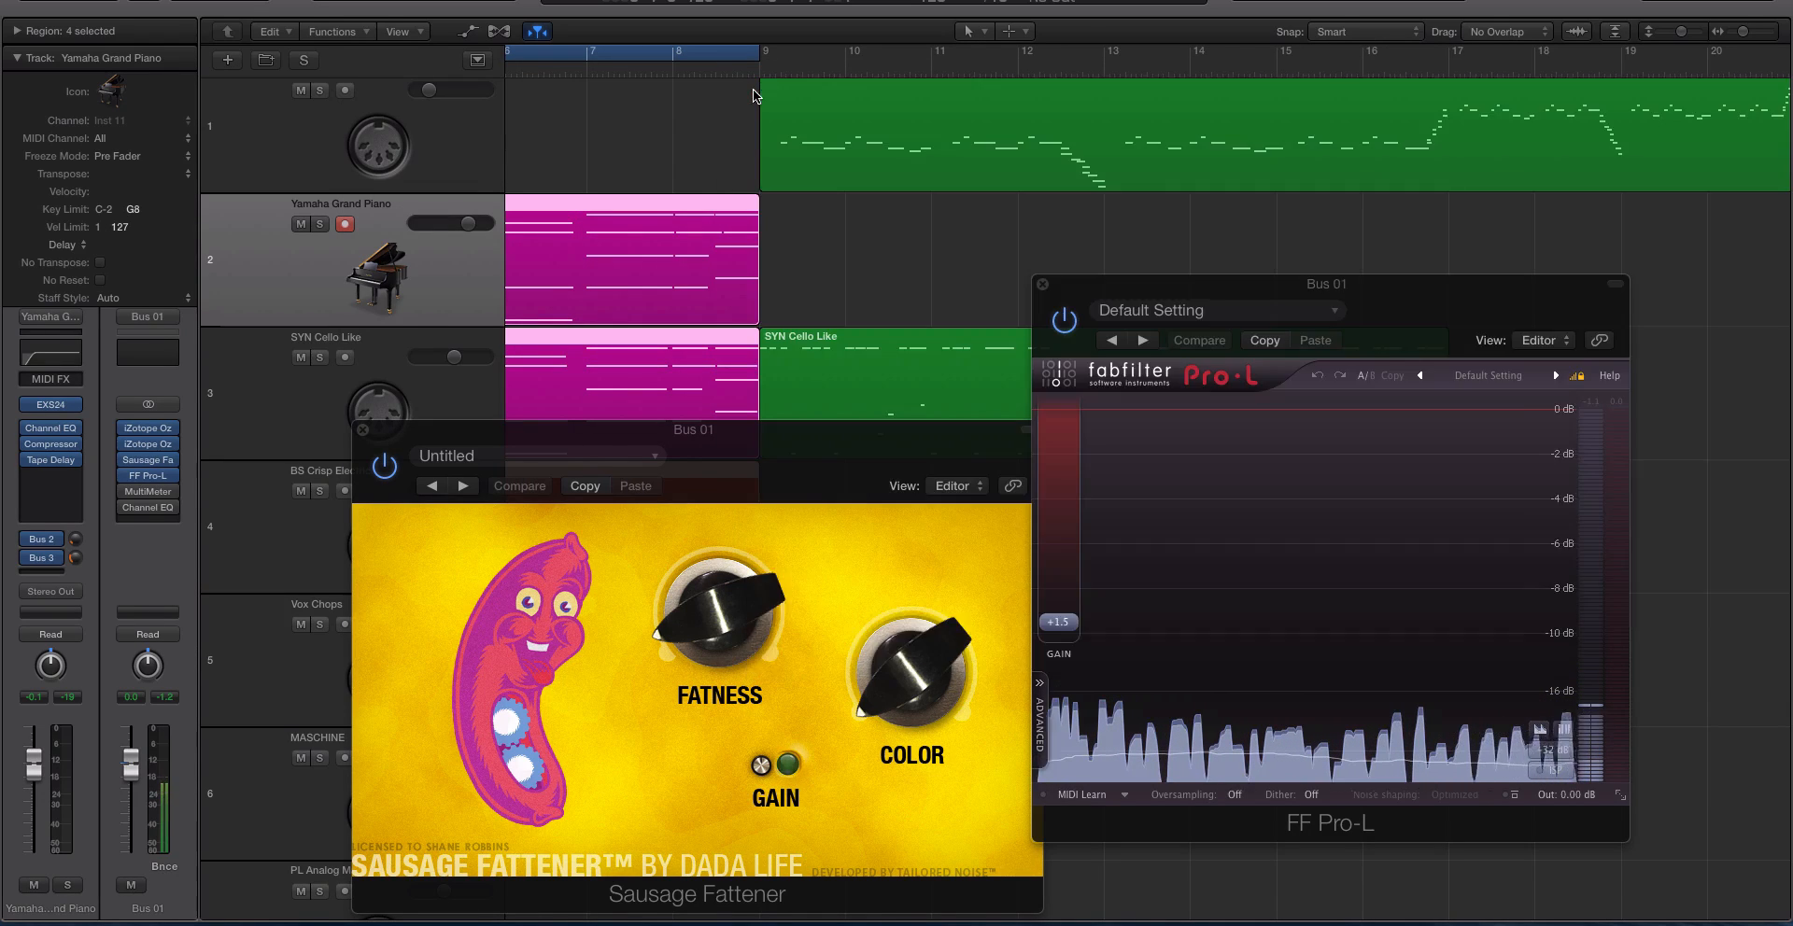
Bring the Sausage Fattener window on Bus 01 to the front and close the FF Pro-L window.
left_click(141, 458)
left_click(147, 459)
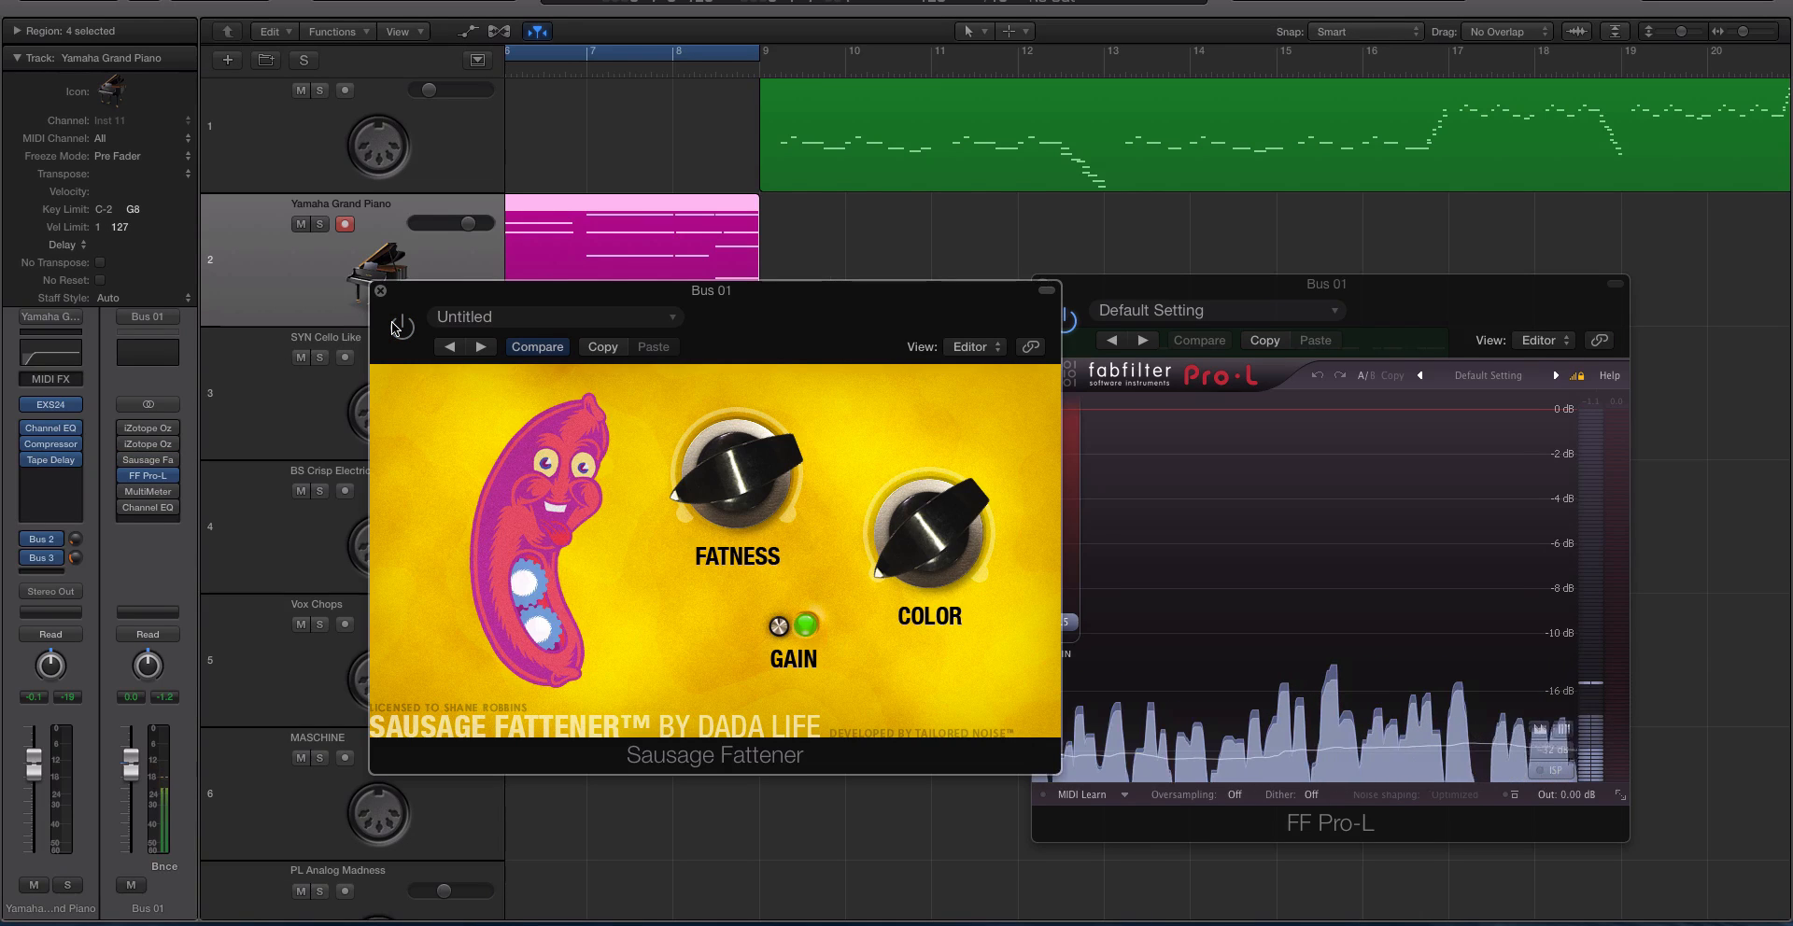
left_click(150, 478)
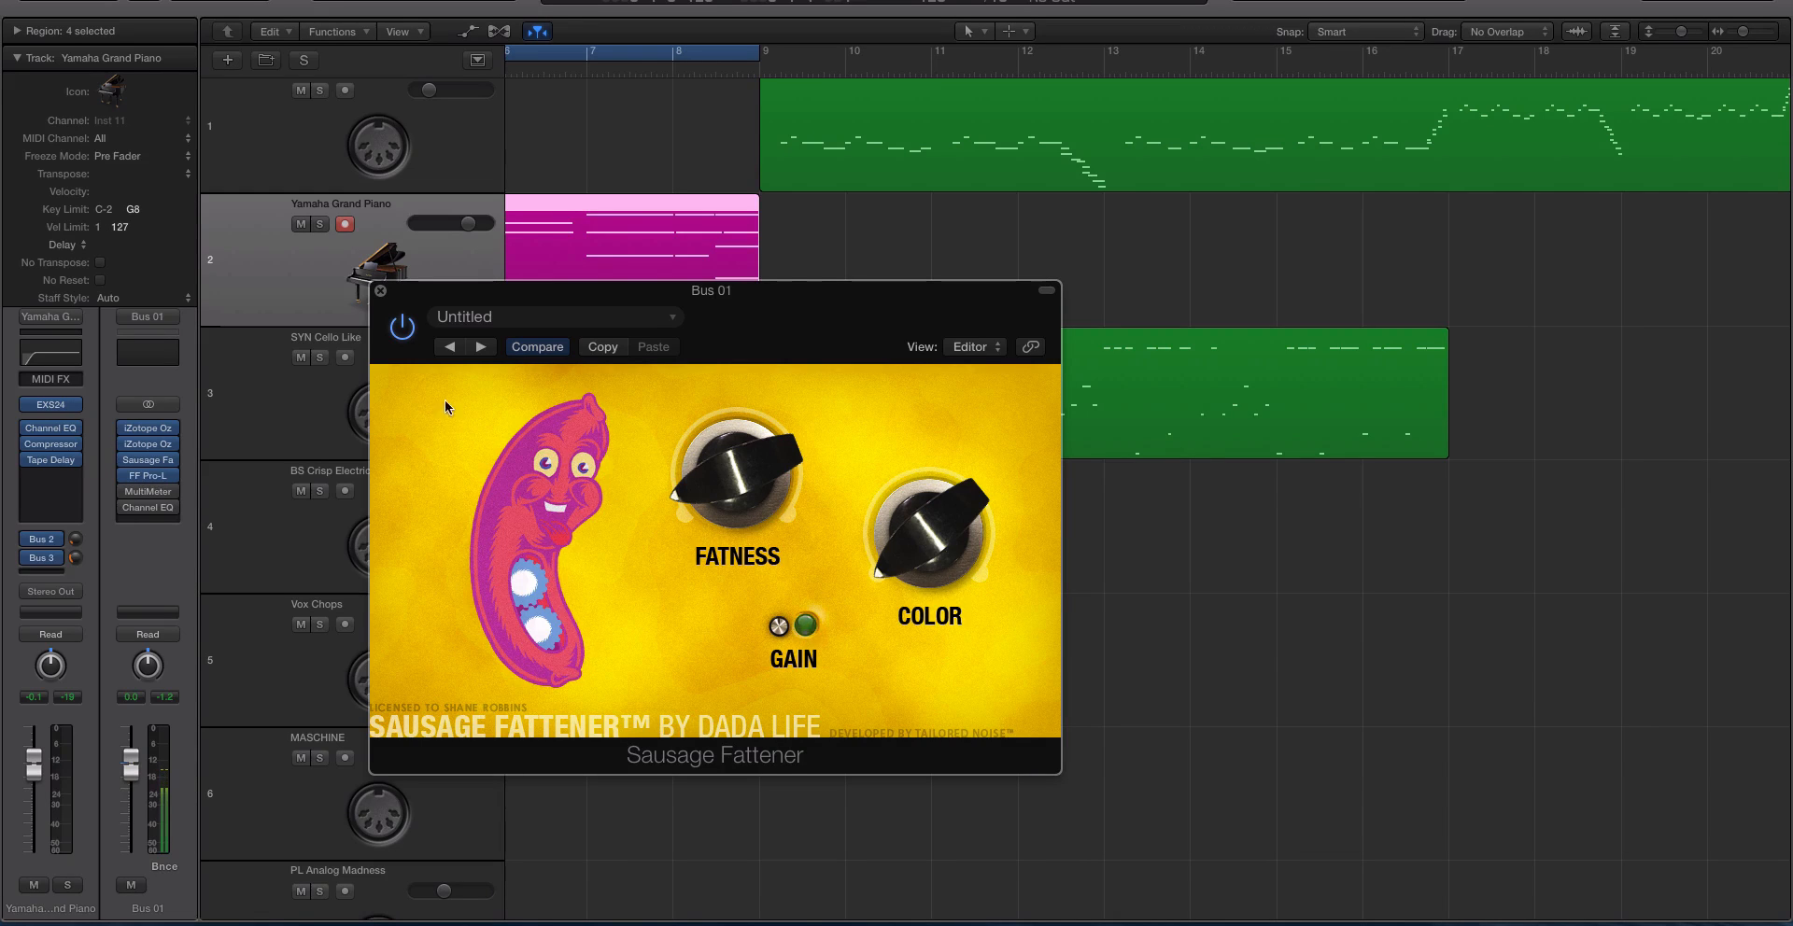
Move the Sausage Fattener aside, reopen the FF Pro-L on Bus 01 to review its gain, and close both plug-in windows.
left_click_drag(435, 294, 787, 316)
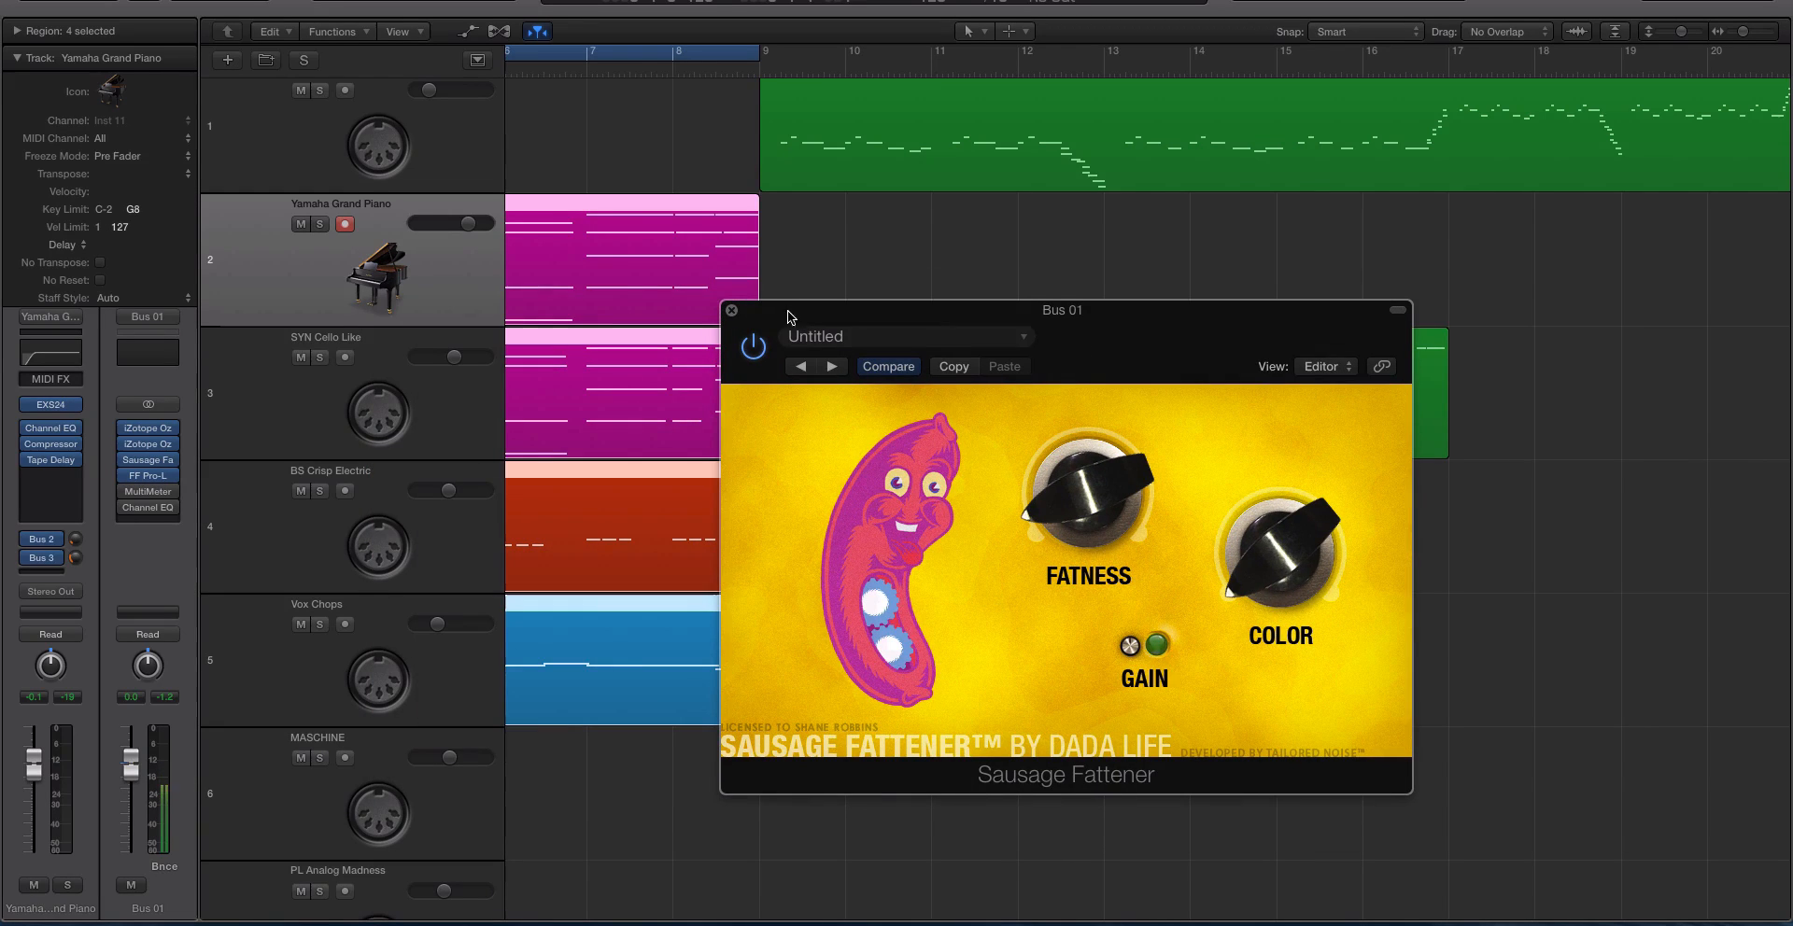
left_click(150, 476)
left_click_drag(1105, 280, 960, 280)
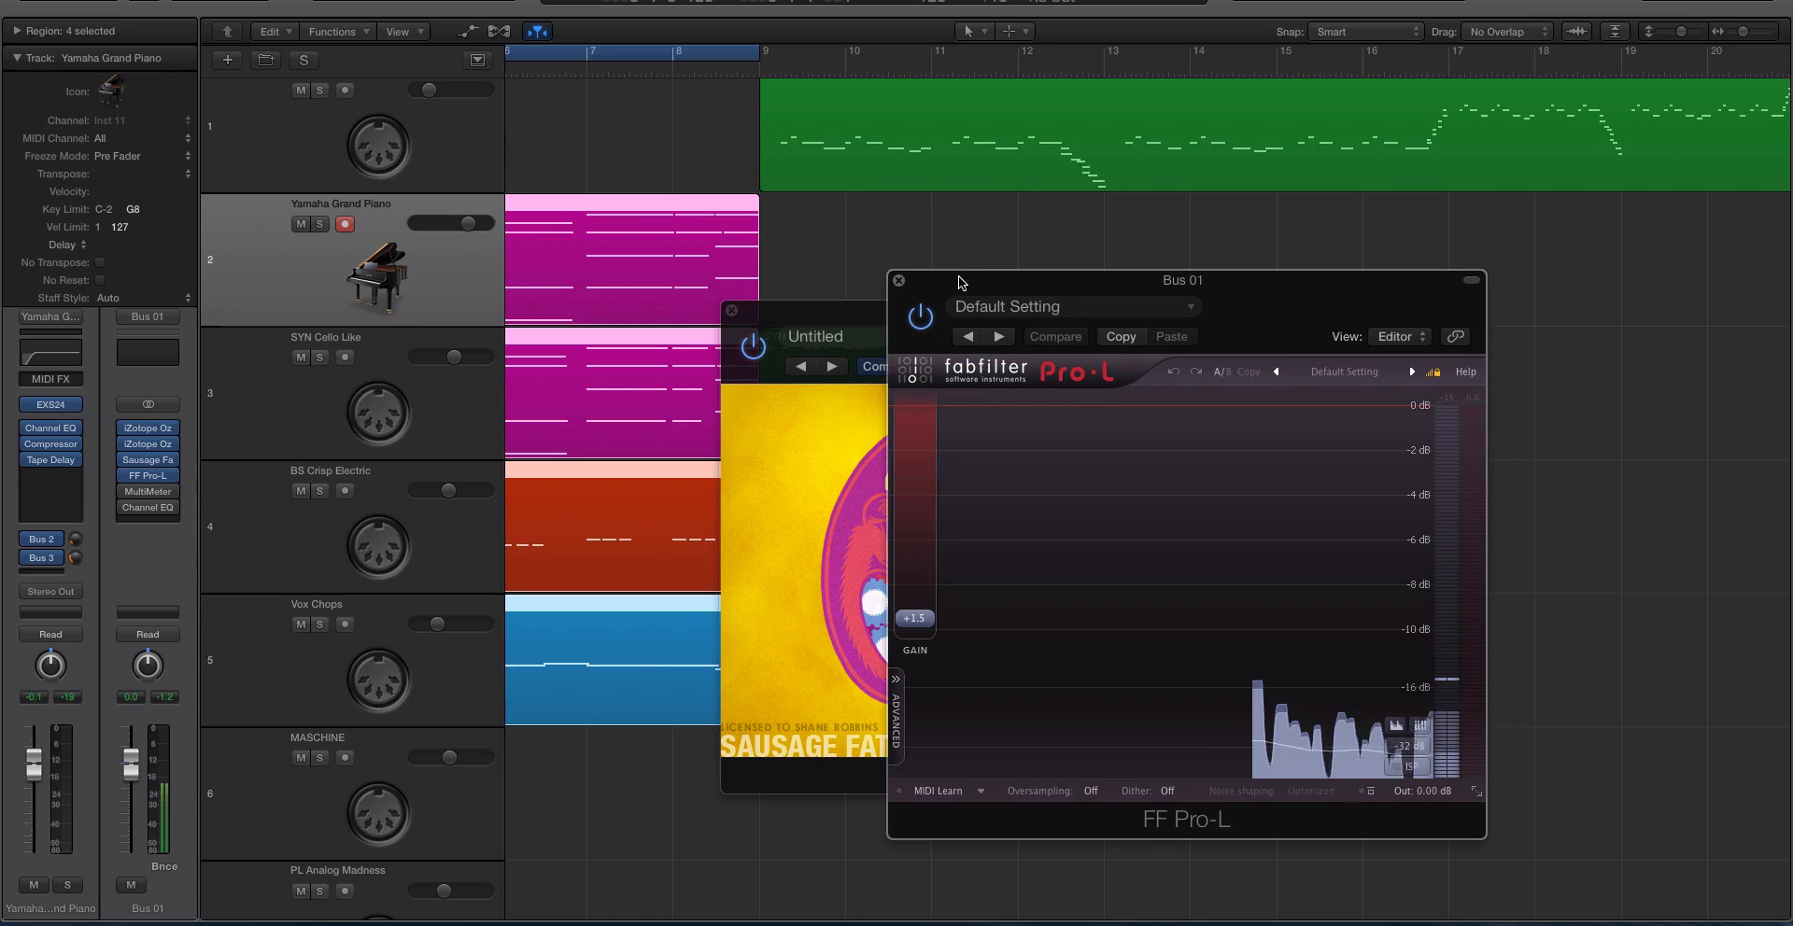
left_click(733, 312)
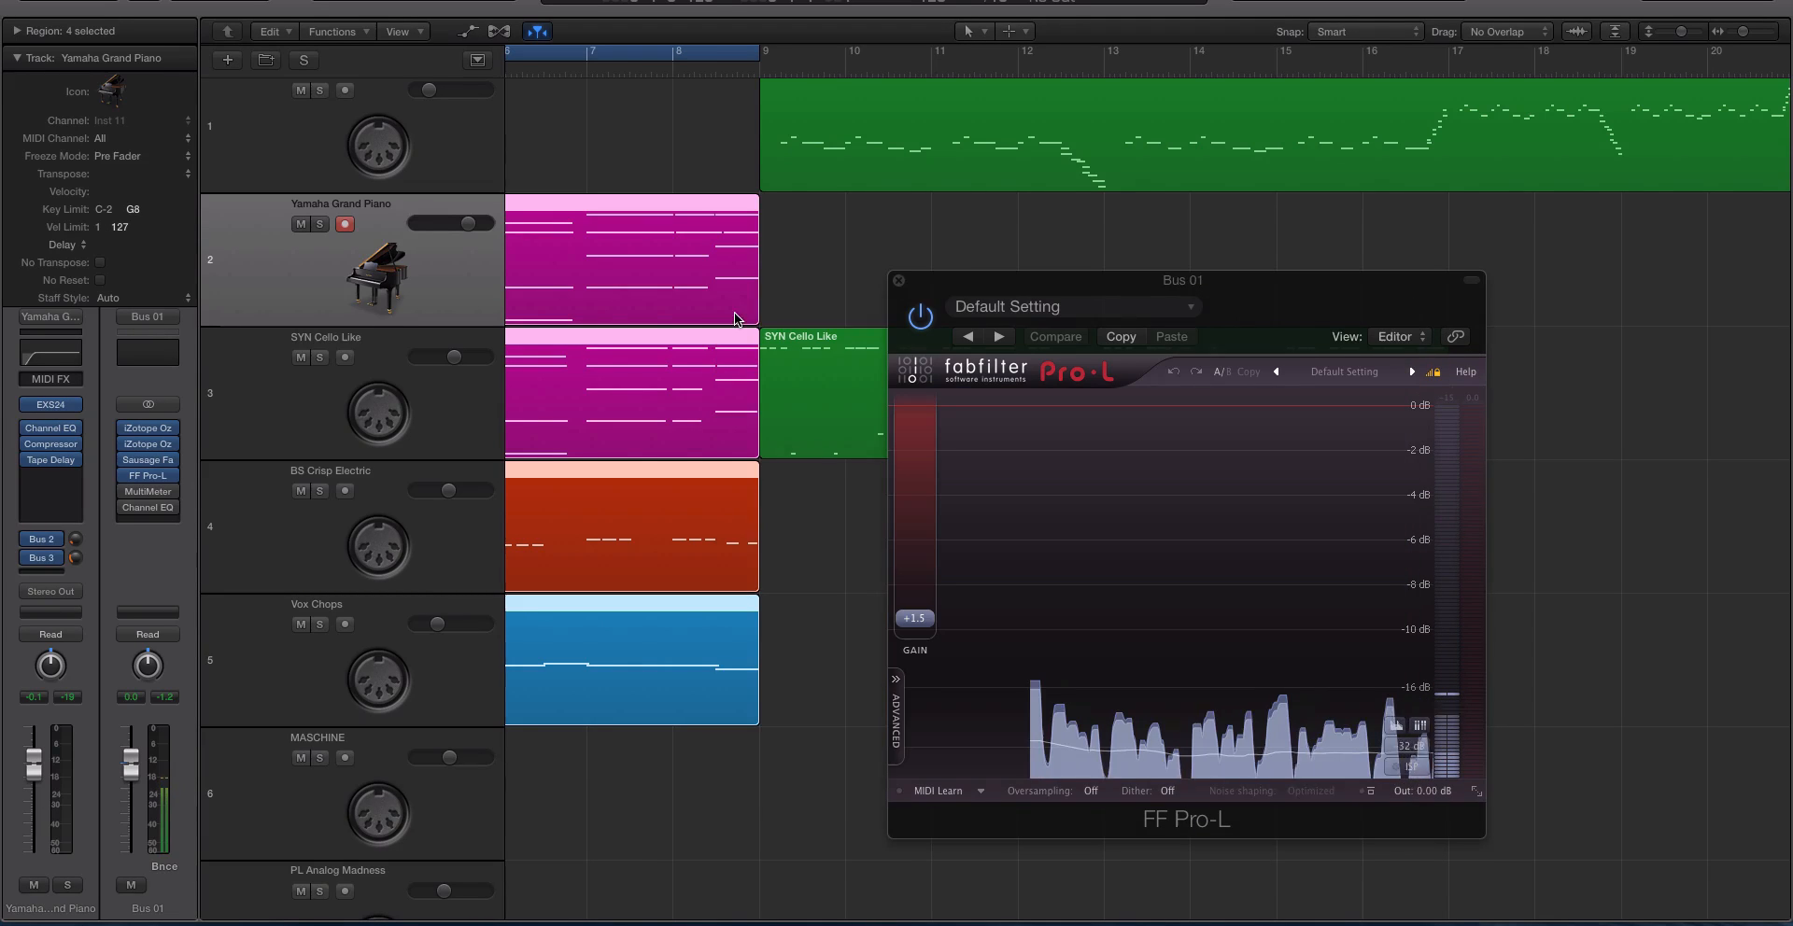
left_click_drag(954, 295, 910, 278)
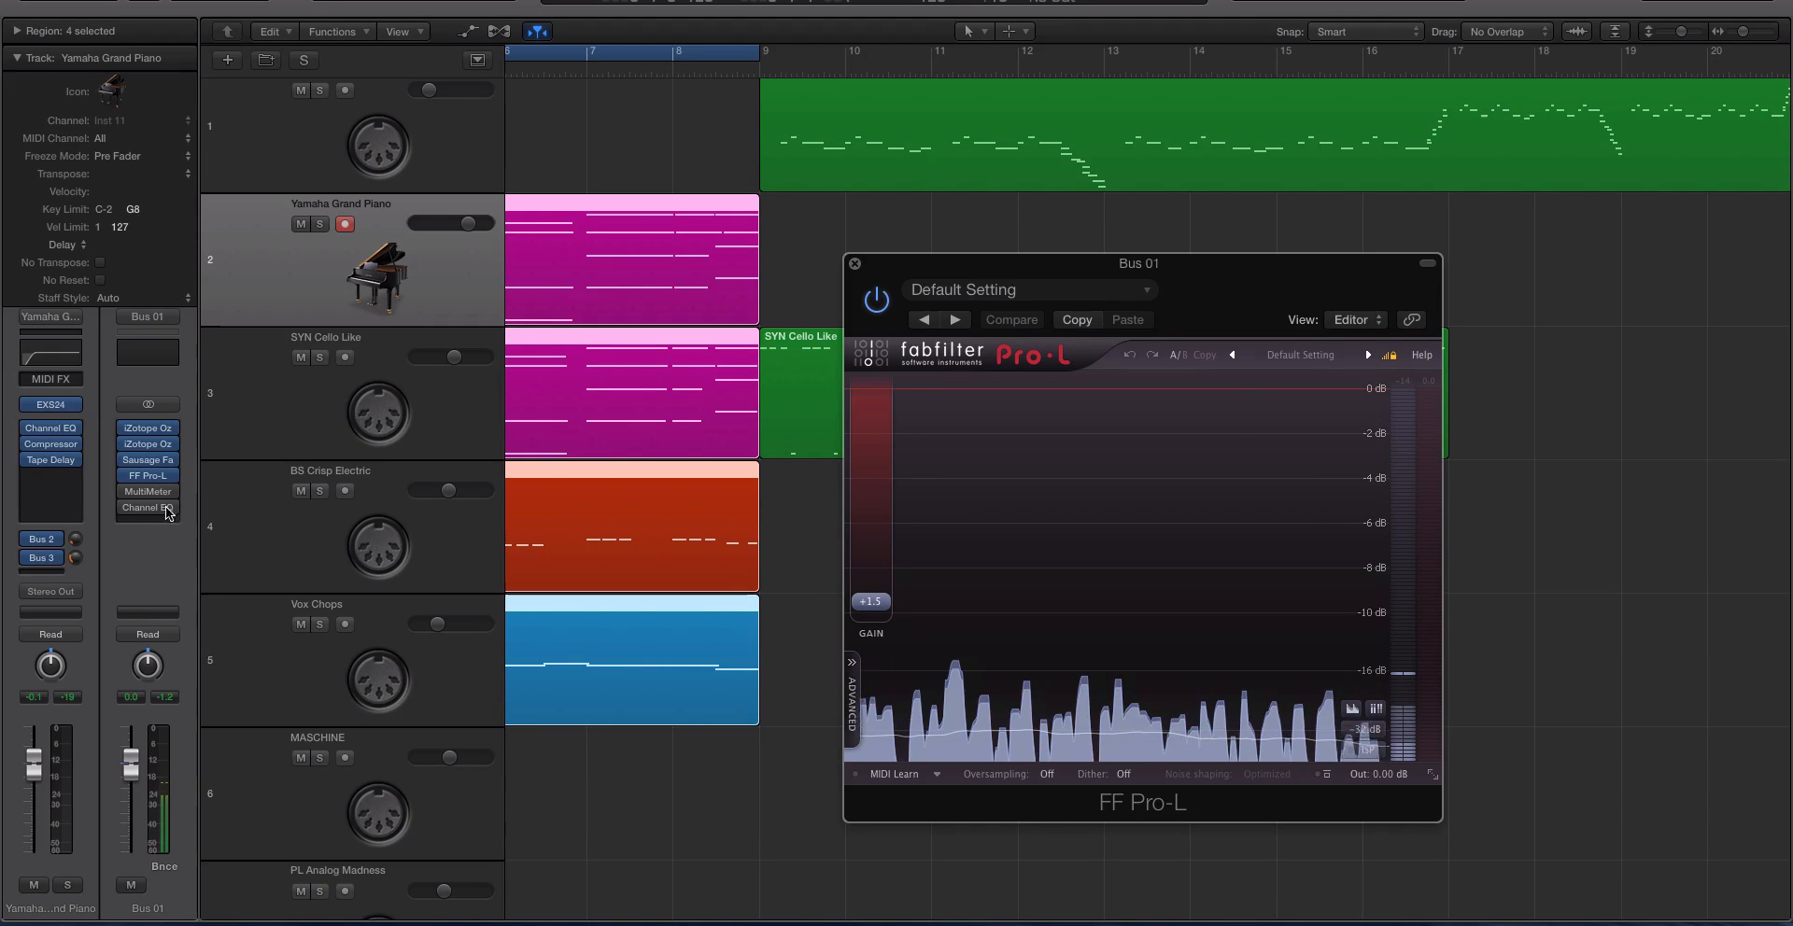
left_click(854, 264)
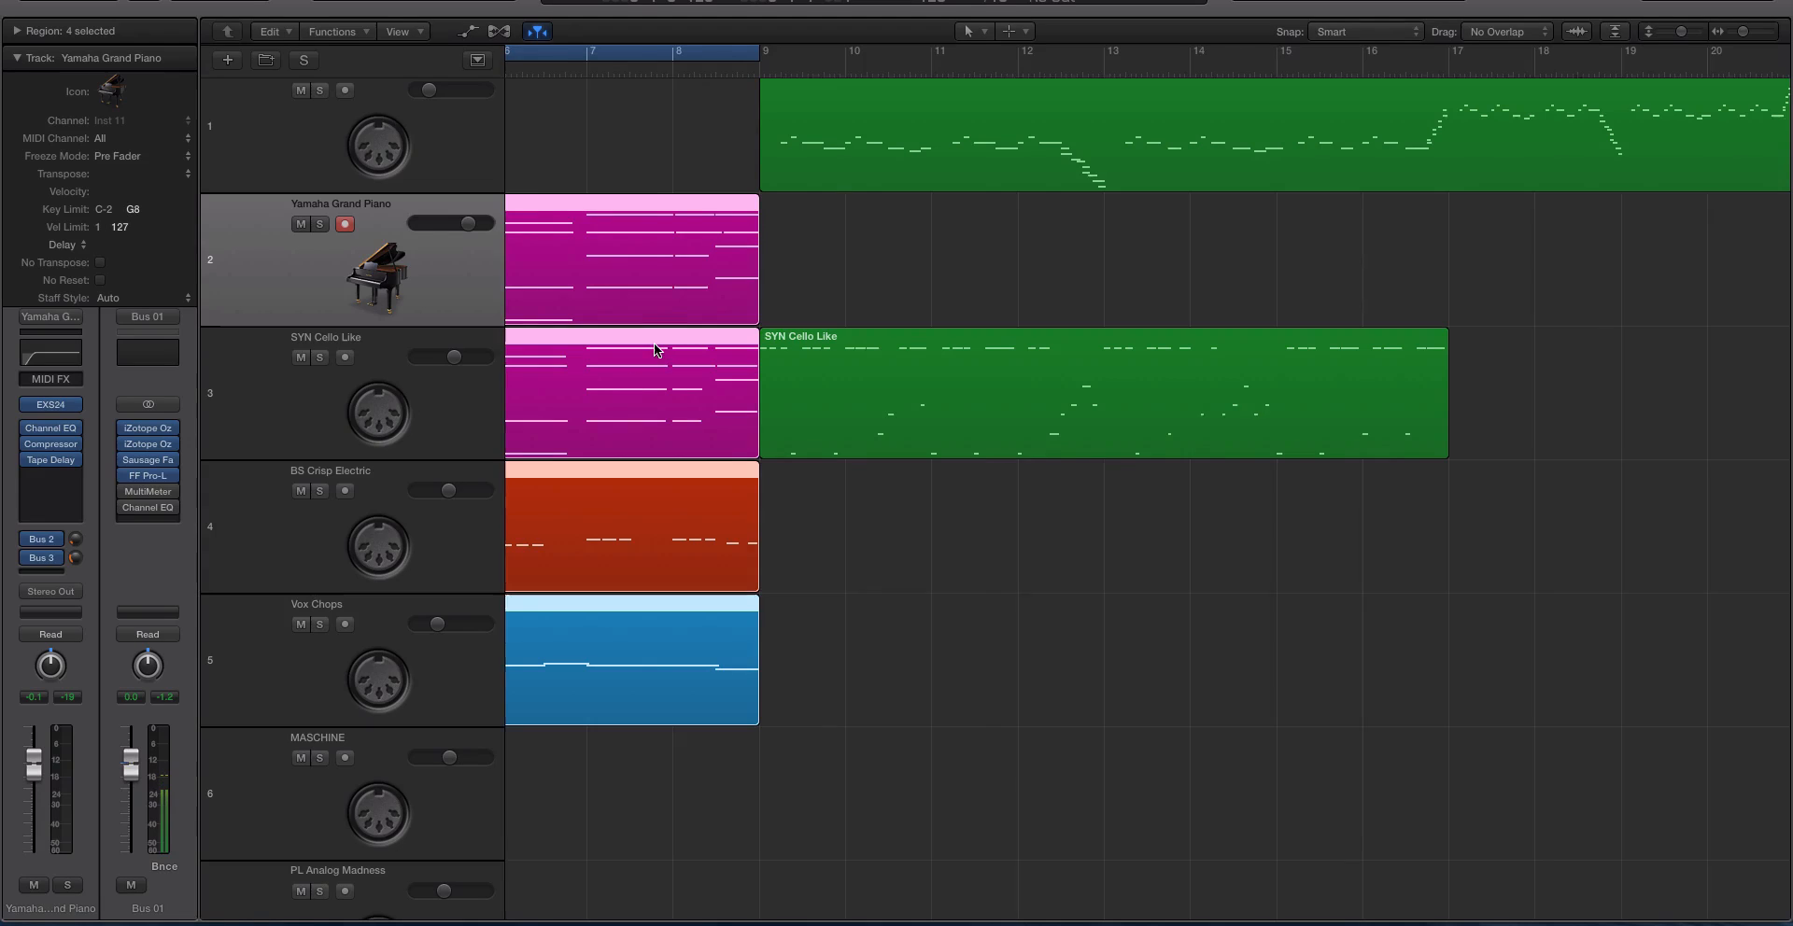
Open and enable the MultiMeter on Bus 01, and move its window clear of the channel strips.
scroll(651, 347, "left", 10)
left_click_drag(571, 161, 801, 659)
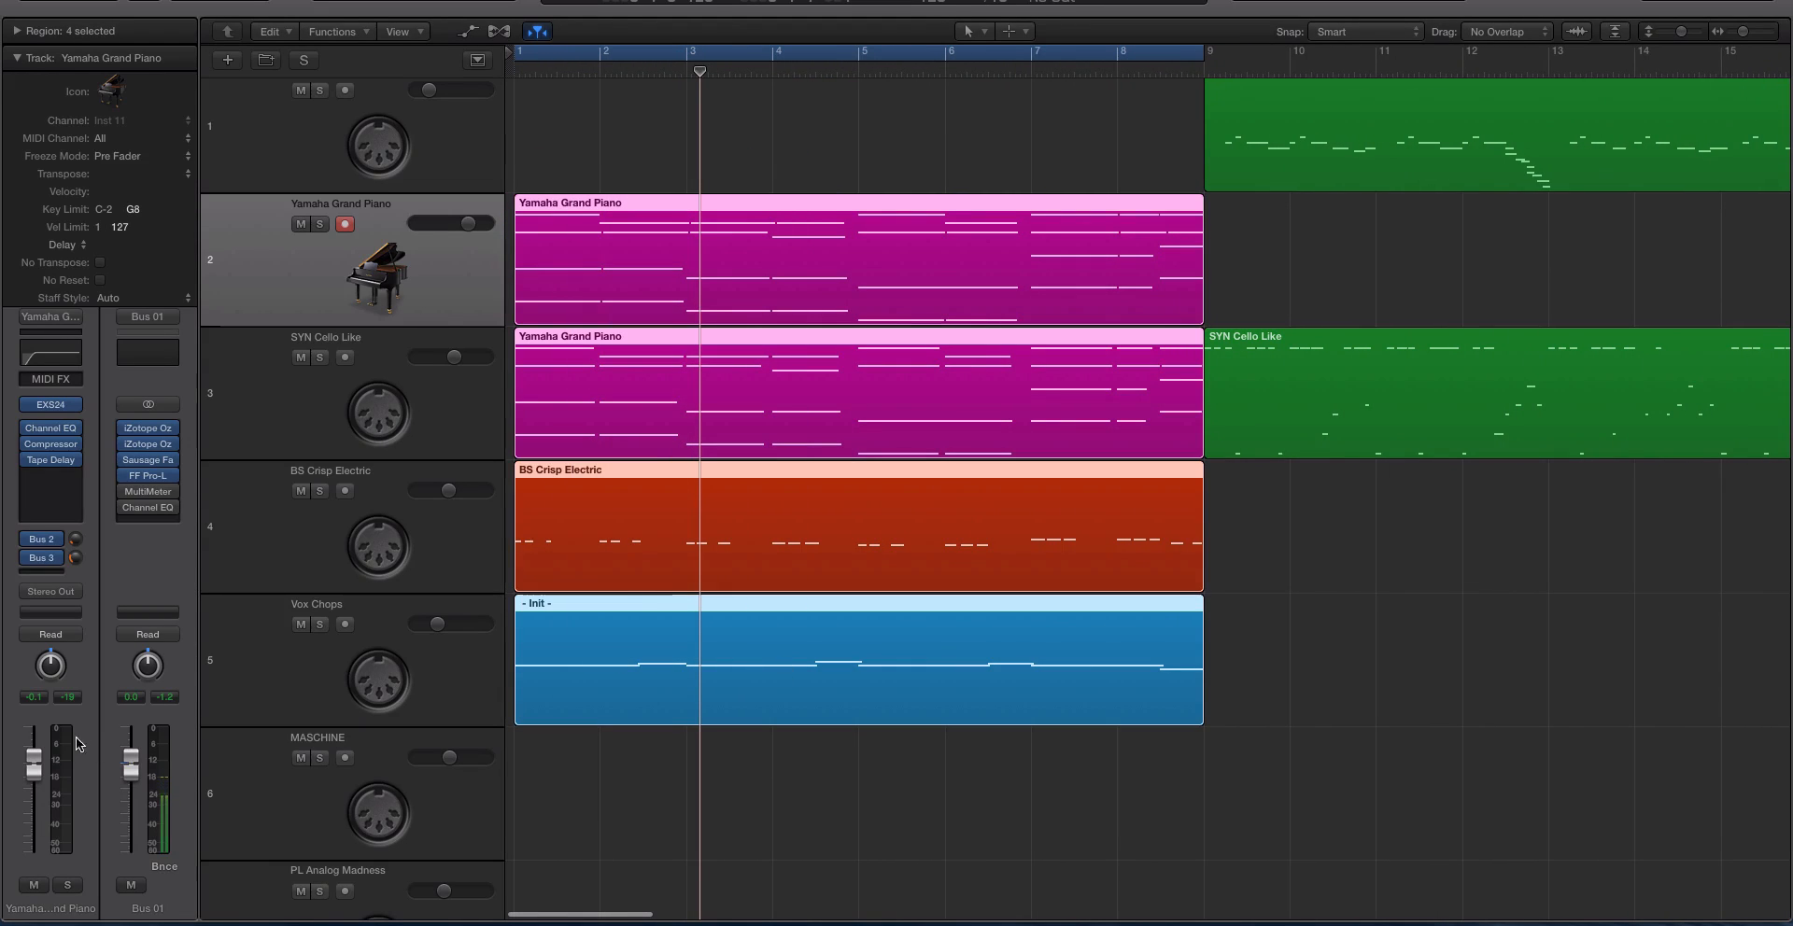
left_click(149, 492)
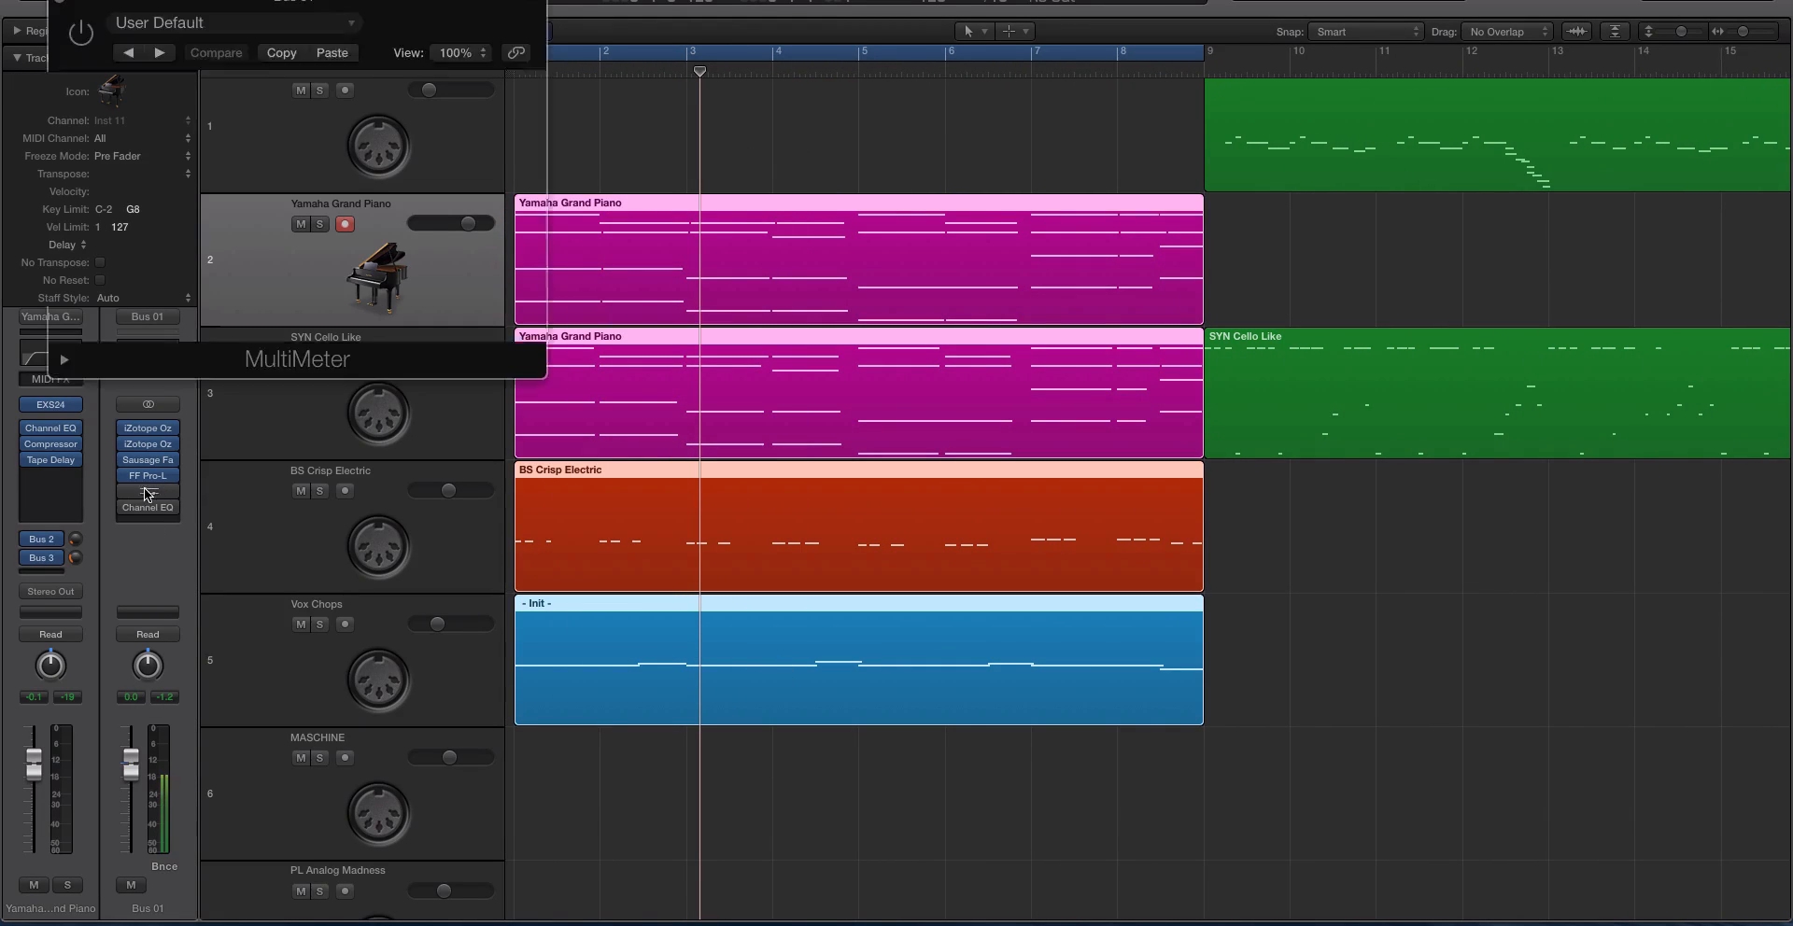
left_click(150, 492)
left_click(154, 495)
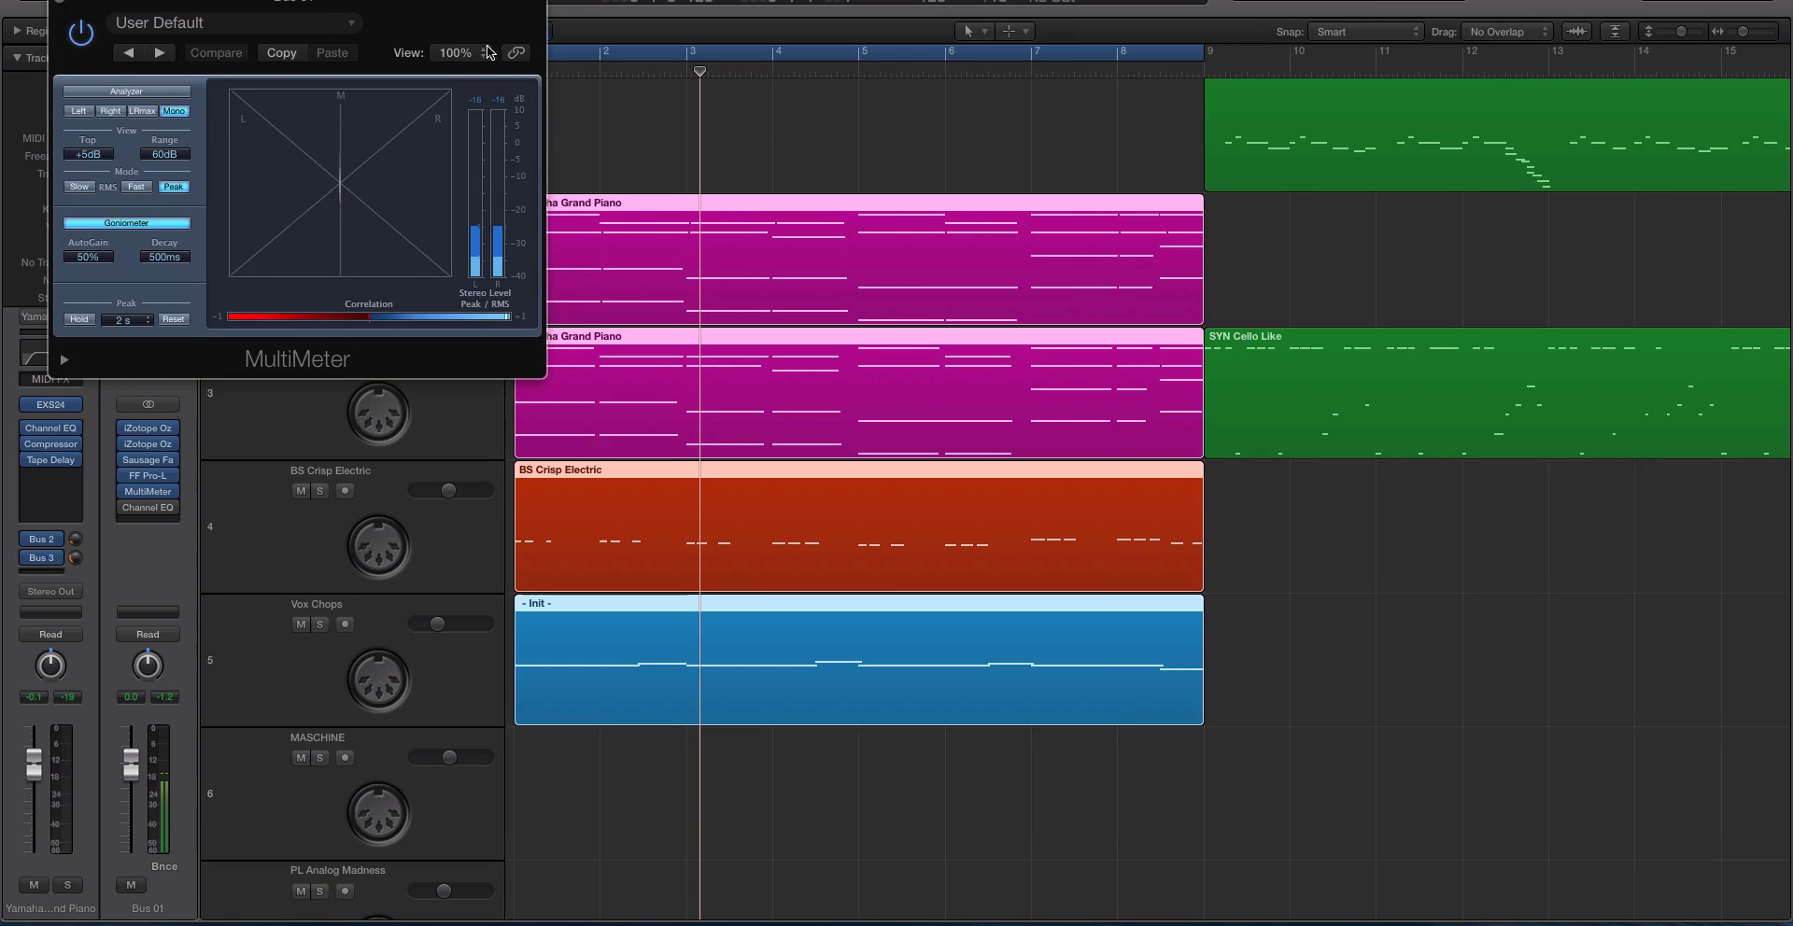
left_click_drag(464, 16, 1032, 412)
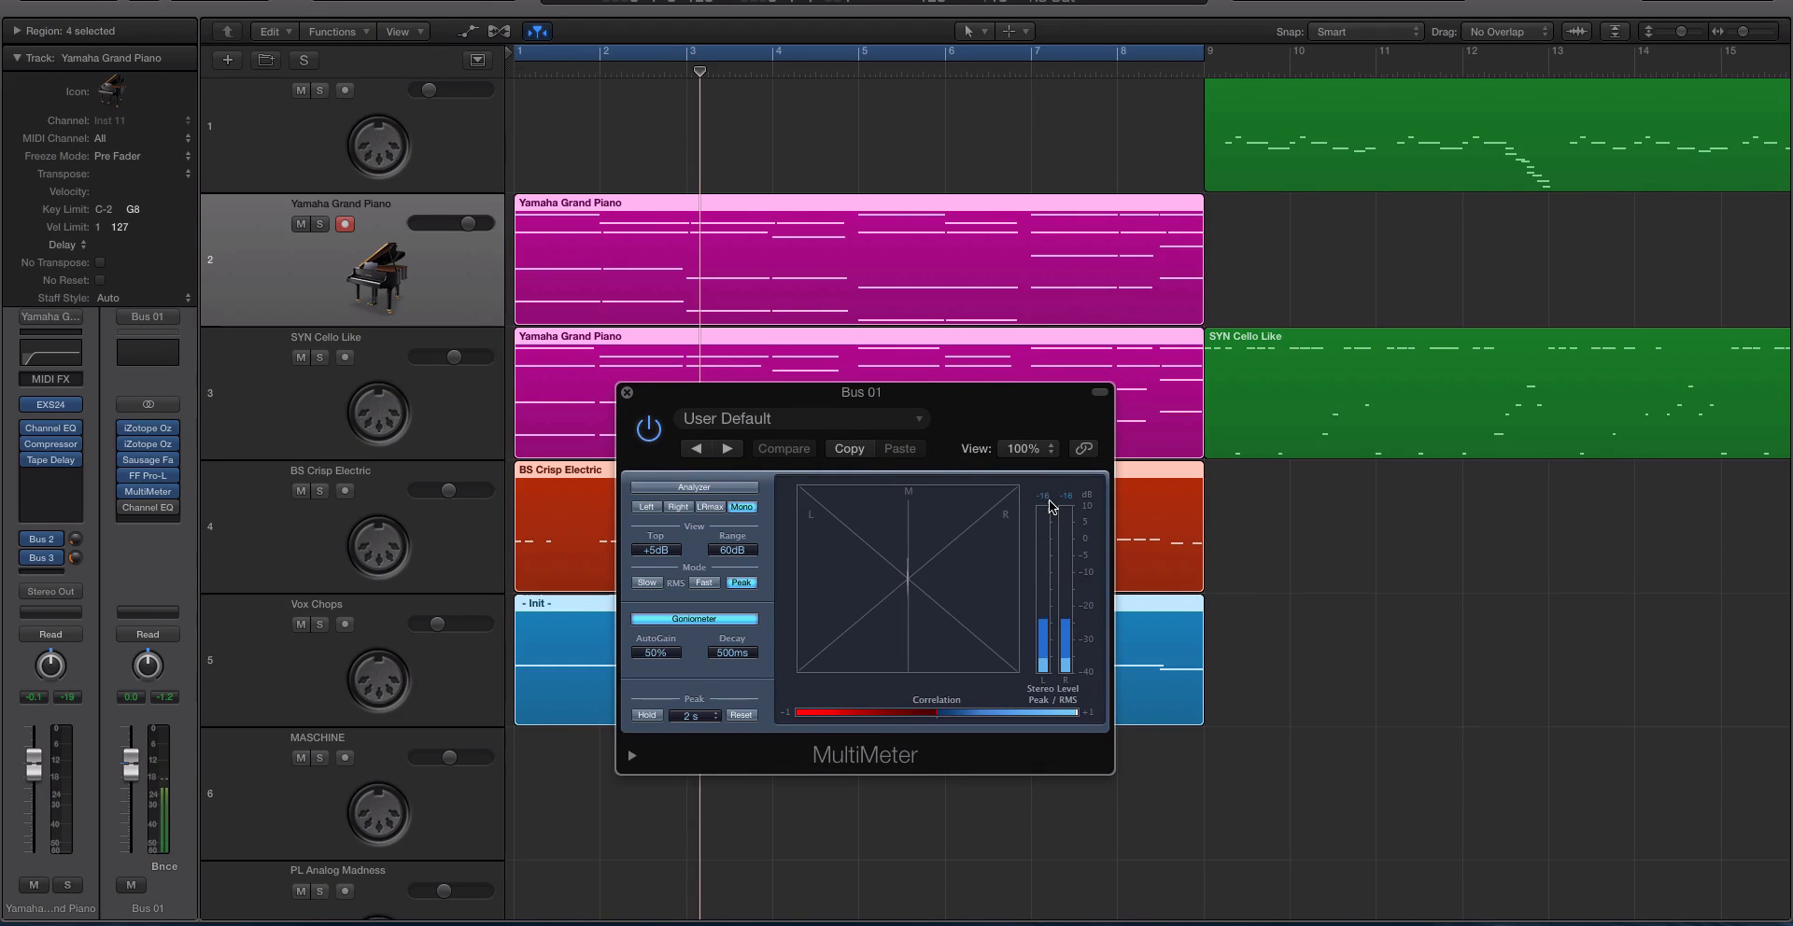
Play with the Vintage EQ, Vintage Compressor, Sausage Fattener and FF Pro-L on Bus 01 bypassed, keep MultiMeter enabled, and re-enable all four.
key("space")
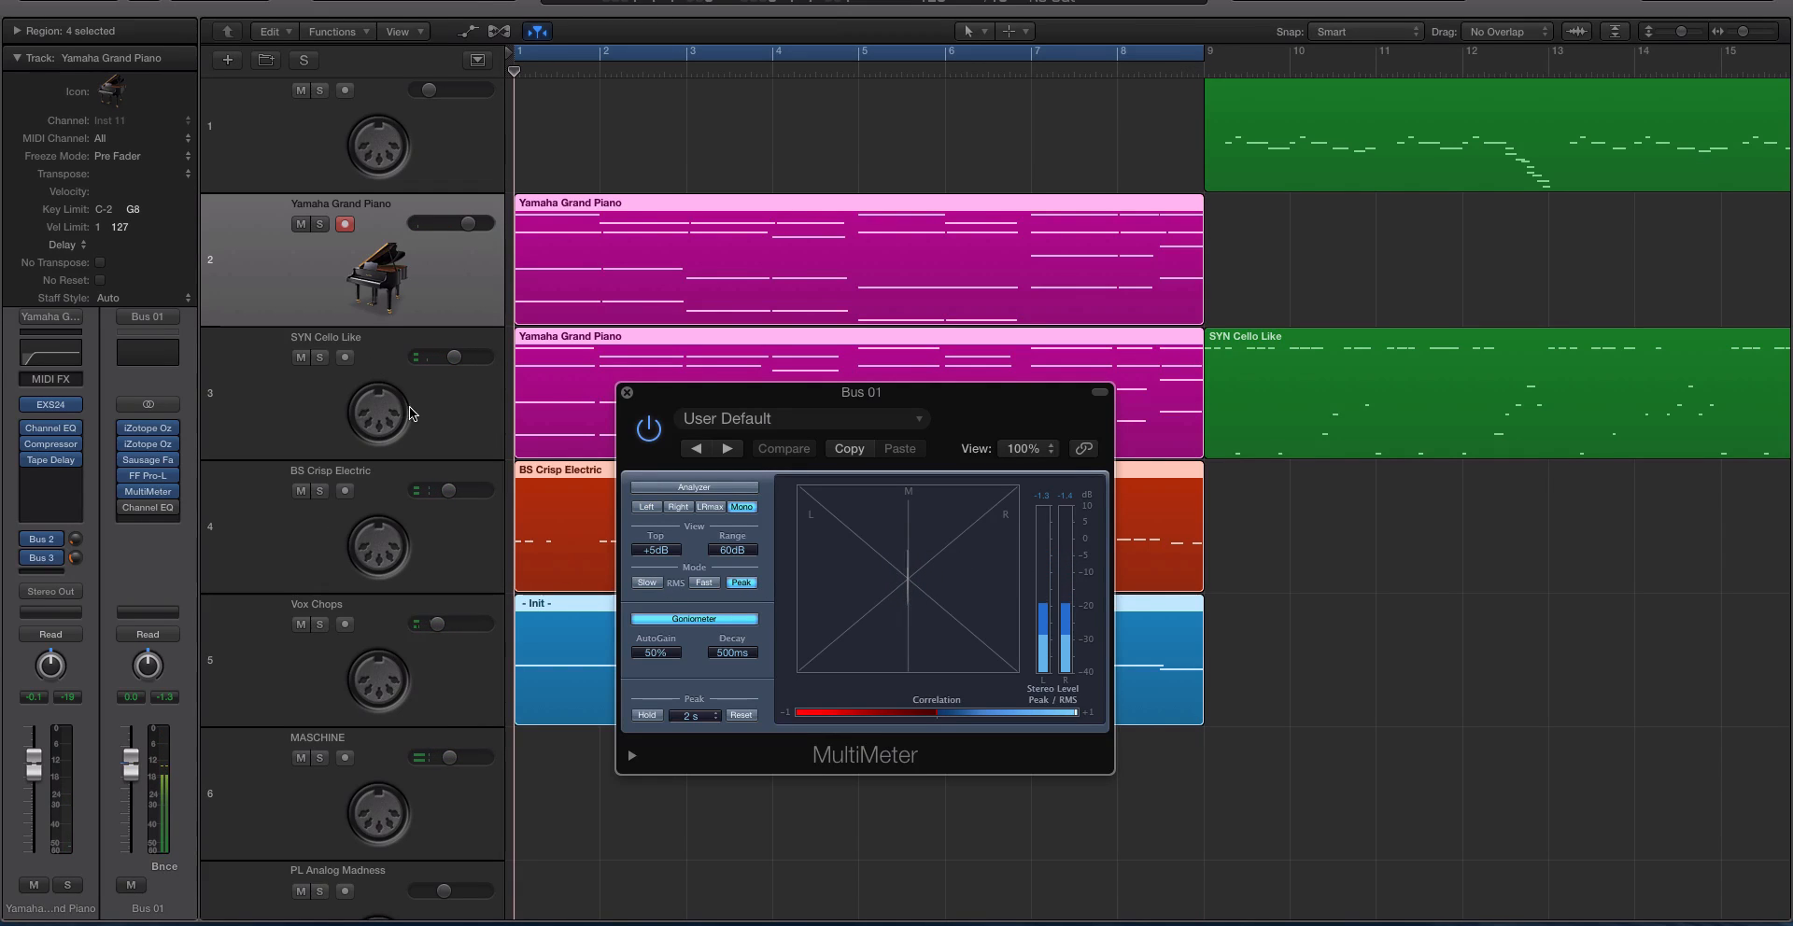
left_click(125, 453)
left_click(122, 463)
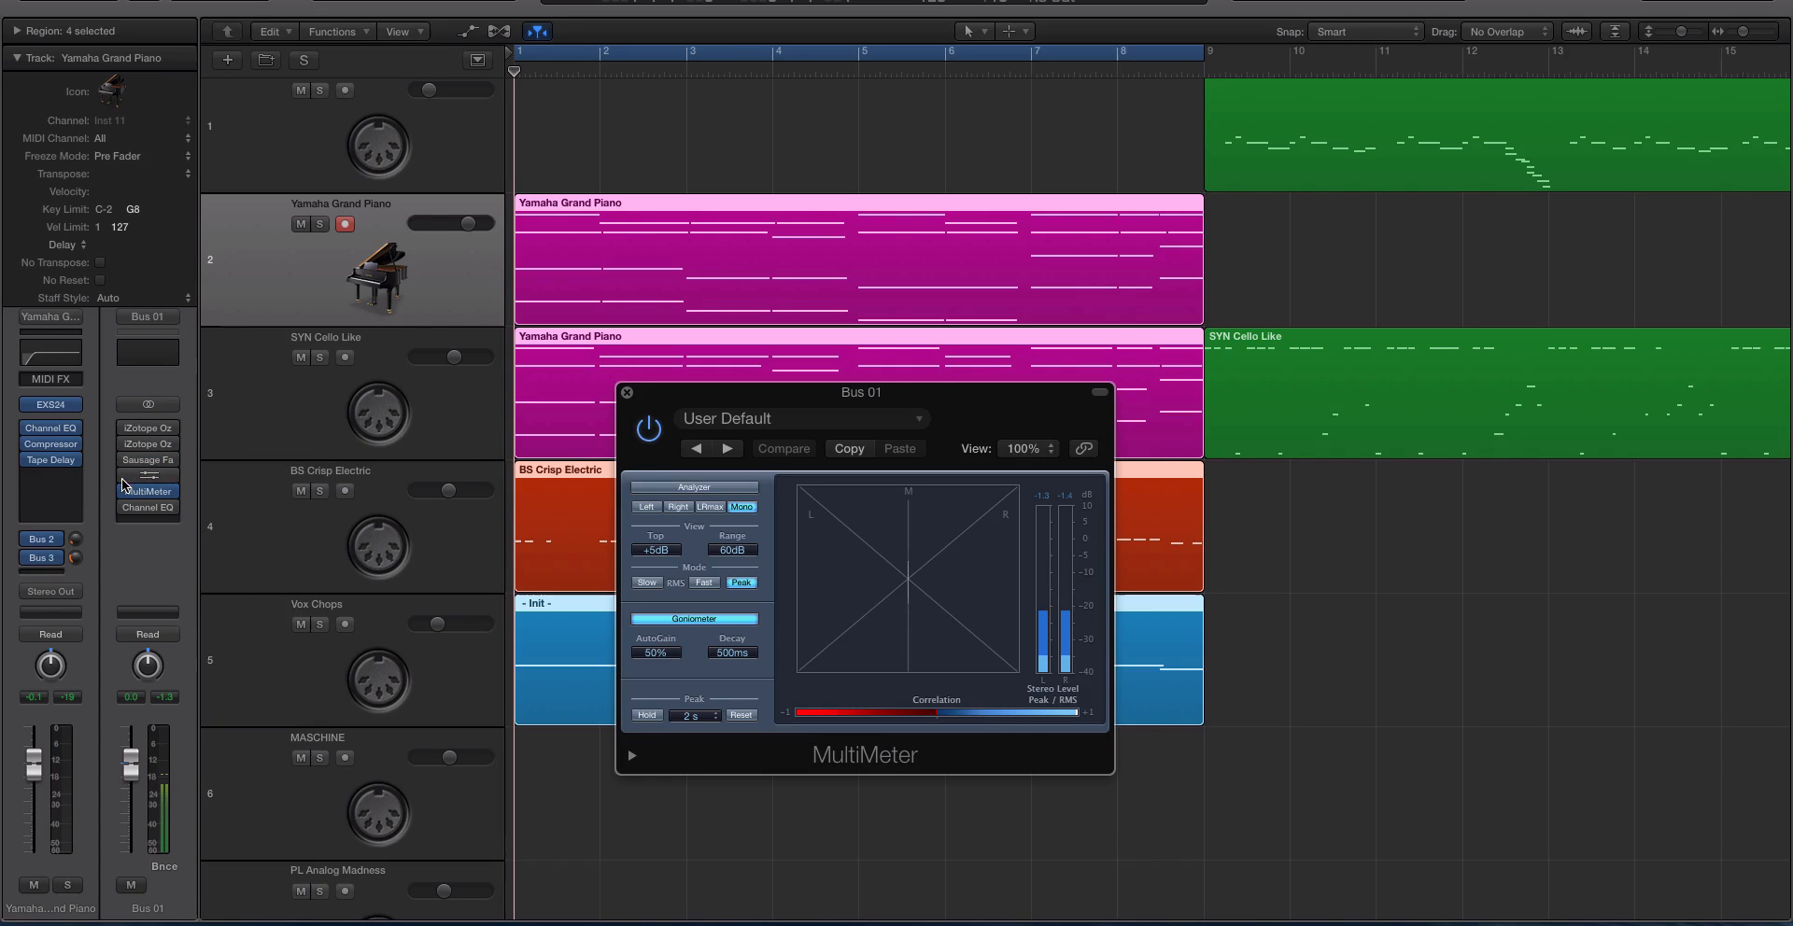
key("space")
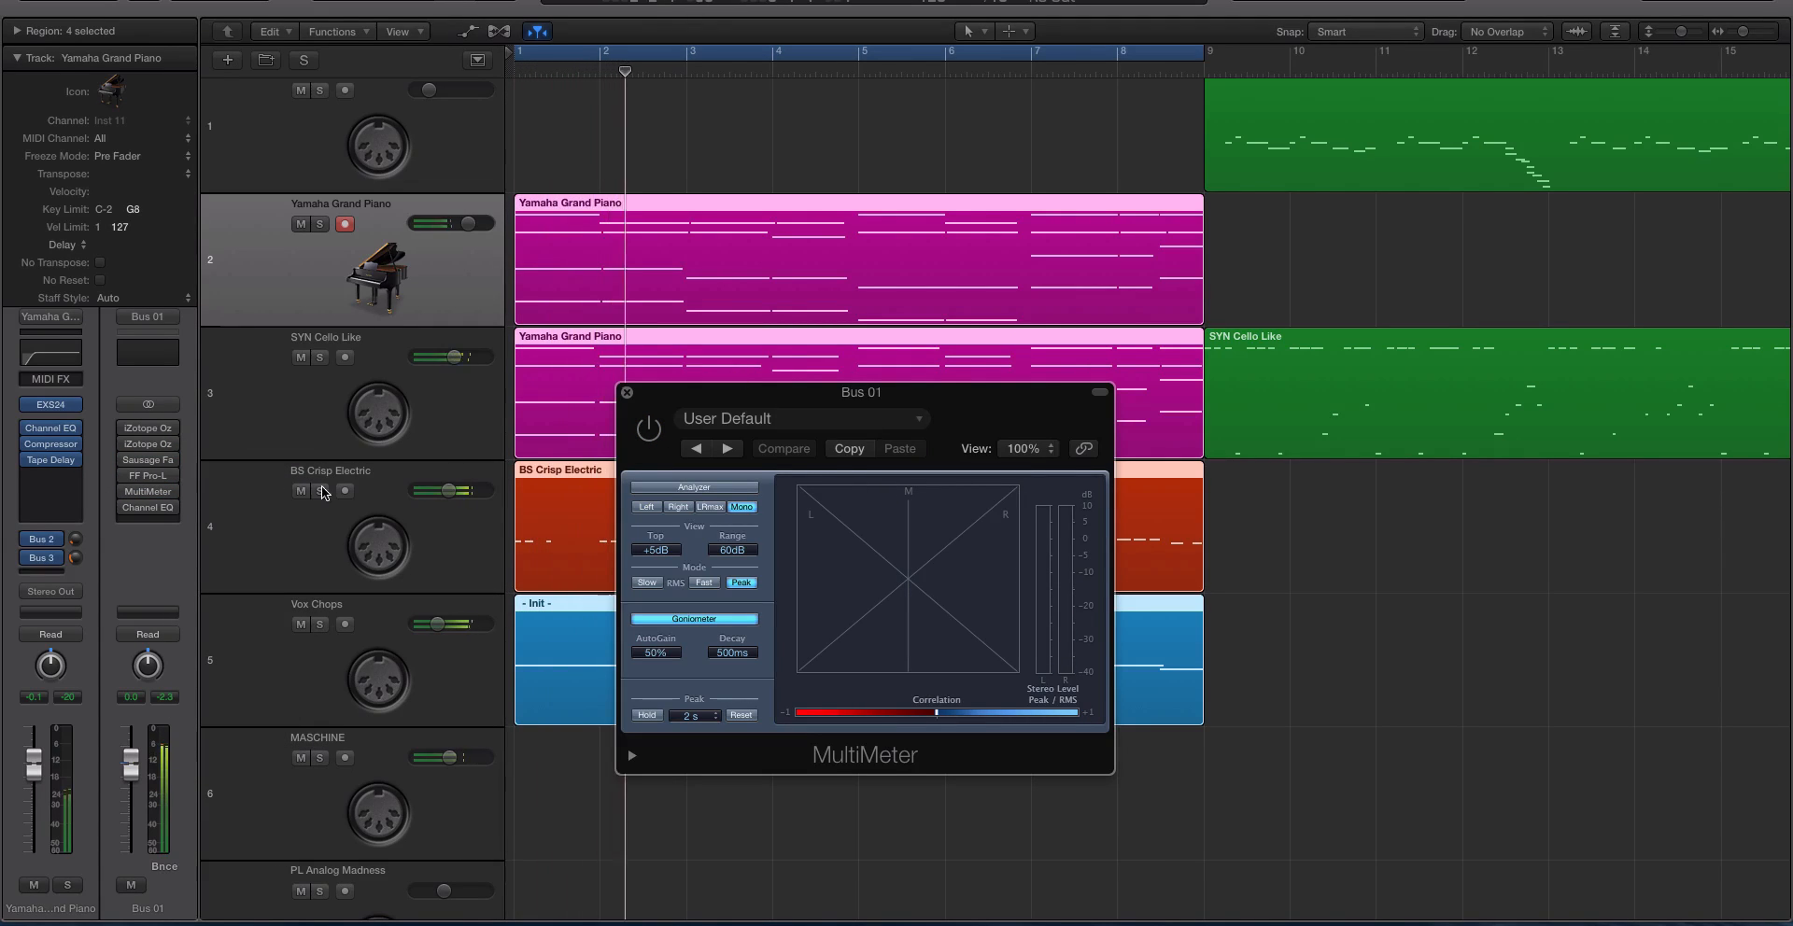
left_click(132, 492)
left_click_drag(911, 395, 901, 393)
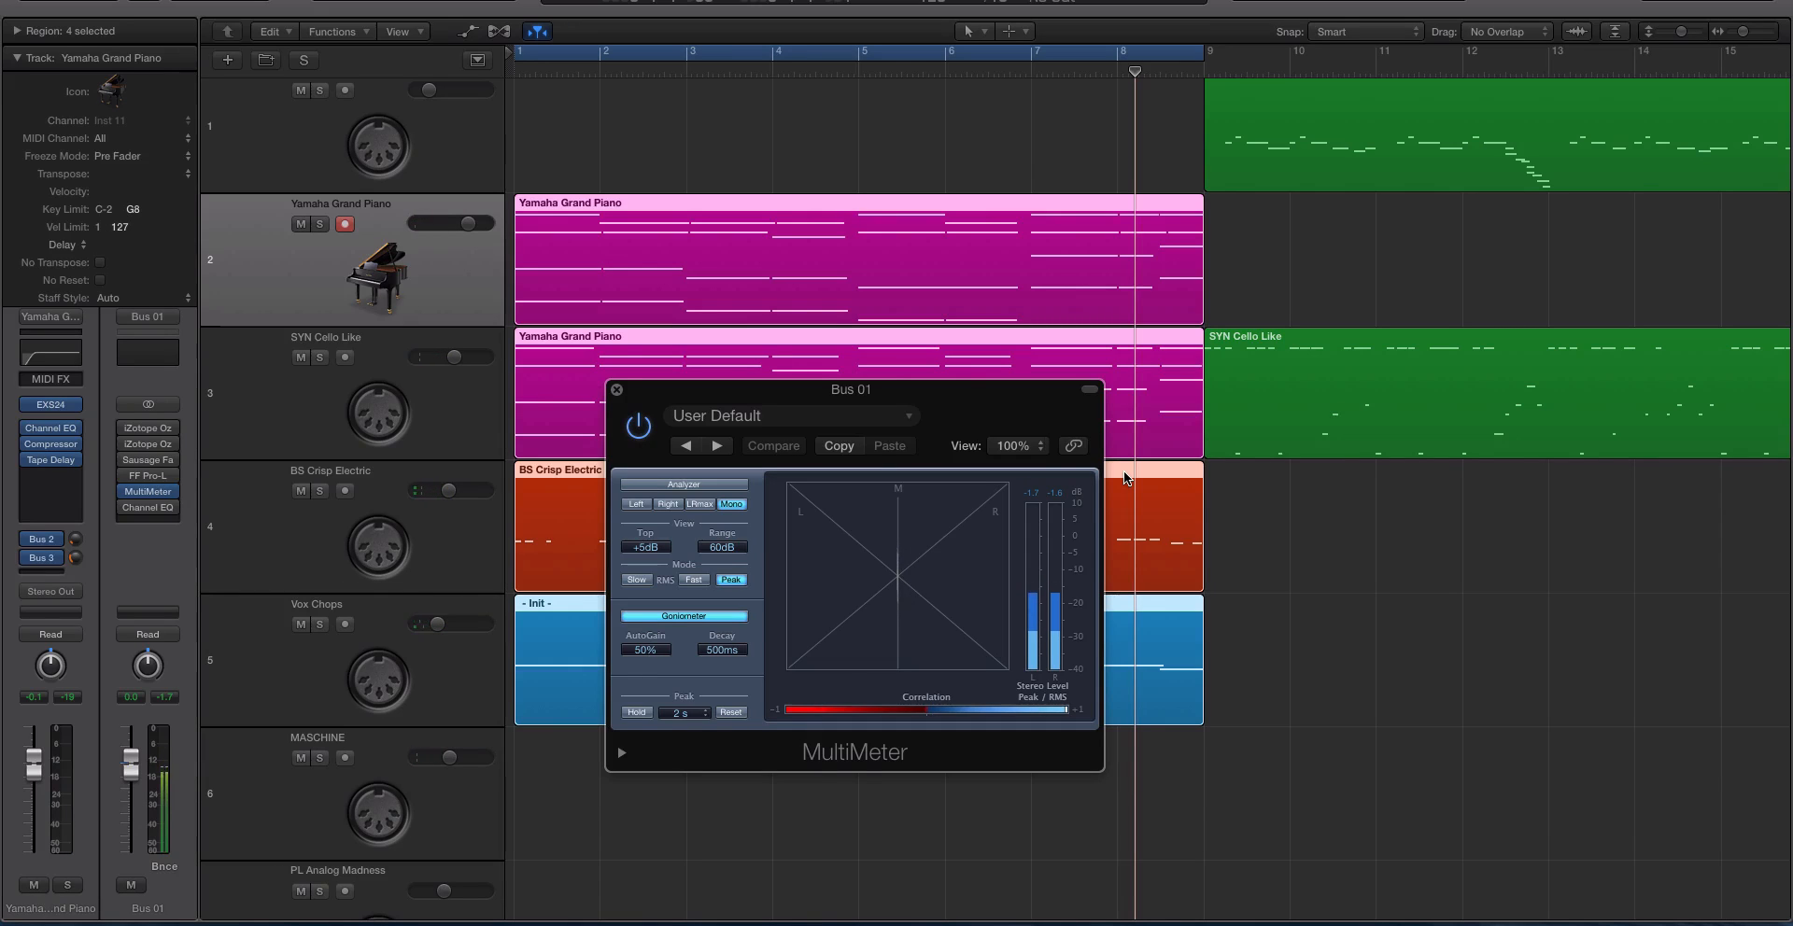
left_click(125, 431)
left_click(125, 445)
left_click(126, 460)
left_click(127, 475)
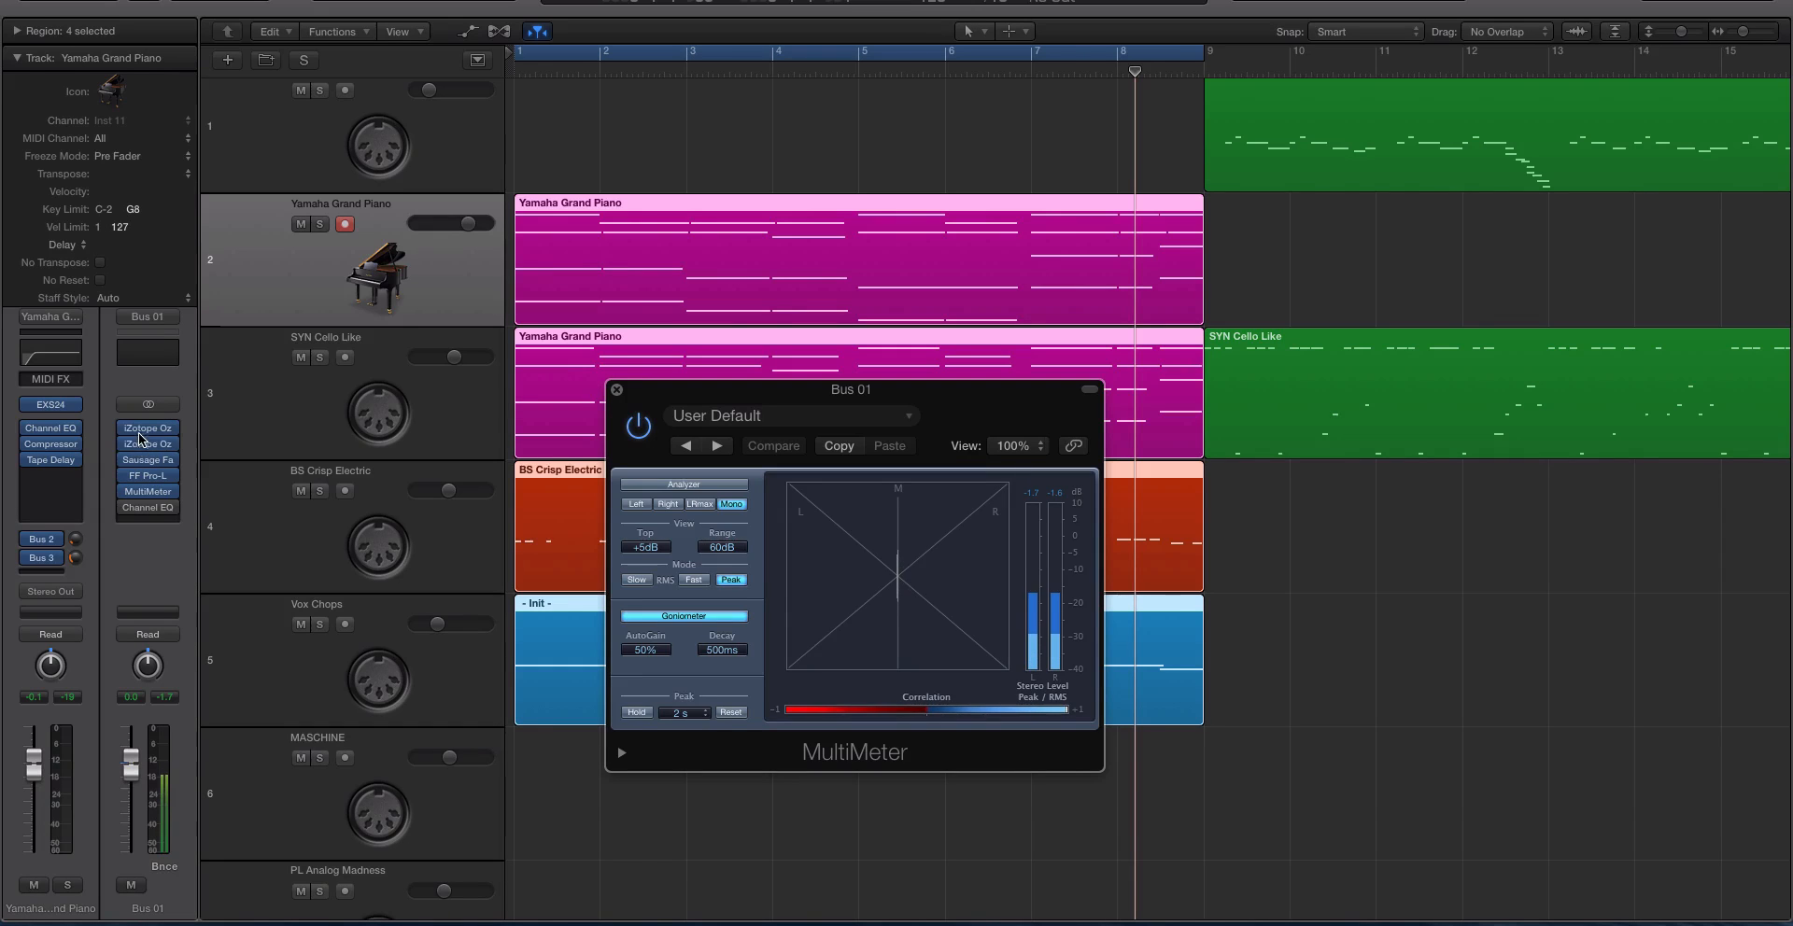
View the Vintage EQ on Bus 01 again, and close both the EQ and MultiMeter windows.
left_click(152, 445)
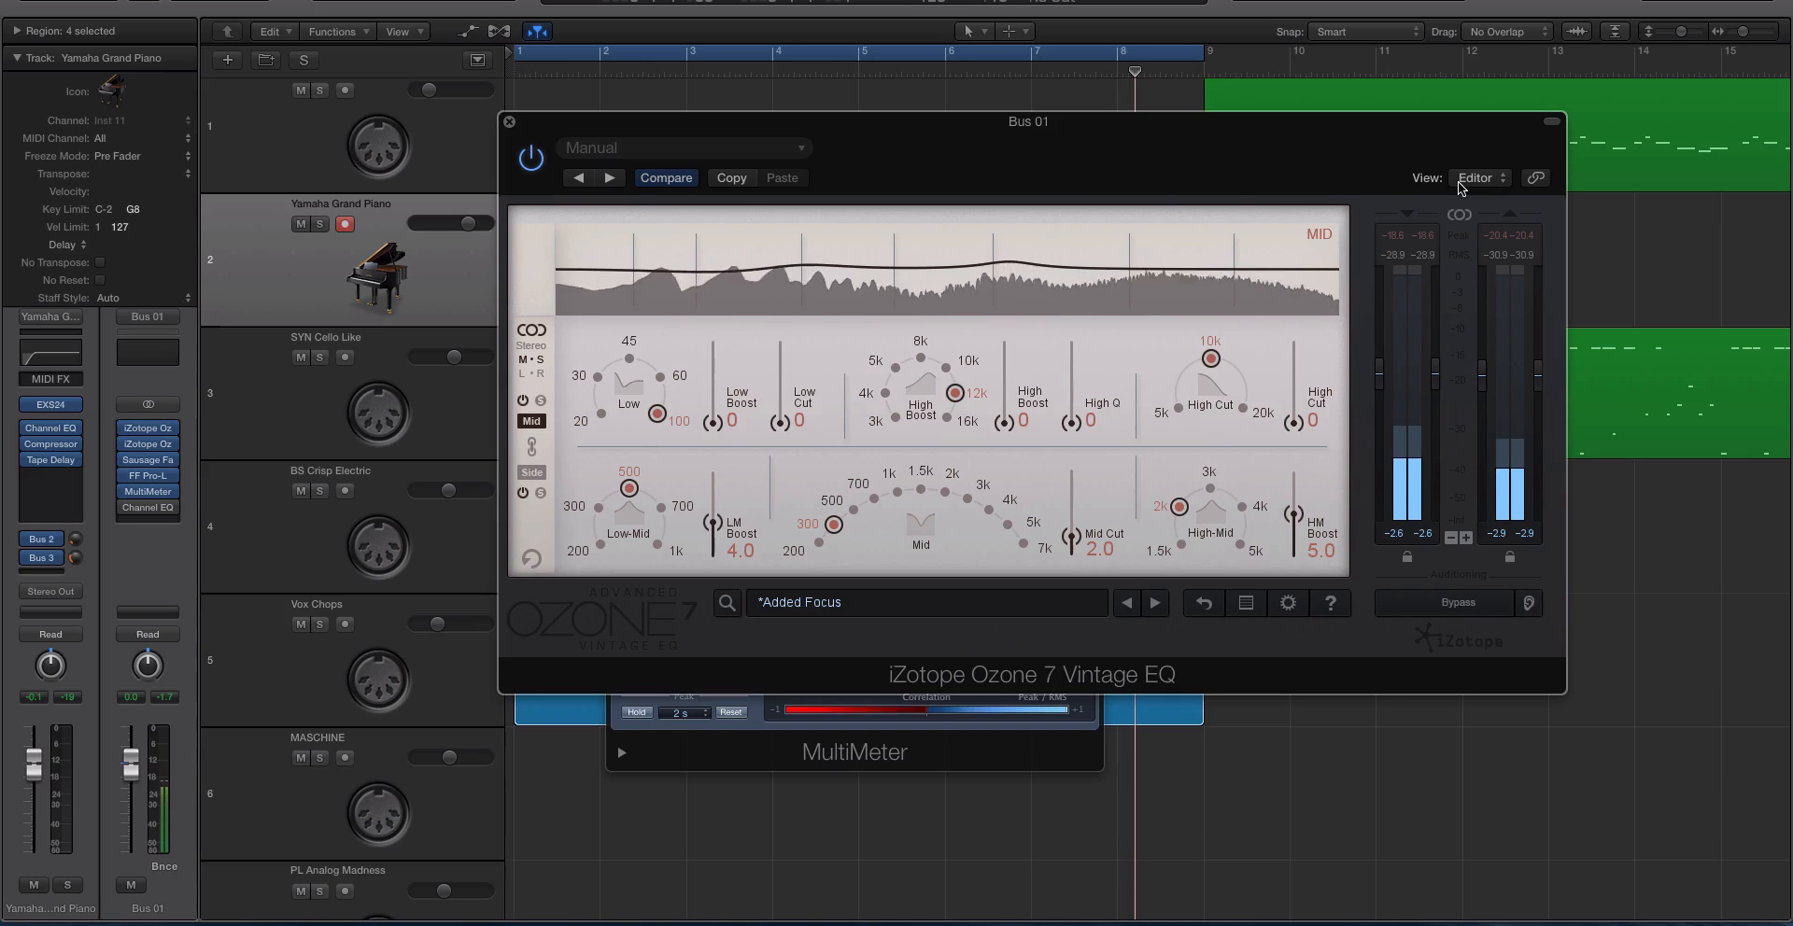
left_click_drag(534, 123, 1073, 107)
left_click(1049, 106)
left_click(616, 389)
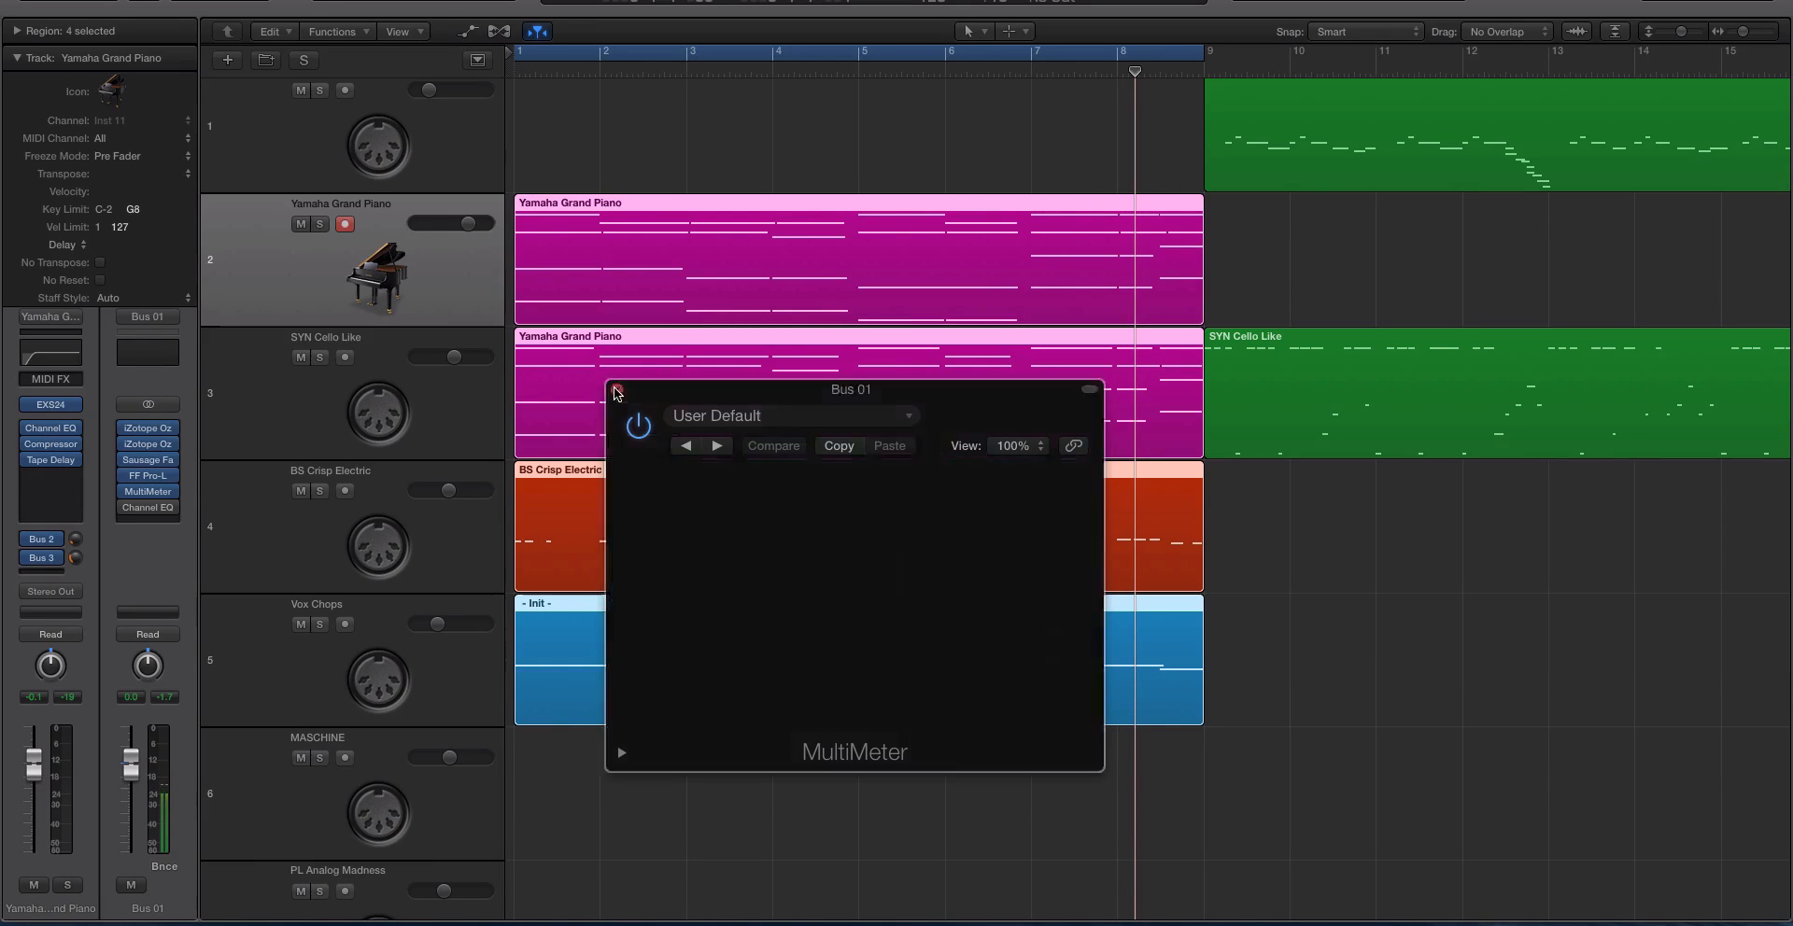
Solo the four selected regions and select the MASCHINE track.
key("ctrl+s")
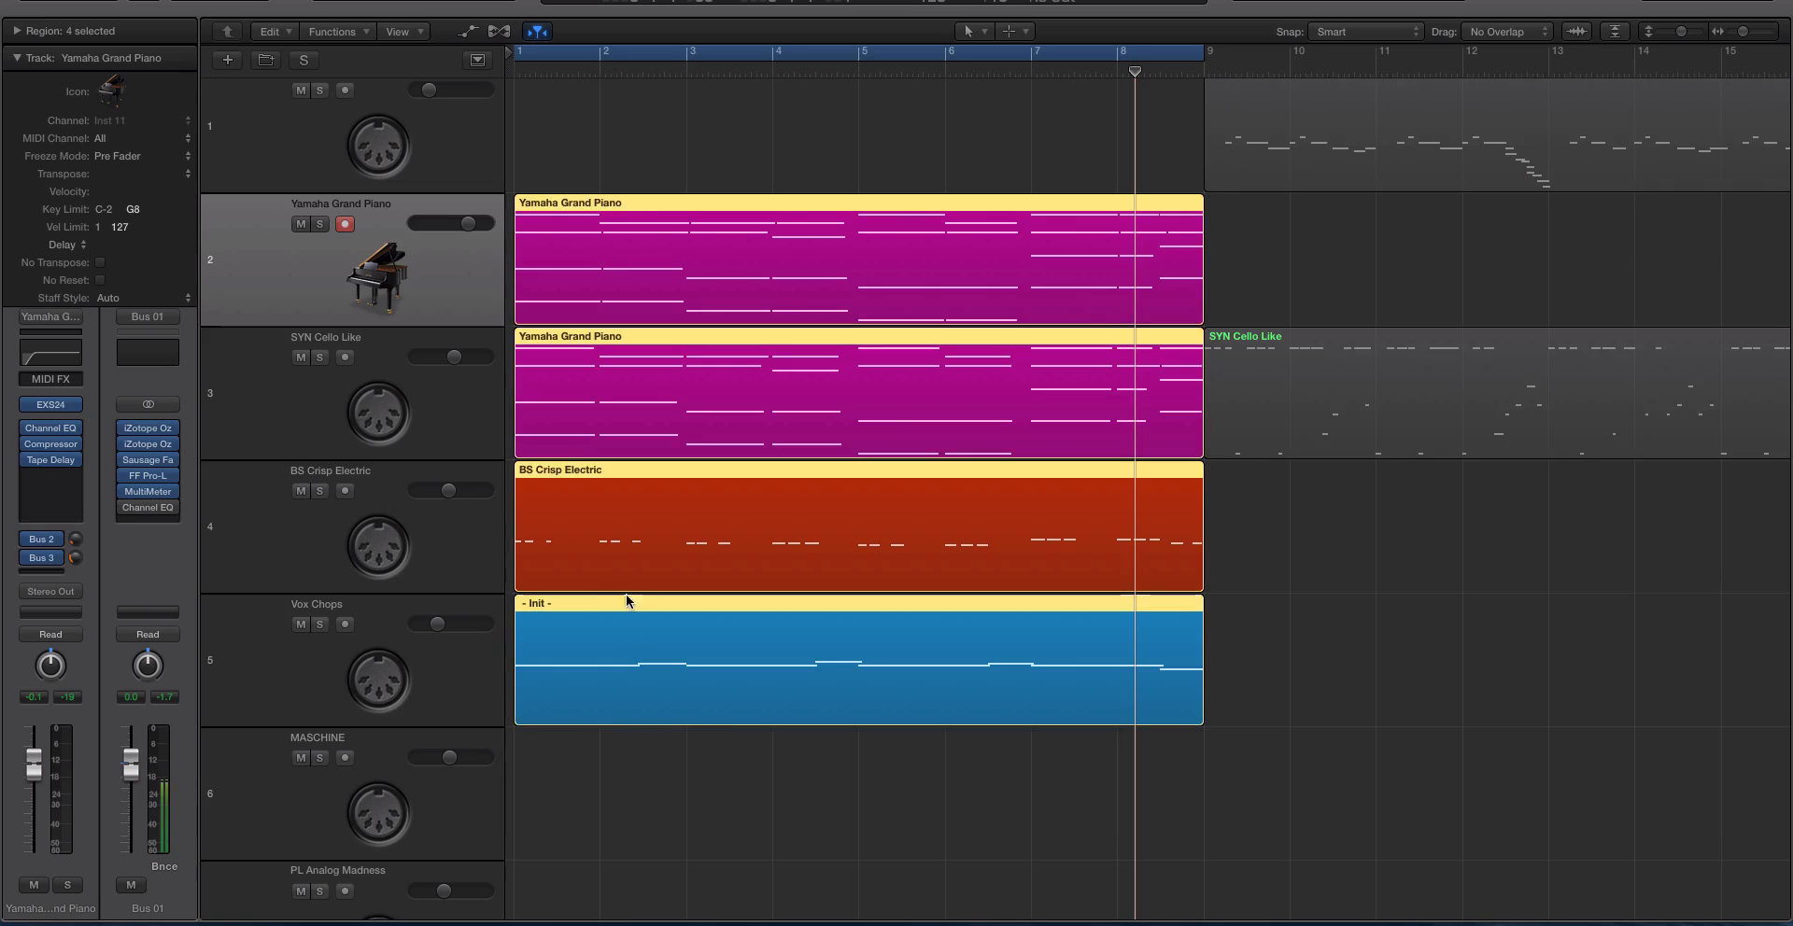
left_click(450, 799)
key("ctrl+s")
key("ctrl+s")
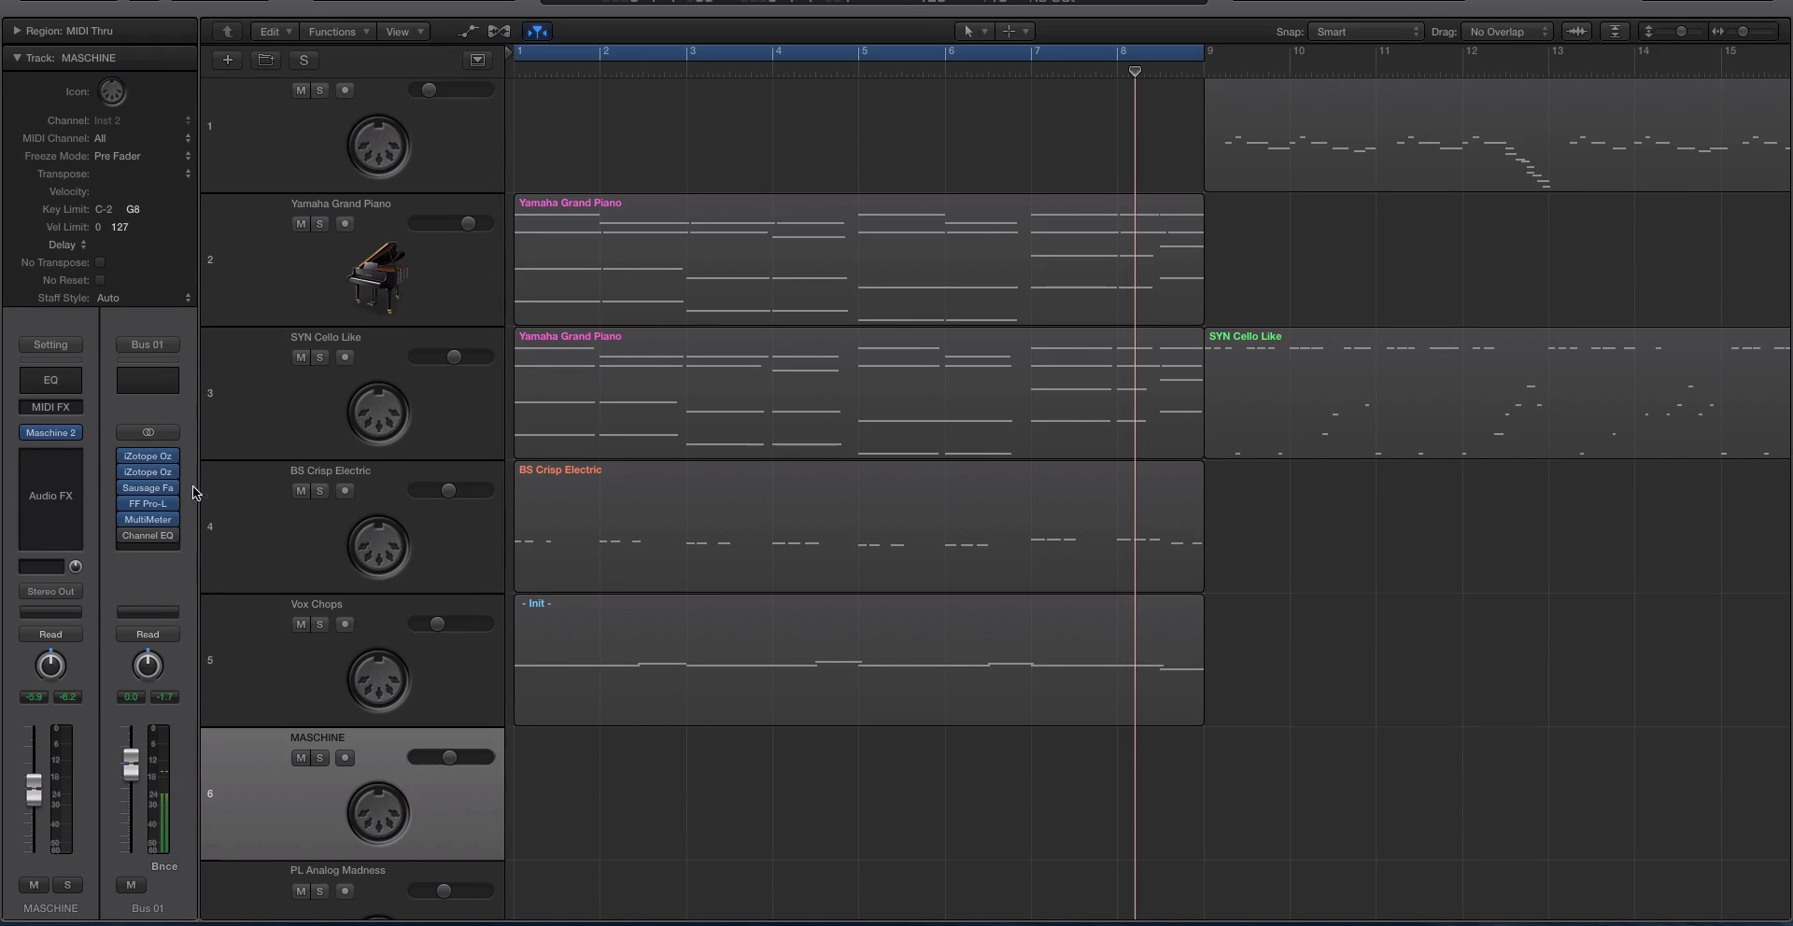
Open the Vintage EQ on Bus 01, record-enable the MASCHINE track, and toggle the EQ's bypass during playback to compare the sound.
left_click(147, 472)
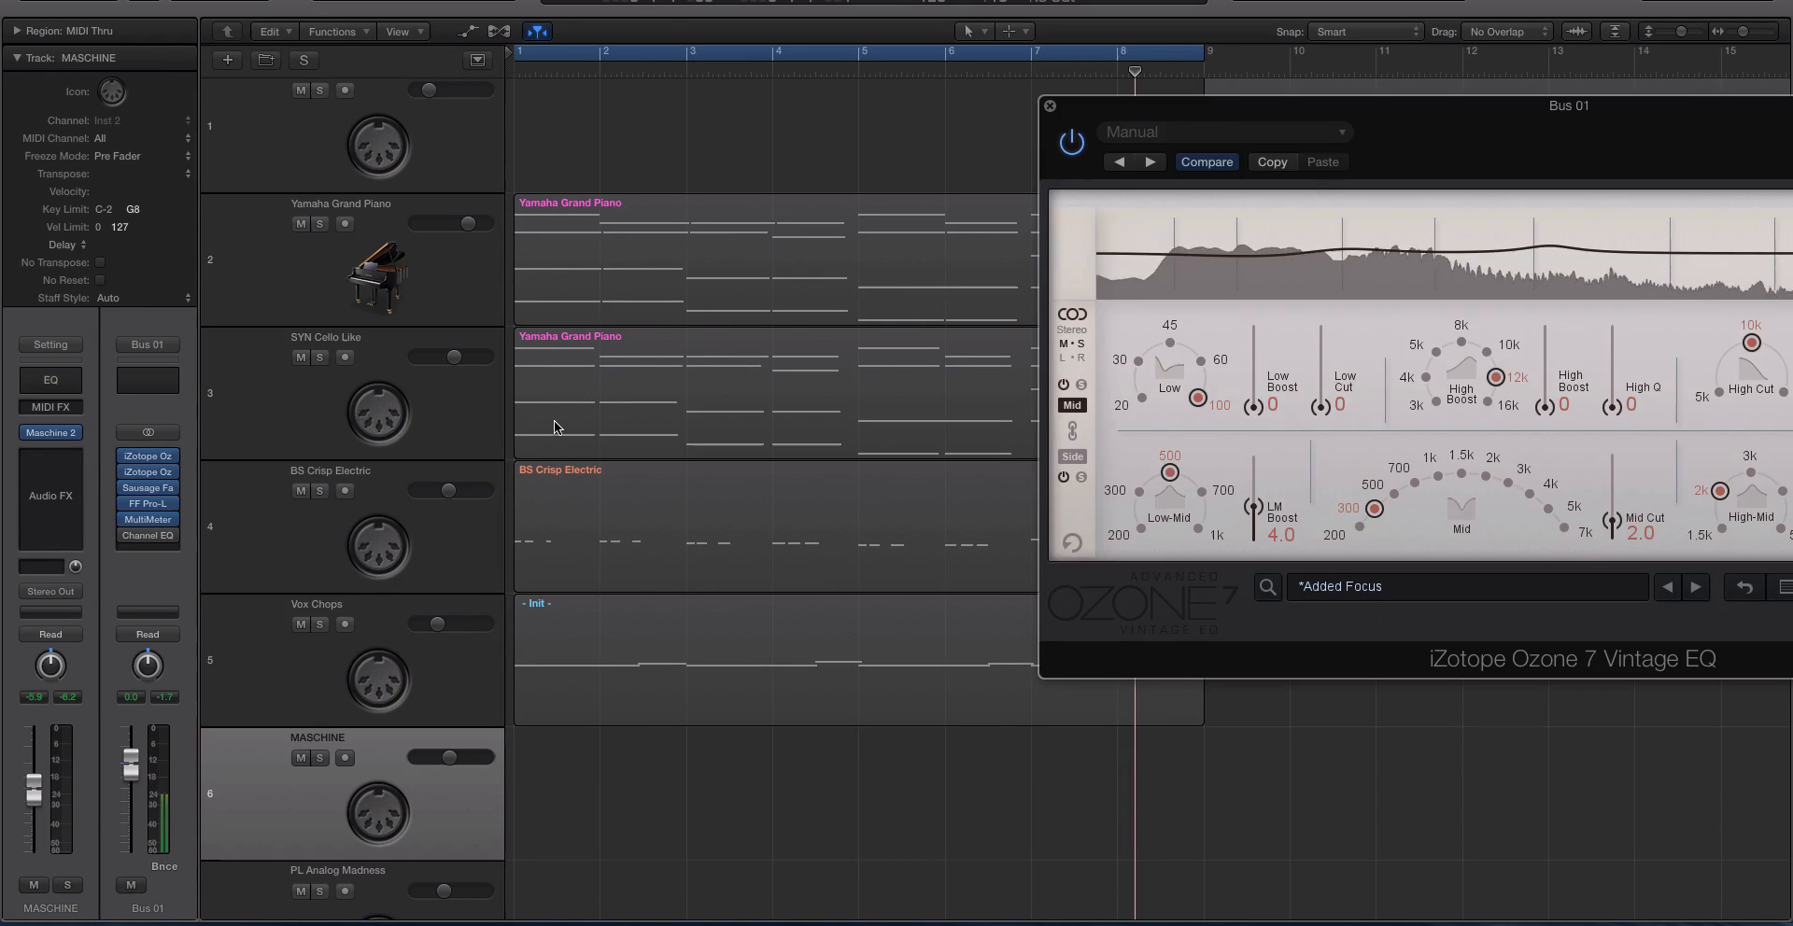
key("r")
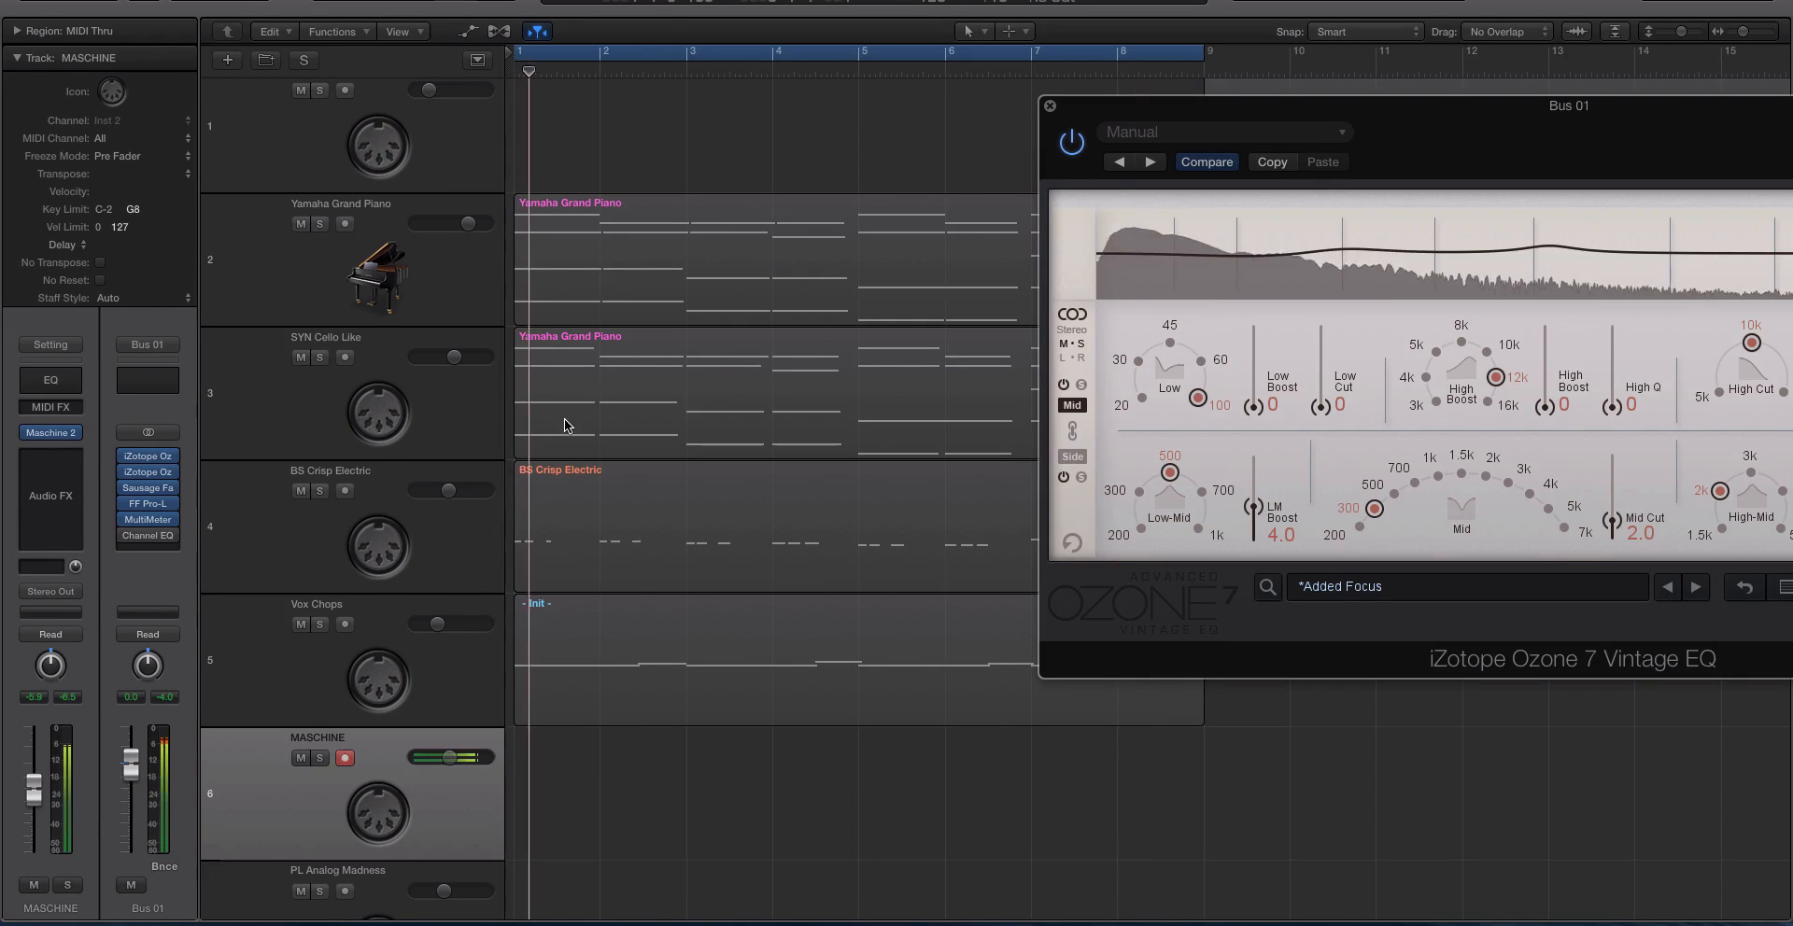
left_click(1070, 144)
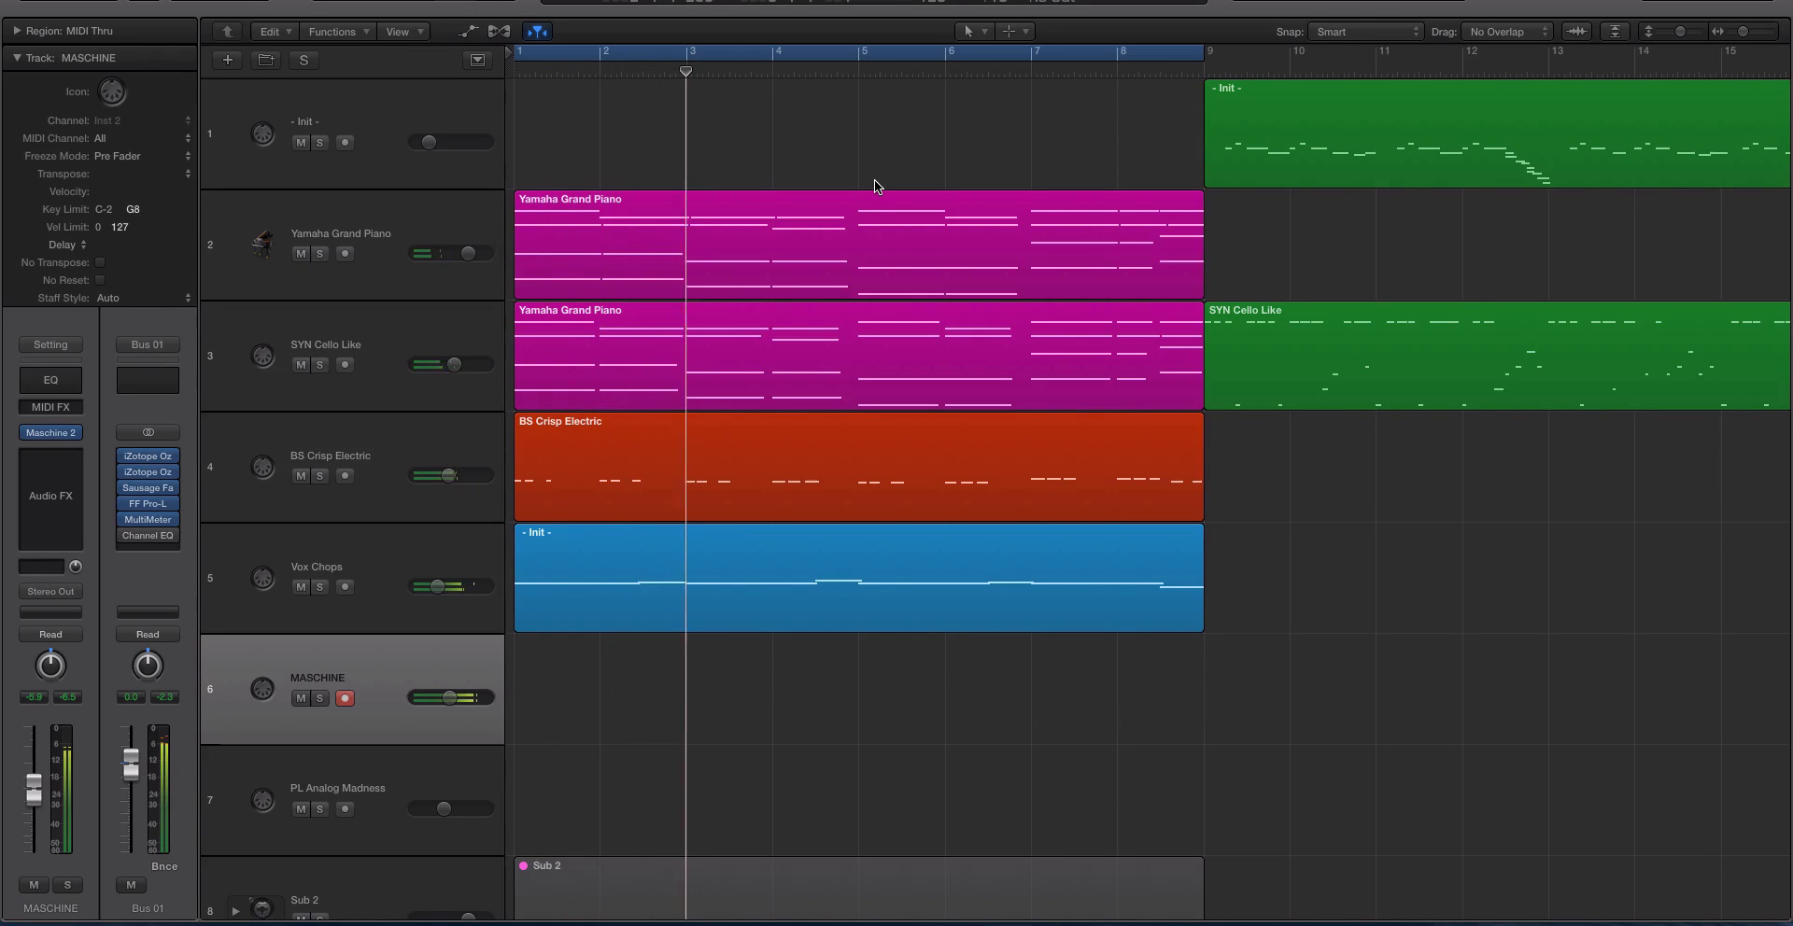
Select the Yamaha Grand Piano track, reopen the Bus 01 Vintage EQ without its preset manager, and move it fully into view.
left_click(415, 232)
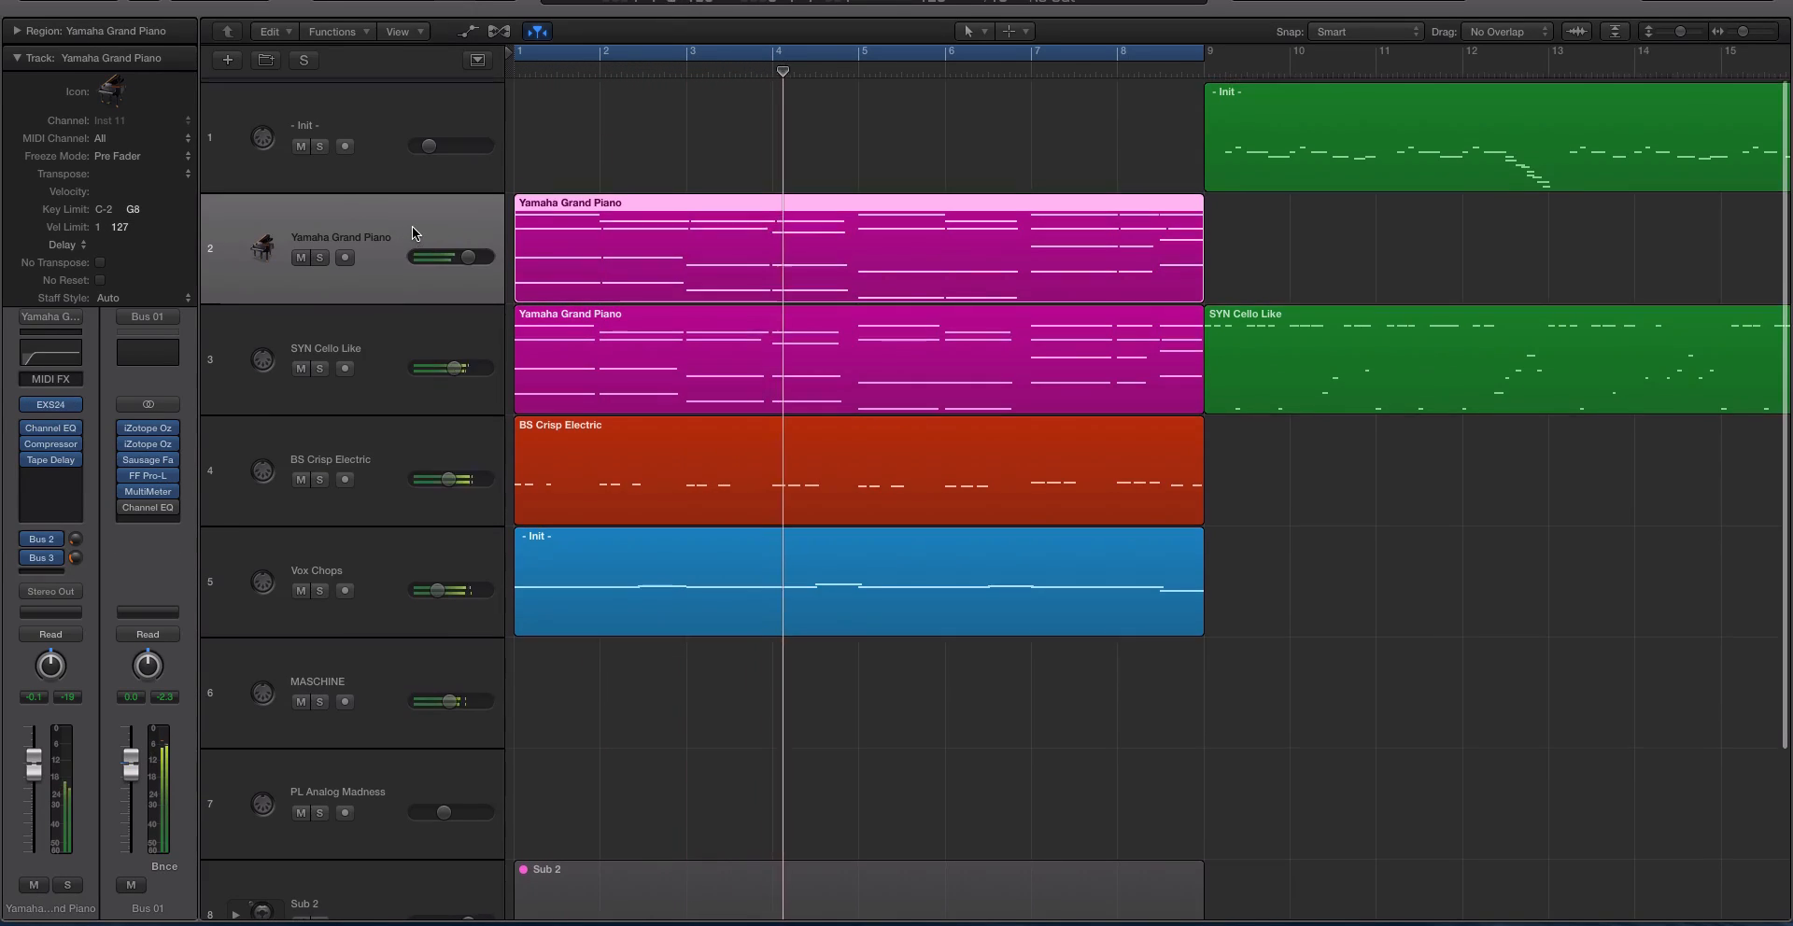
scroll(412, 228, "down", 1)
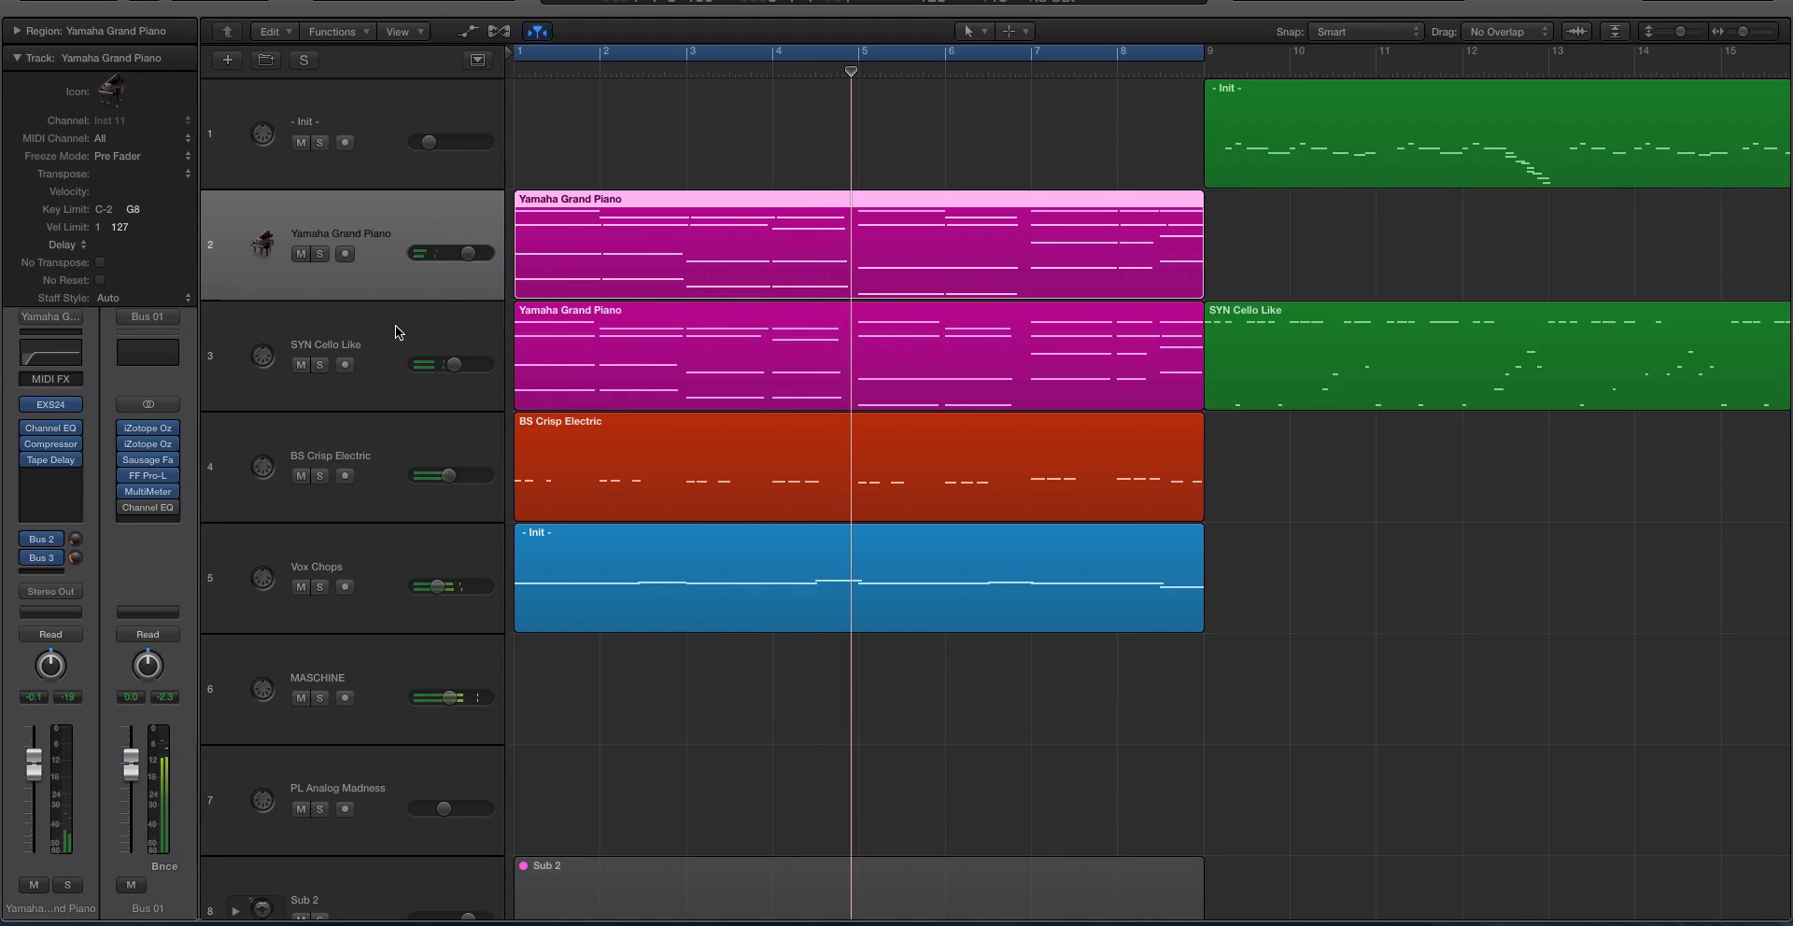
left_click(147, 427)
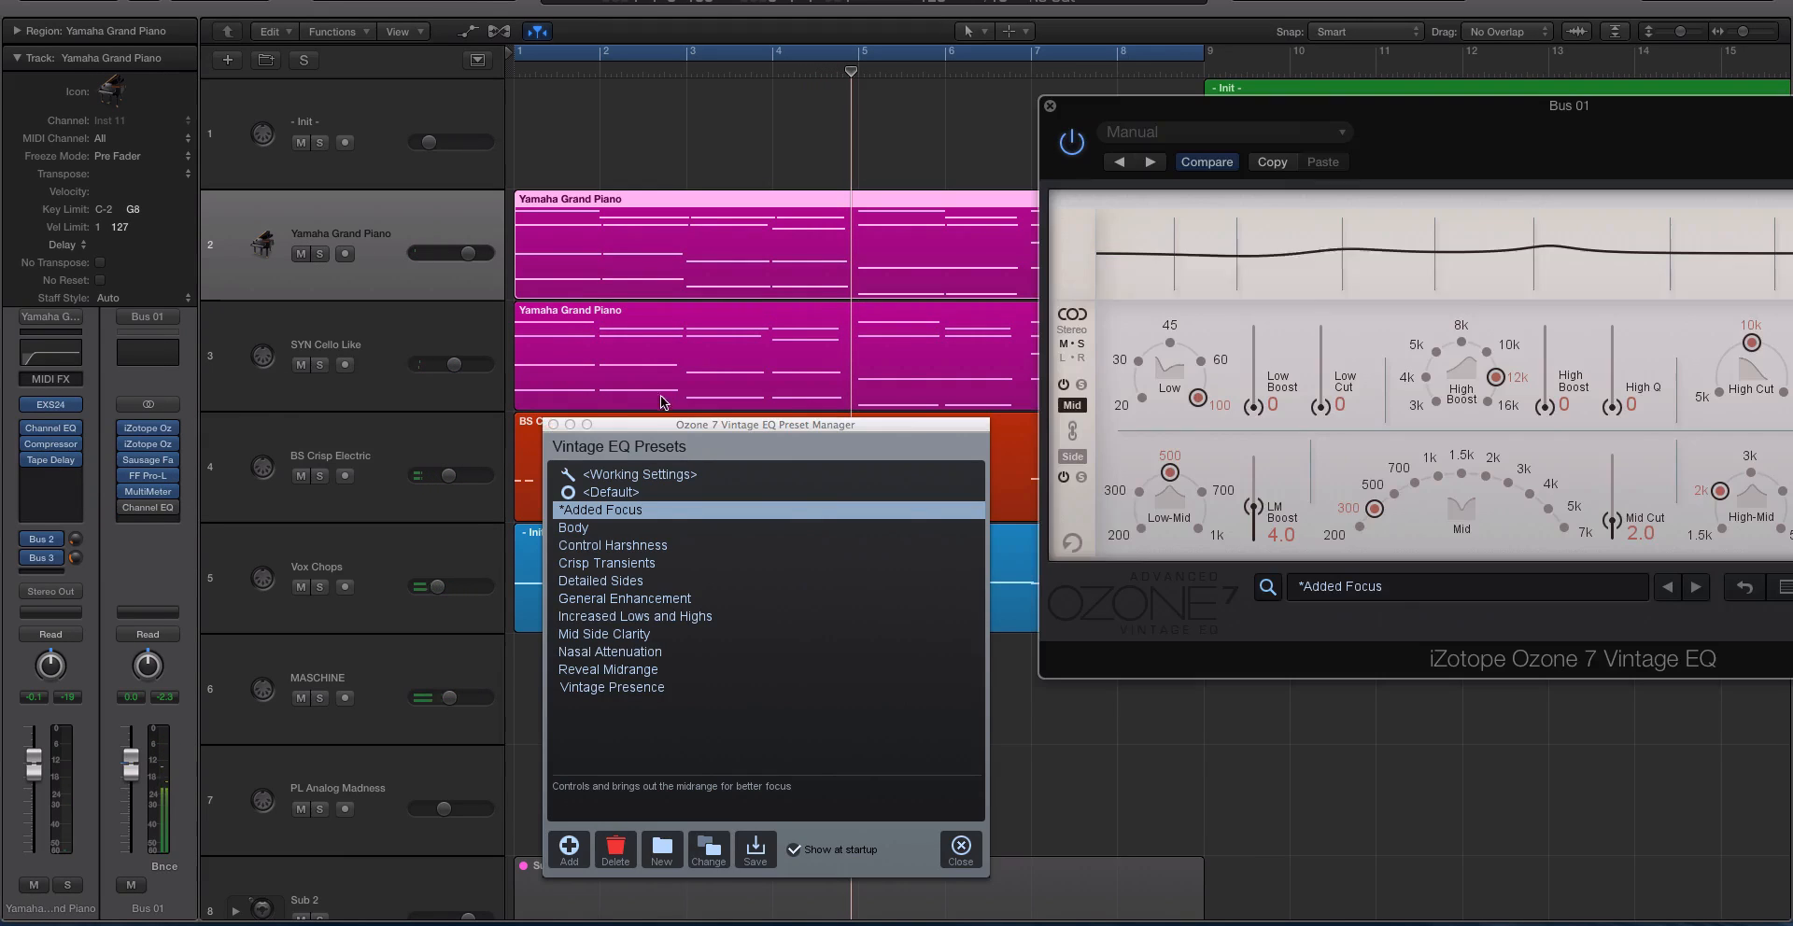
left_click(553, 425)
left_click_drag(1167, 101, 689, 124)
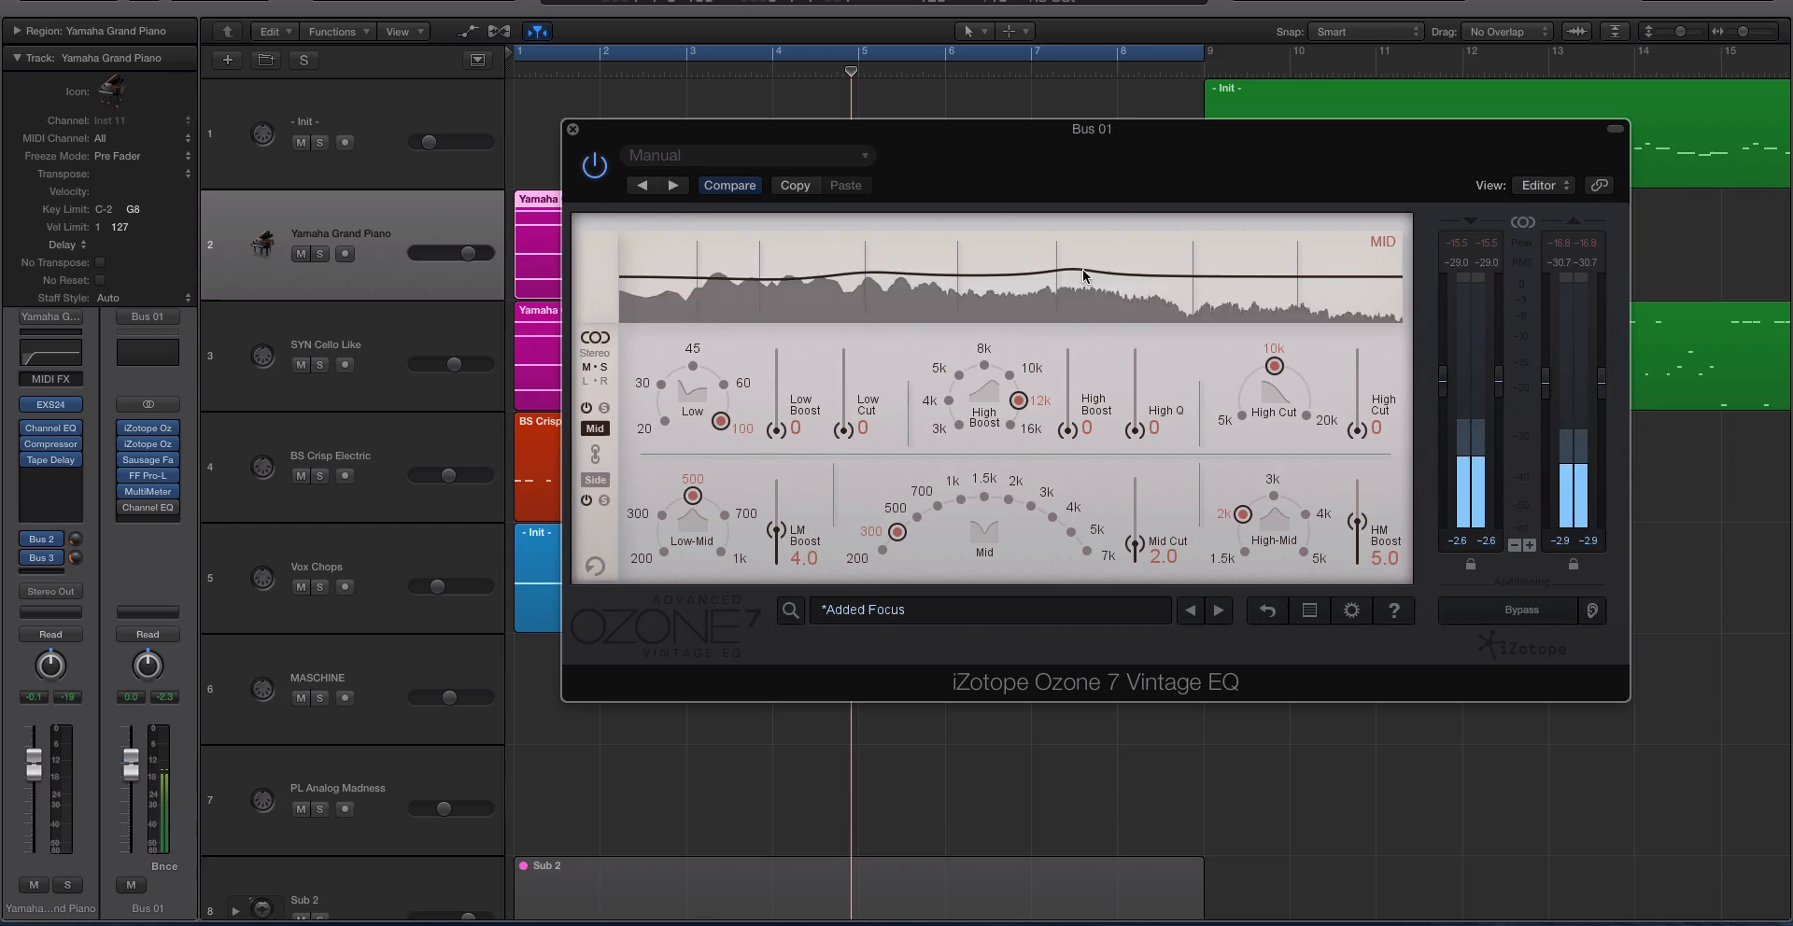
Check the Channel EQ settings on the Yamaha Grand Piano track, and close both EQ windows.
left_click(50, 433)
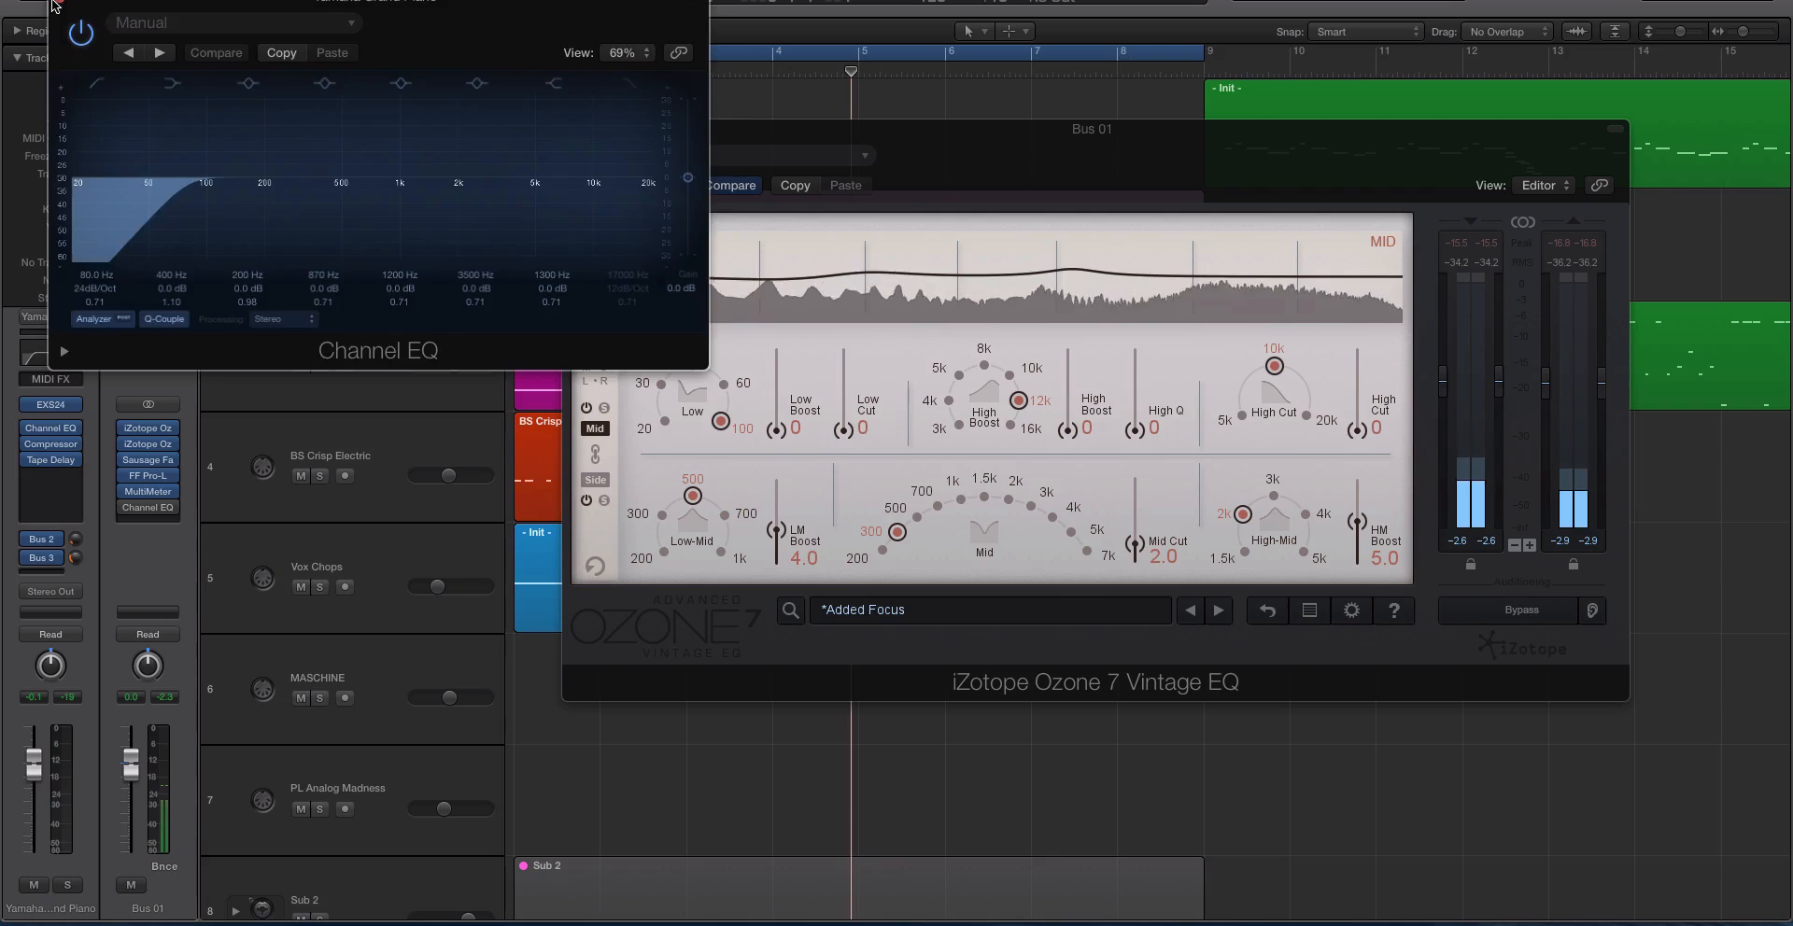
left_click(53, 5)
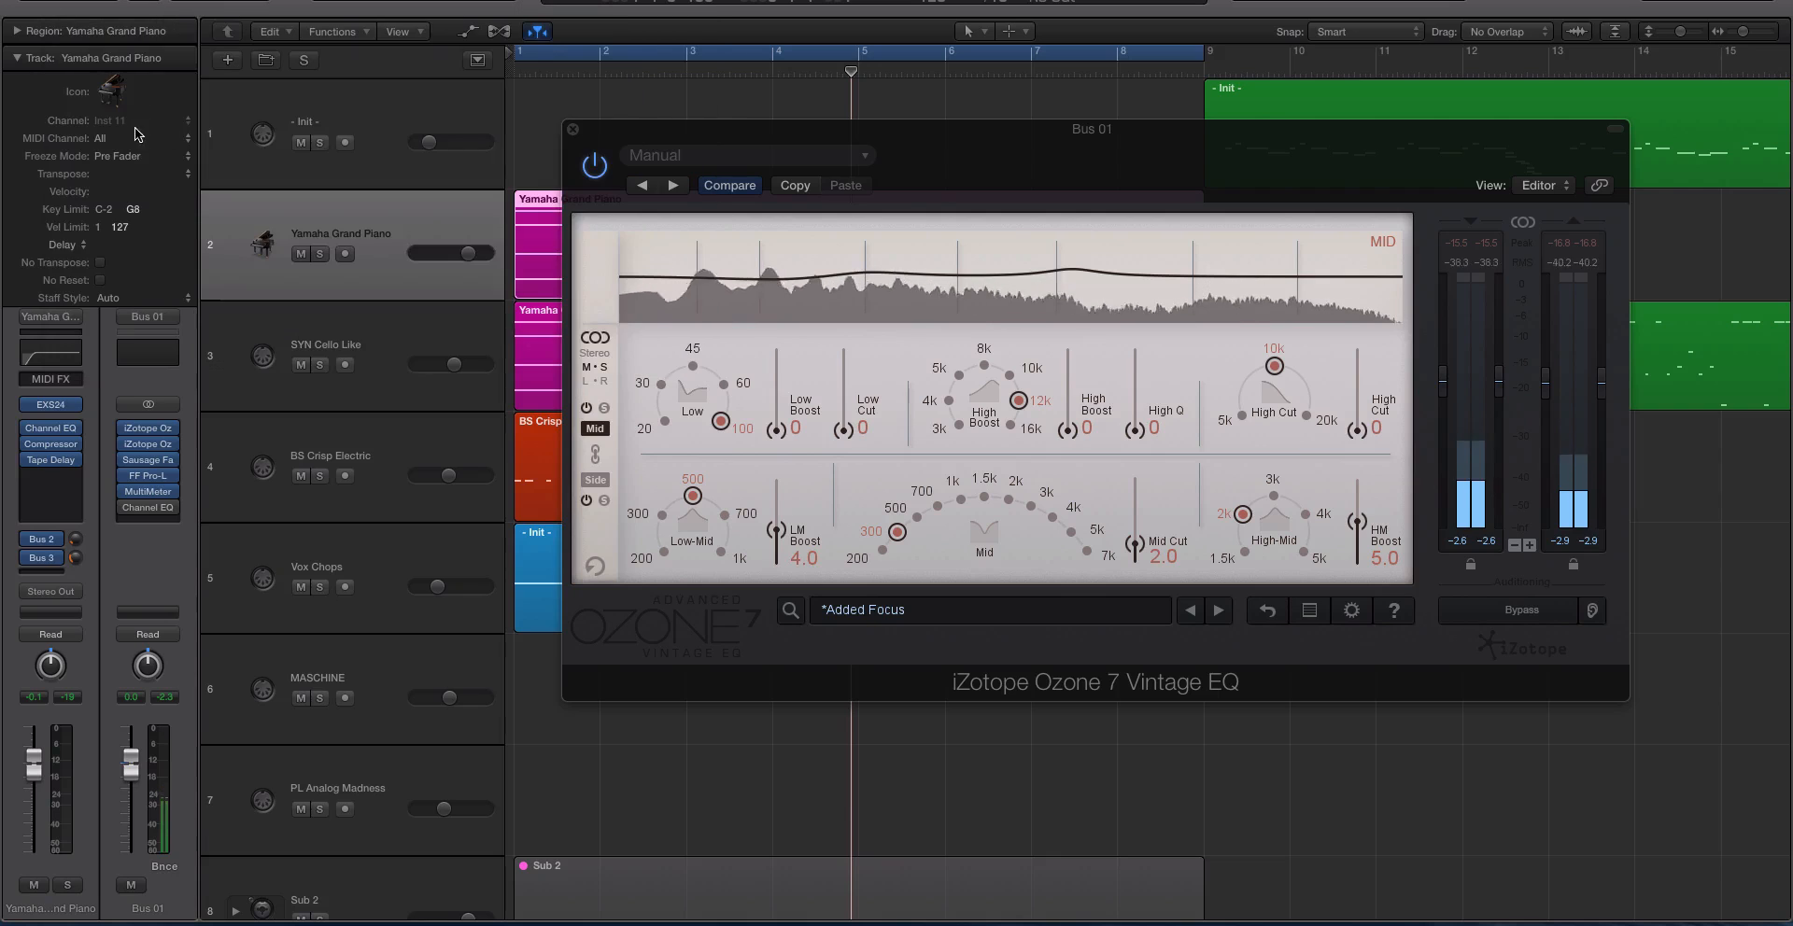
left_click(571, 130)
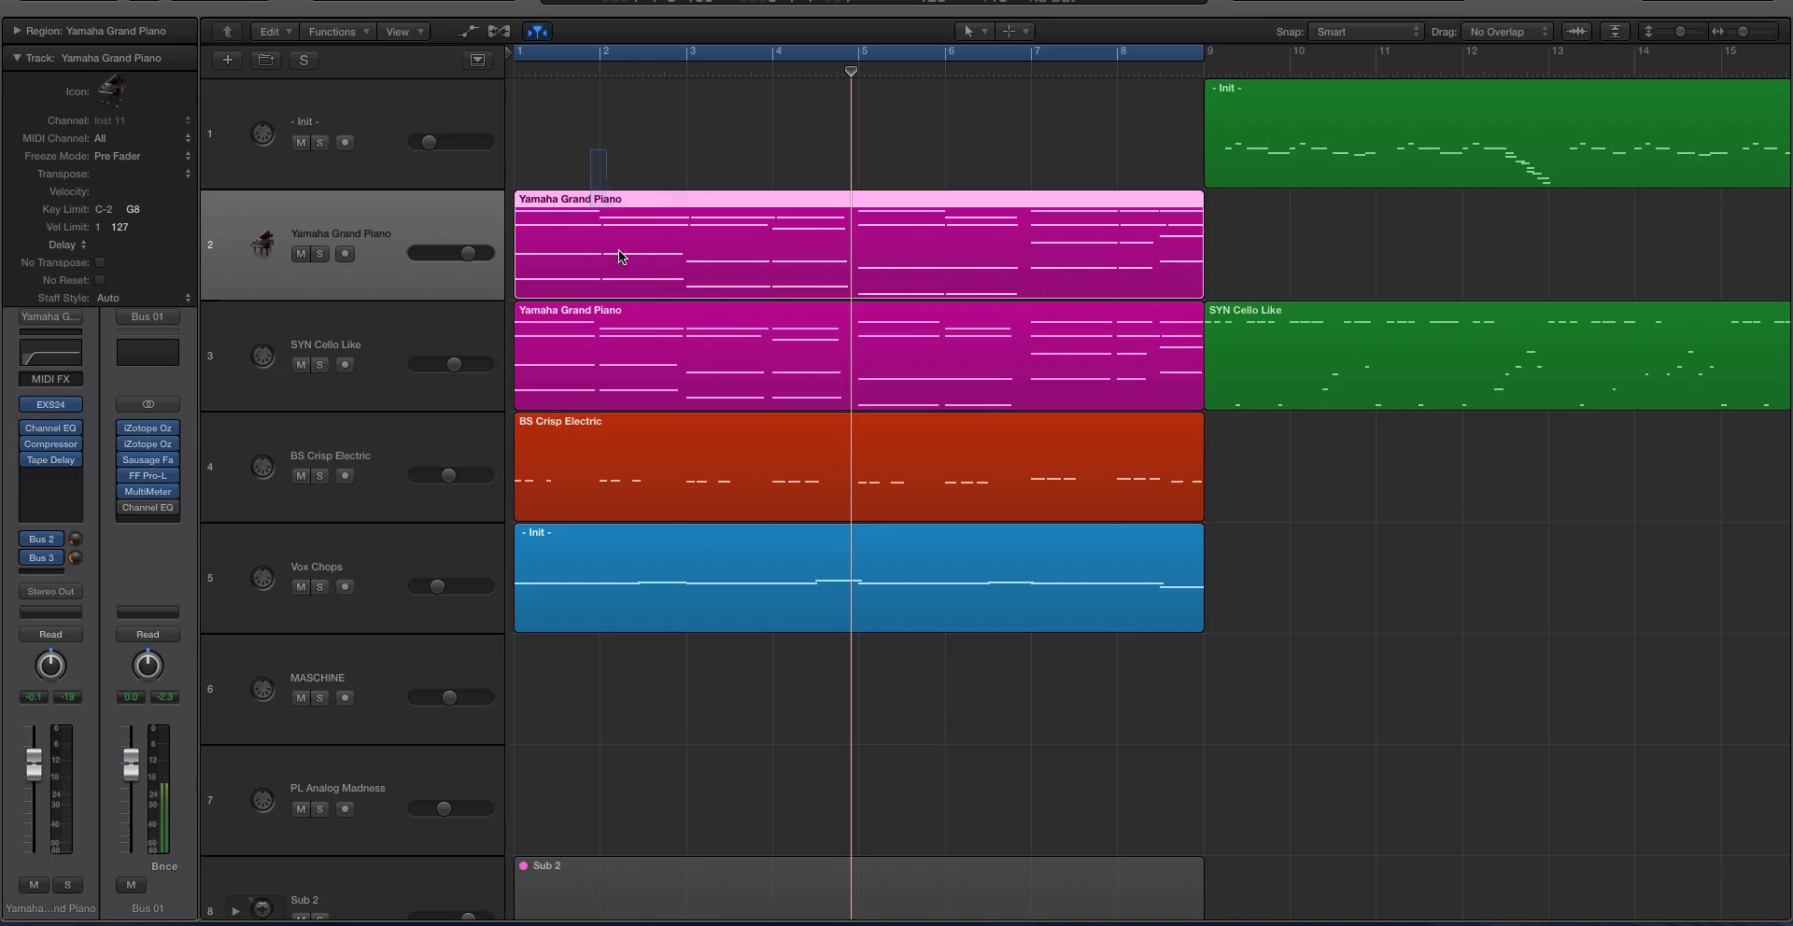
Select the four regions in bars 1 to 8 on the piano, cello, bass and Vox Chops tracks.
left_click_drag(618, 252, 732, 704)
left_click(795, 749)
left_click_drag(866, 789, 561, 178)
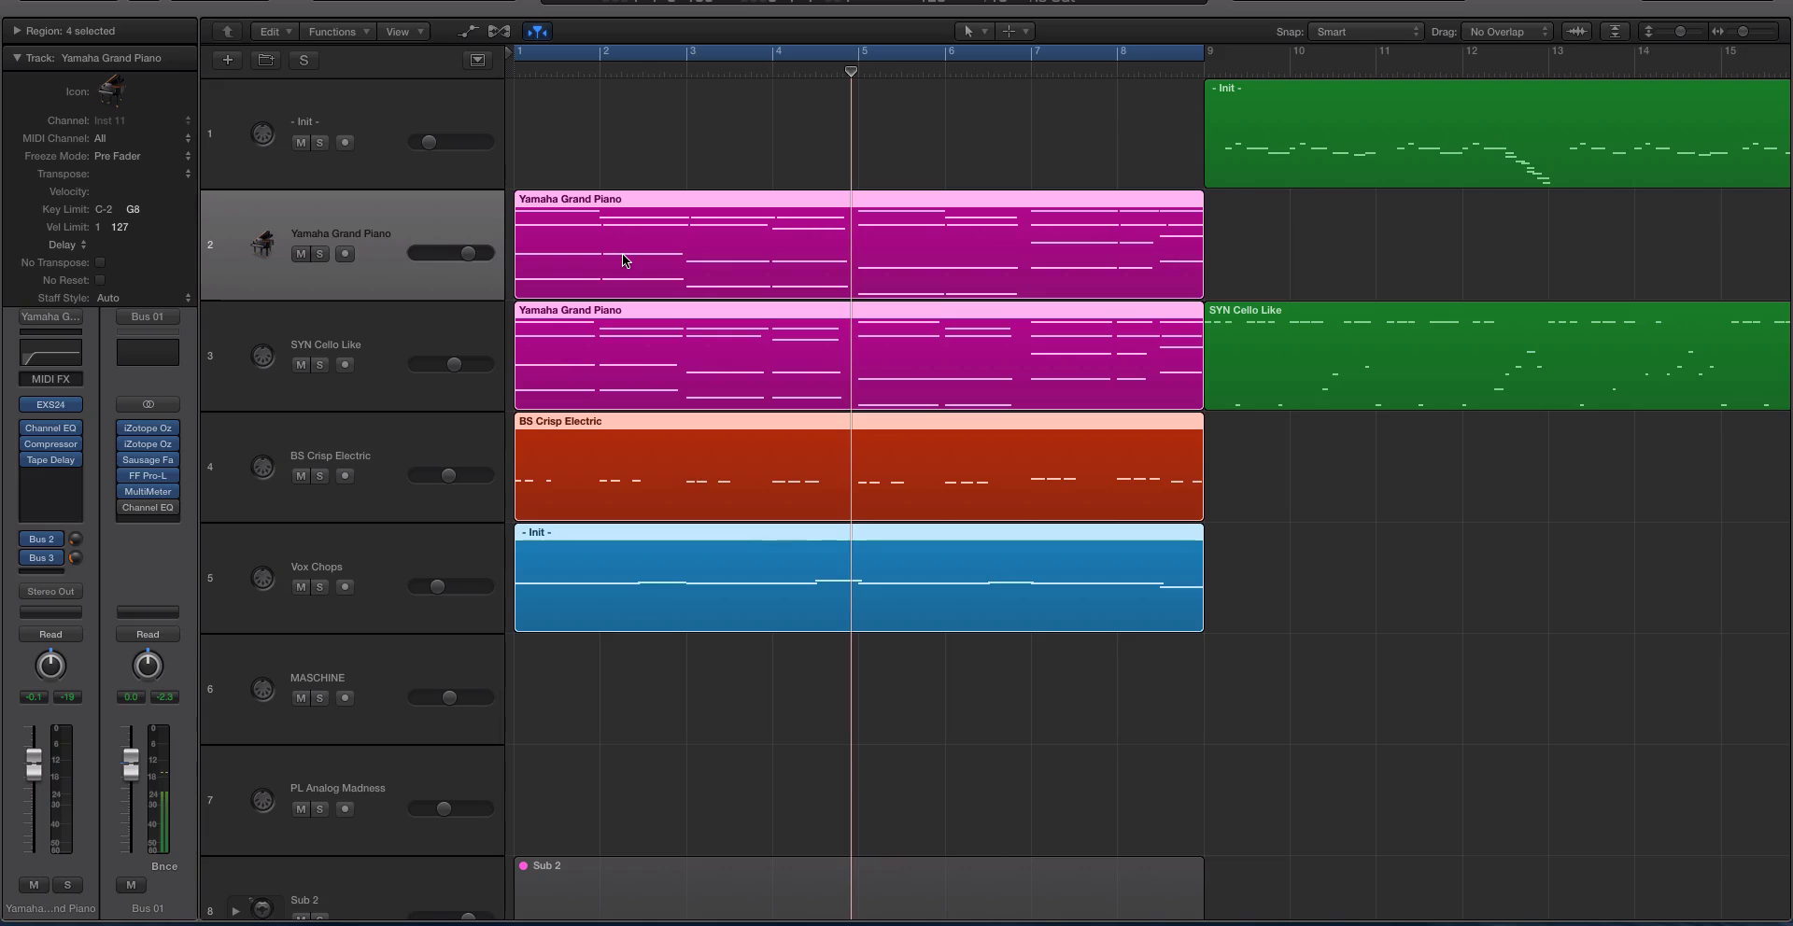
scroll(622, 255, "left", 2)
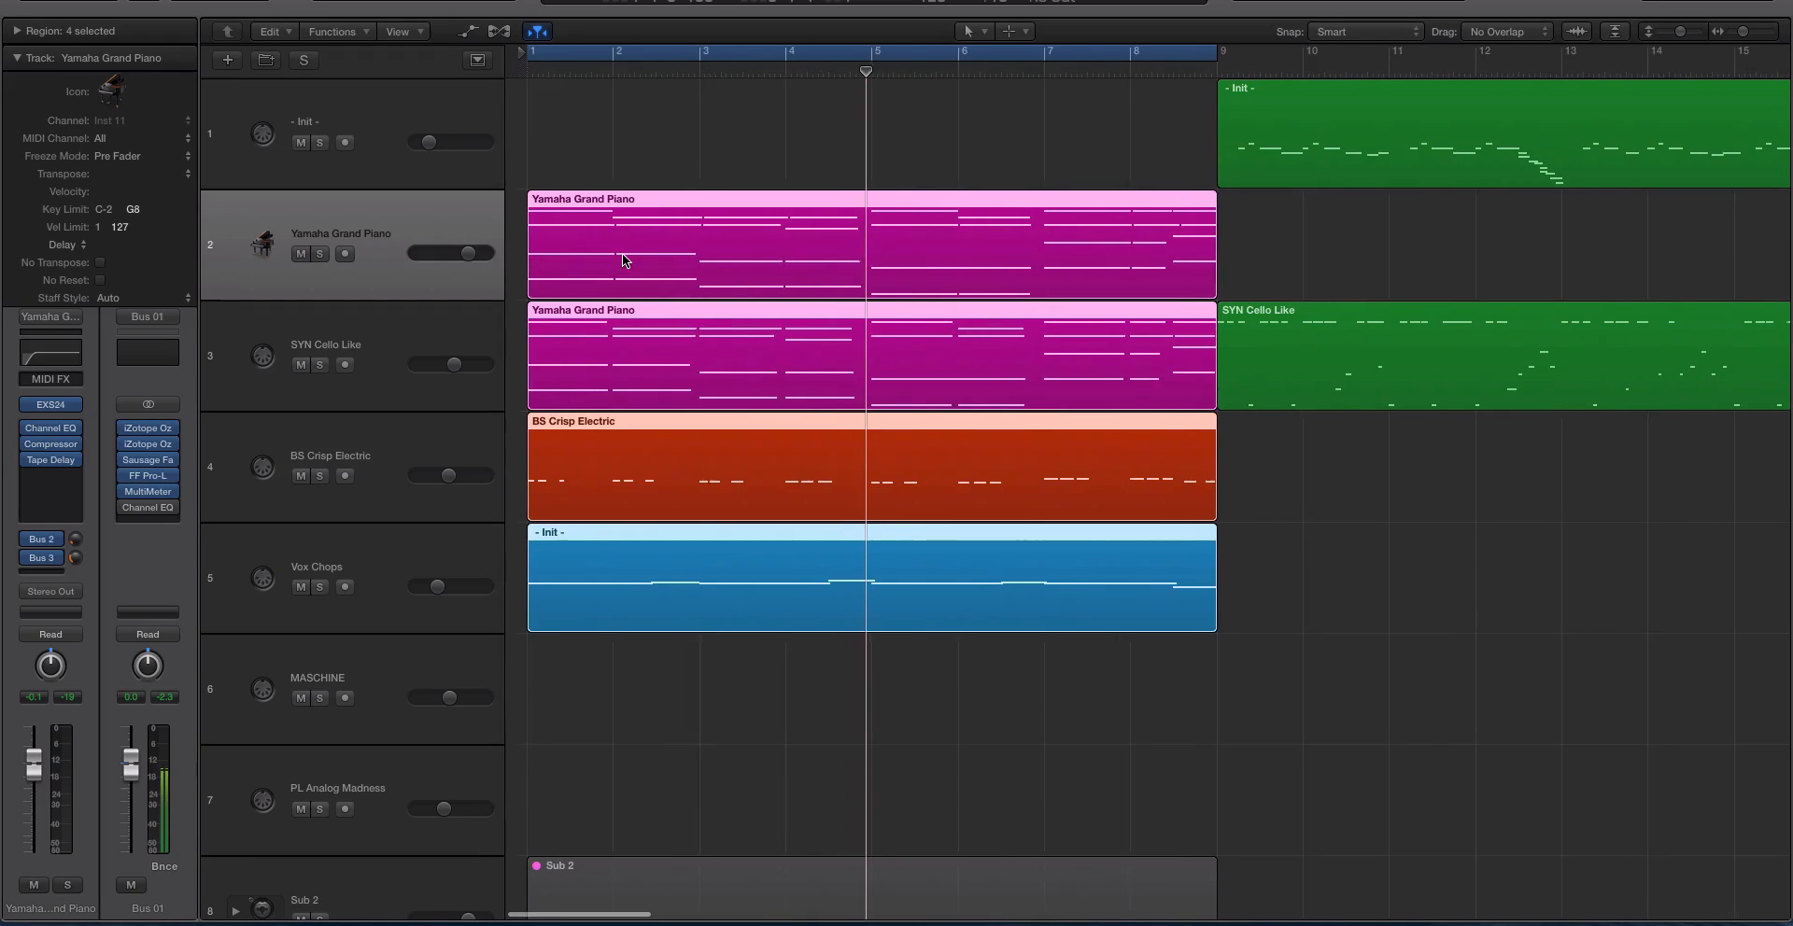
left_click_drag(575, 161, 817, 592)
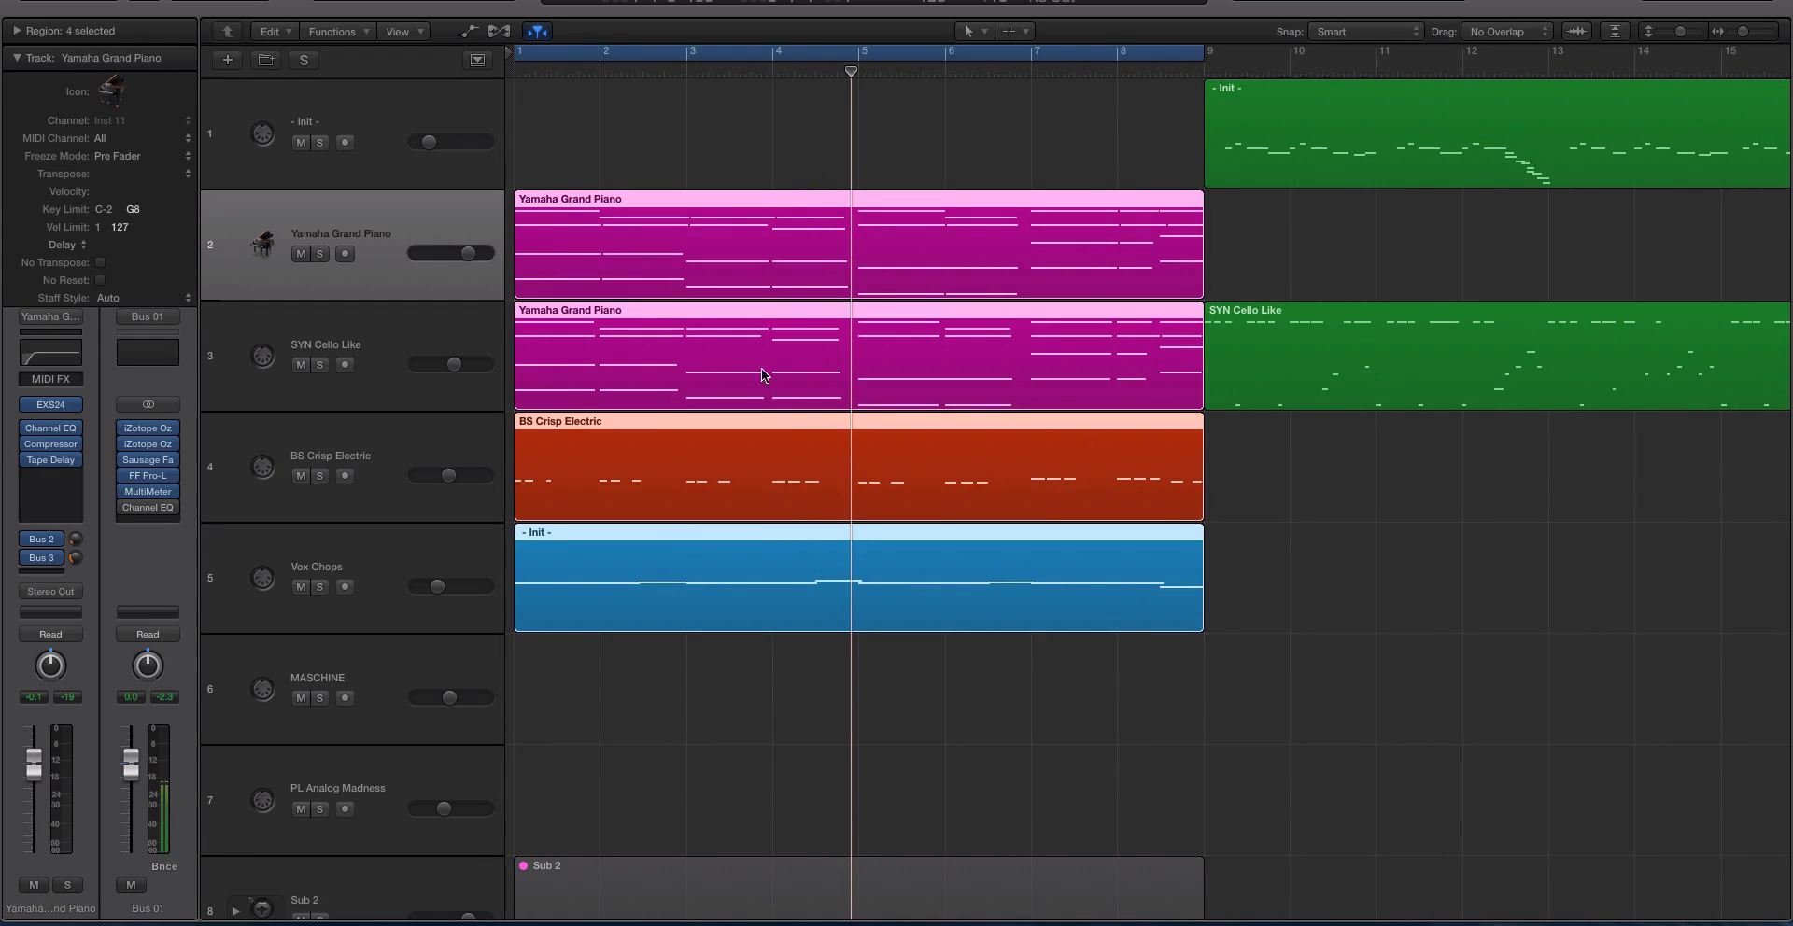
left_click_drag(672, 160, 939, 491)
left_click_drag(1110, 670, 511, 232)
Switch the Bus 01 channel format to mono and reselect the Yamaha Grand Piano track.
left_click(142, 402)
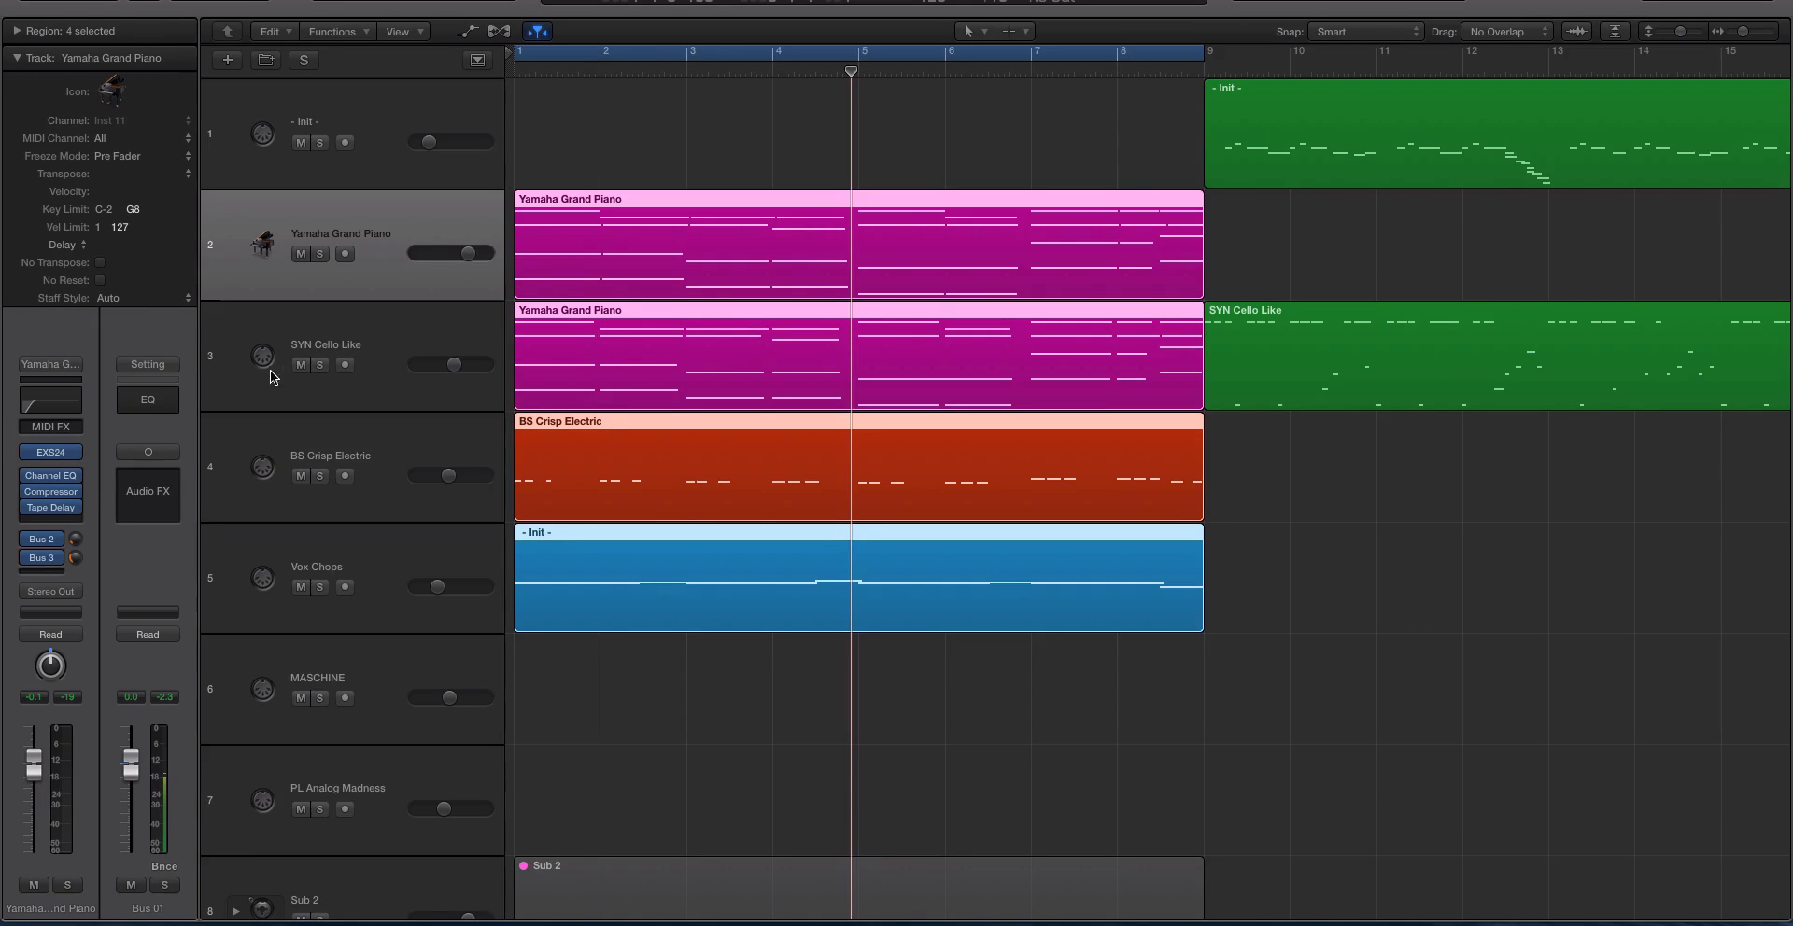
left_click(340, 357)
left_click(366, 205)
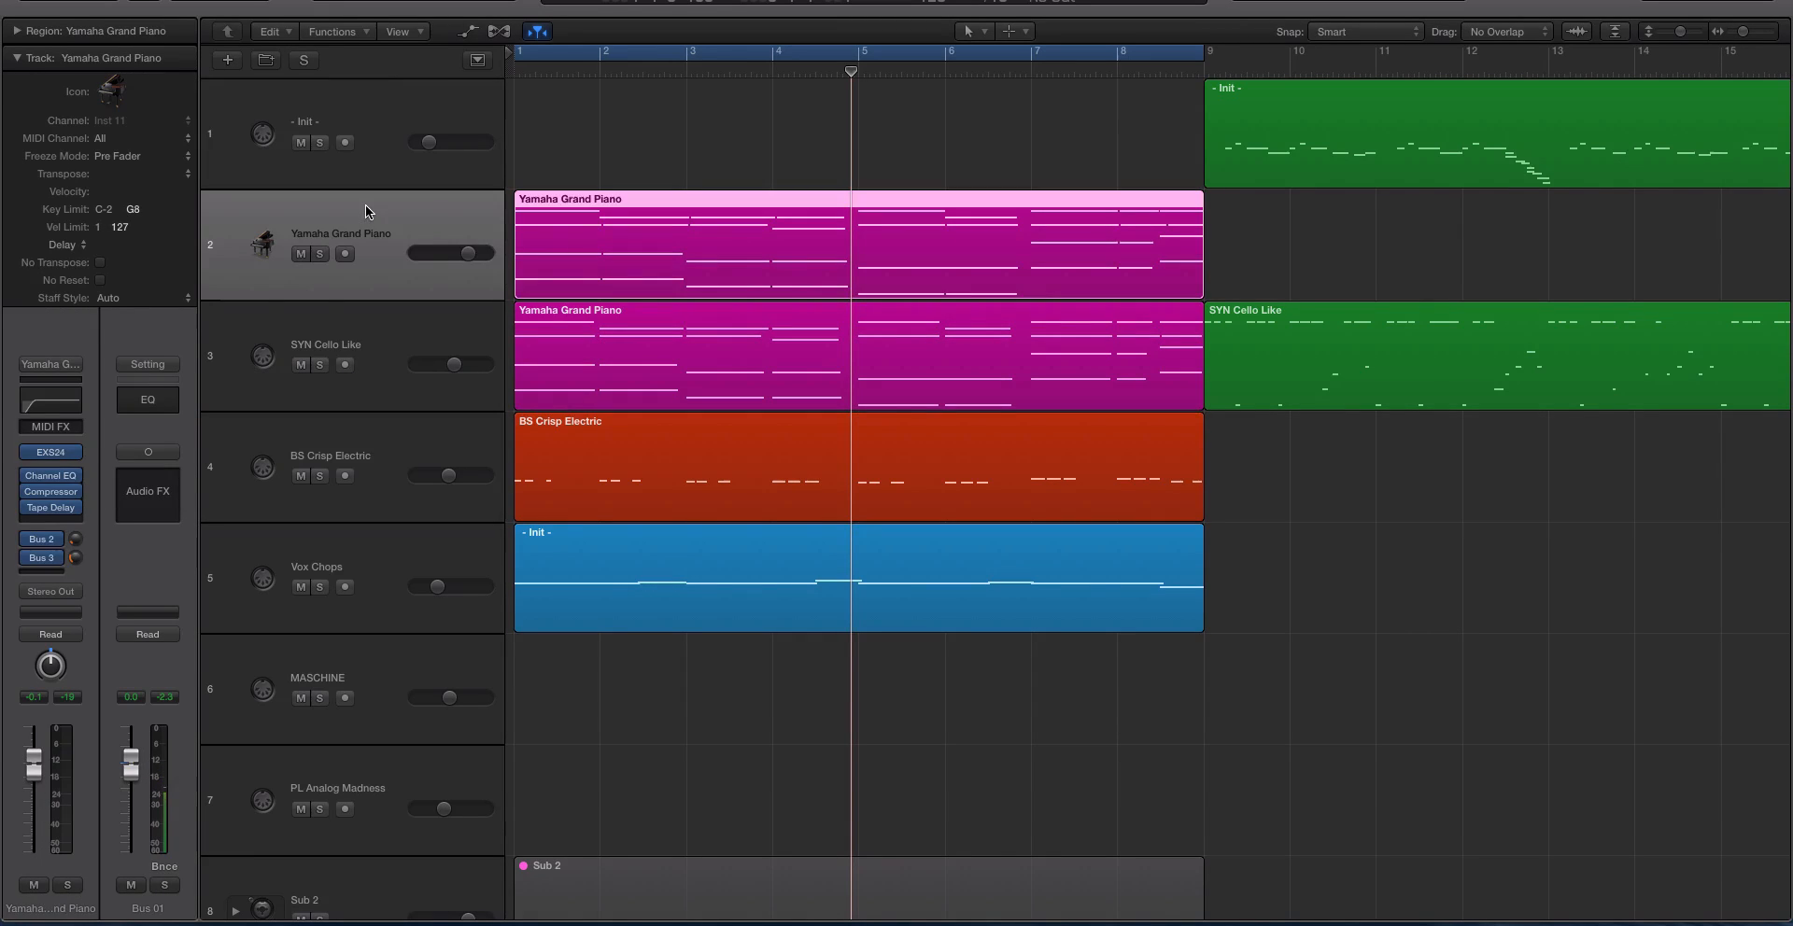
Select the - Init - track and look through the available editing commands without applying one.
left_click(368, 123)
left_click(198, 1)
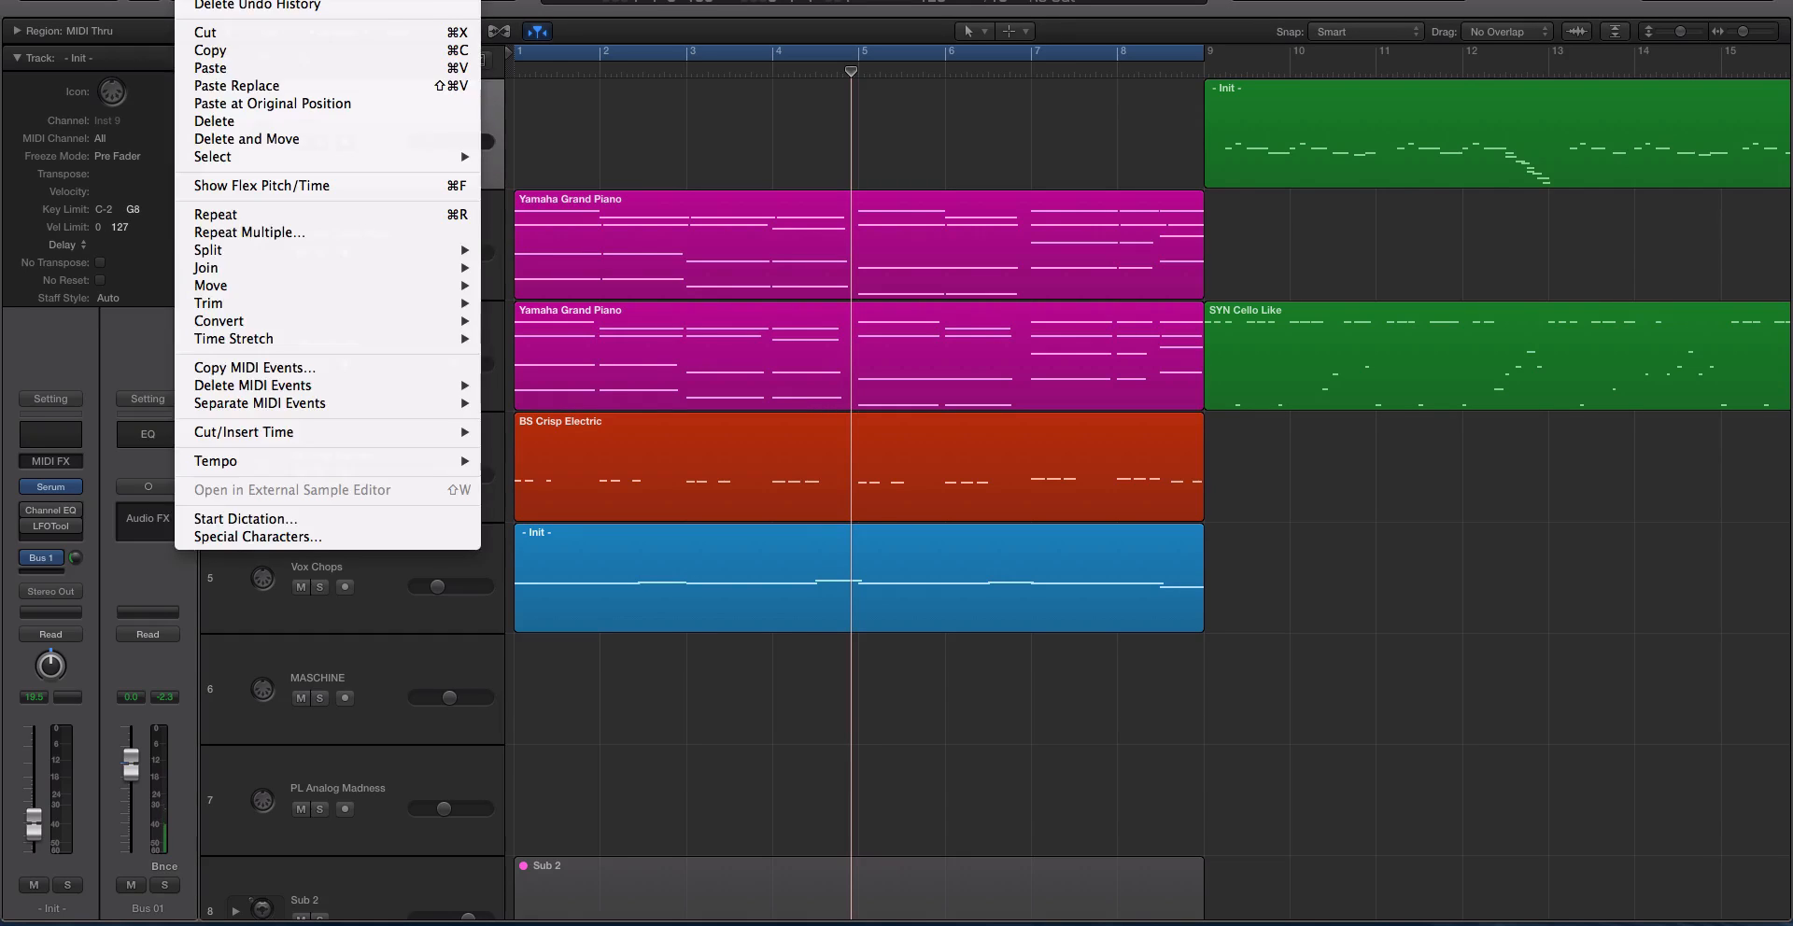
left_click(198, 1)
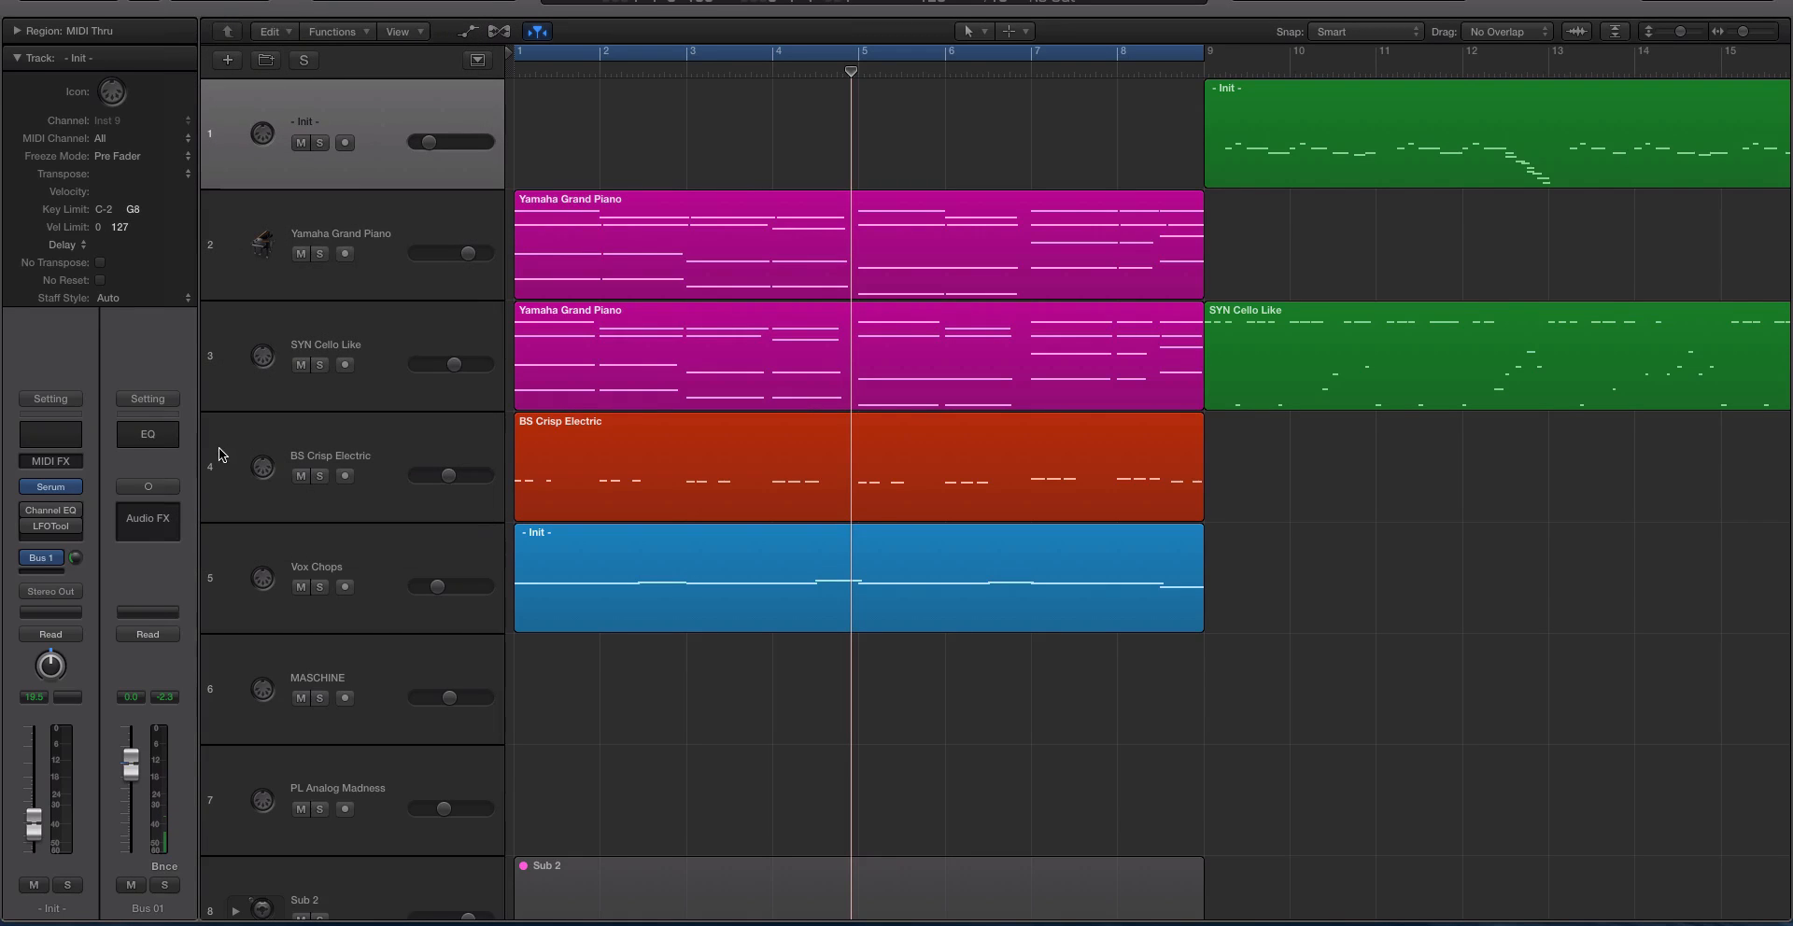
Select the SYN Cello Like track, then play the mix with FF Pro-L bypassed on Bus 01.
left_click(338, 238)
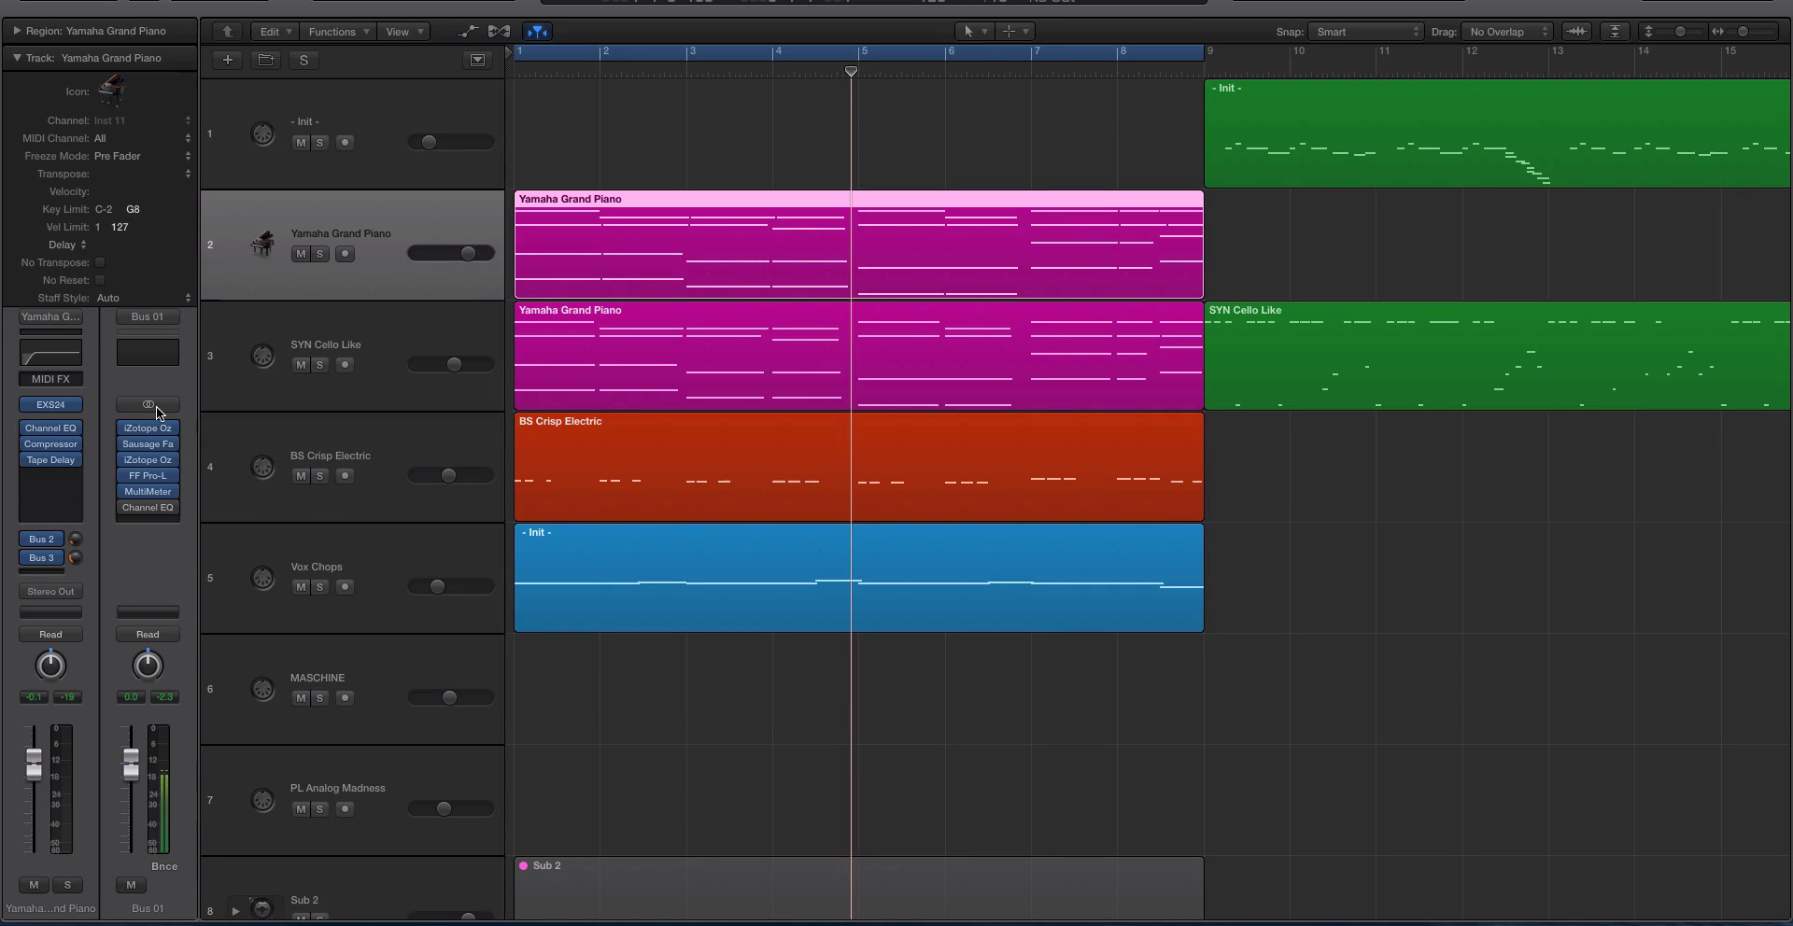
left_click(368, 334)
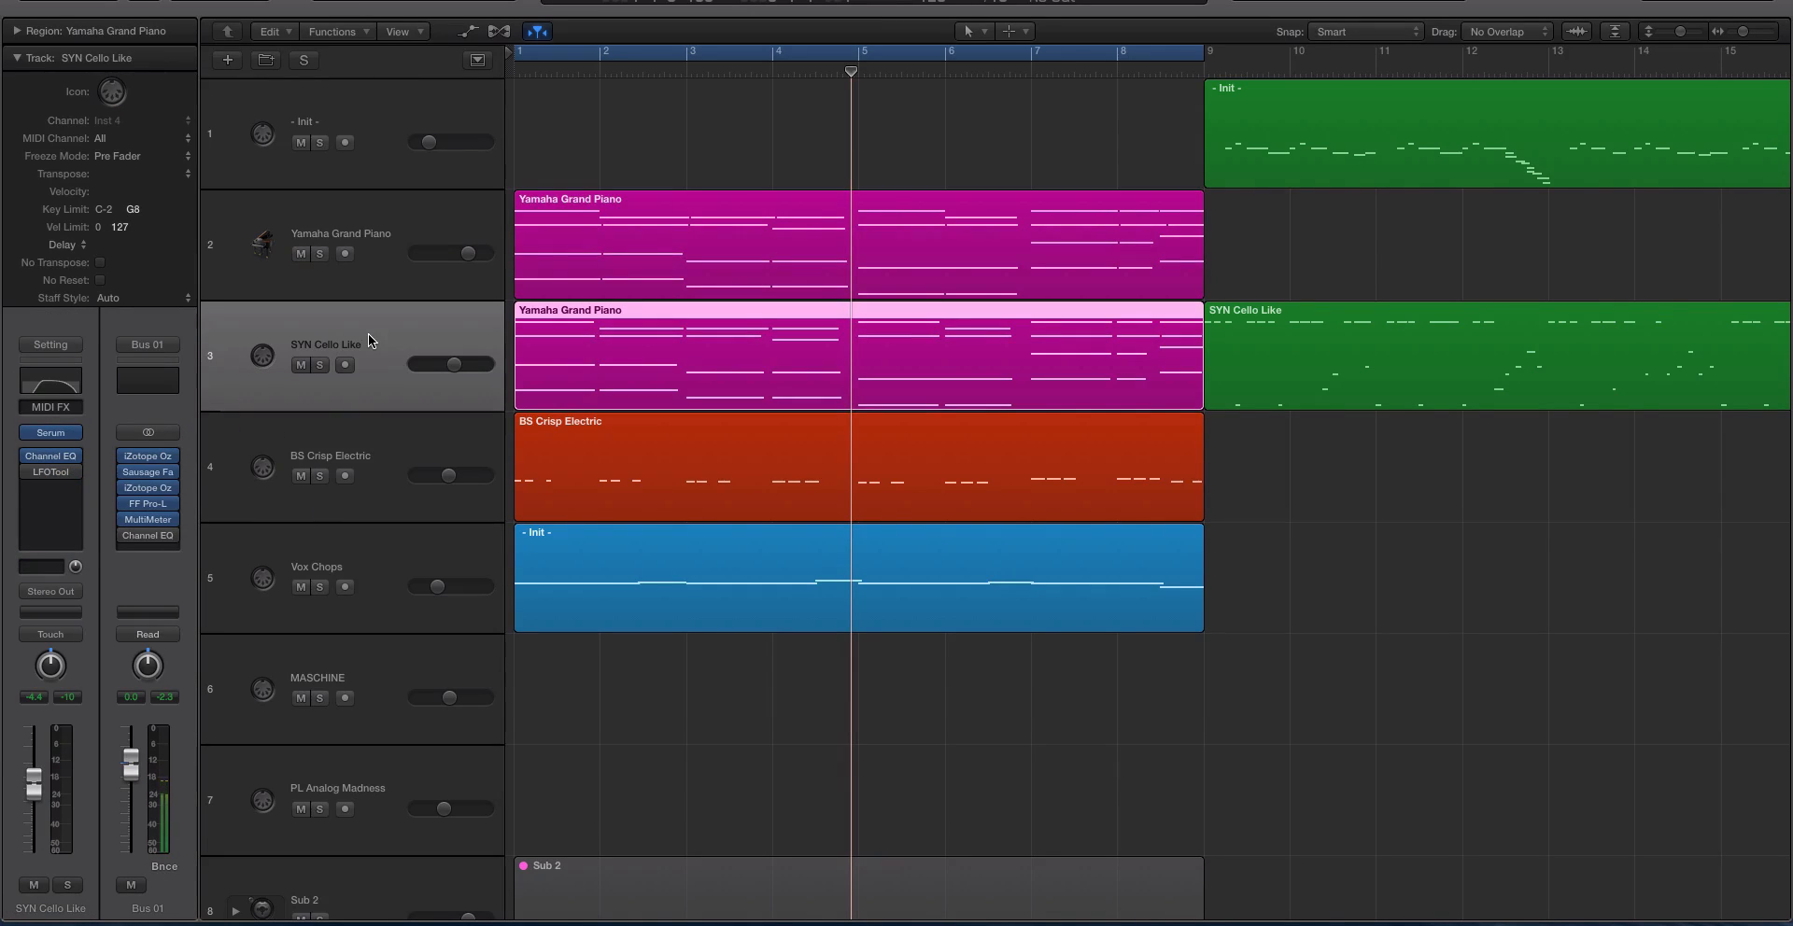
left_click(129, 507)
key("space")
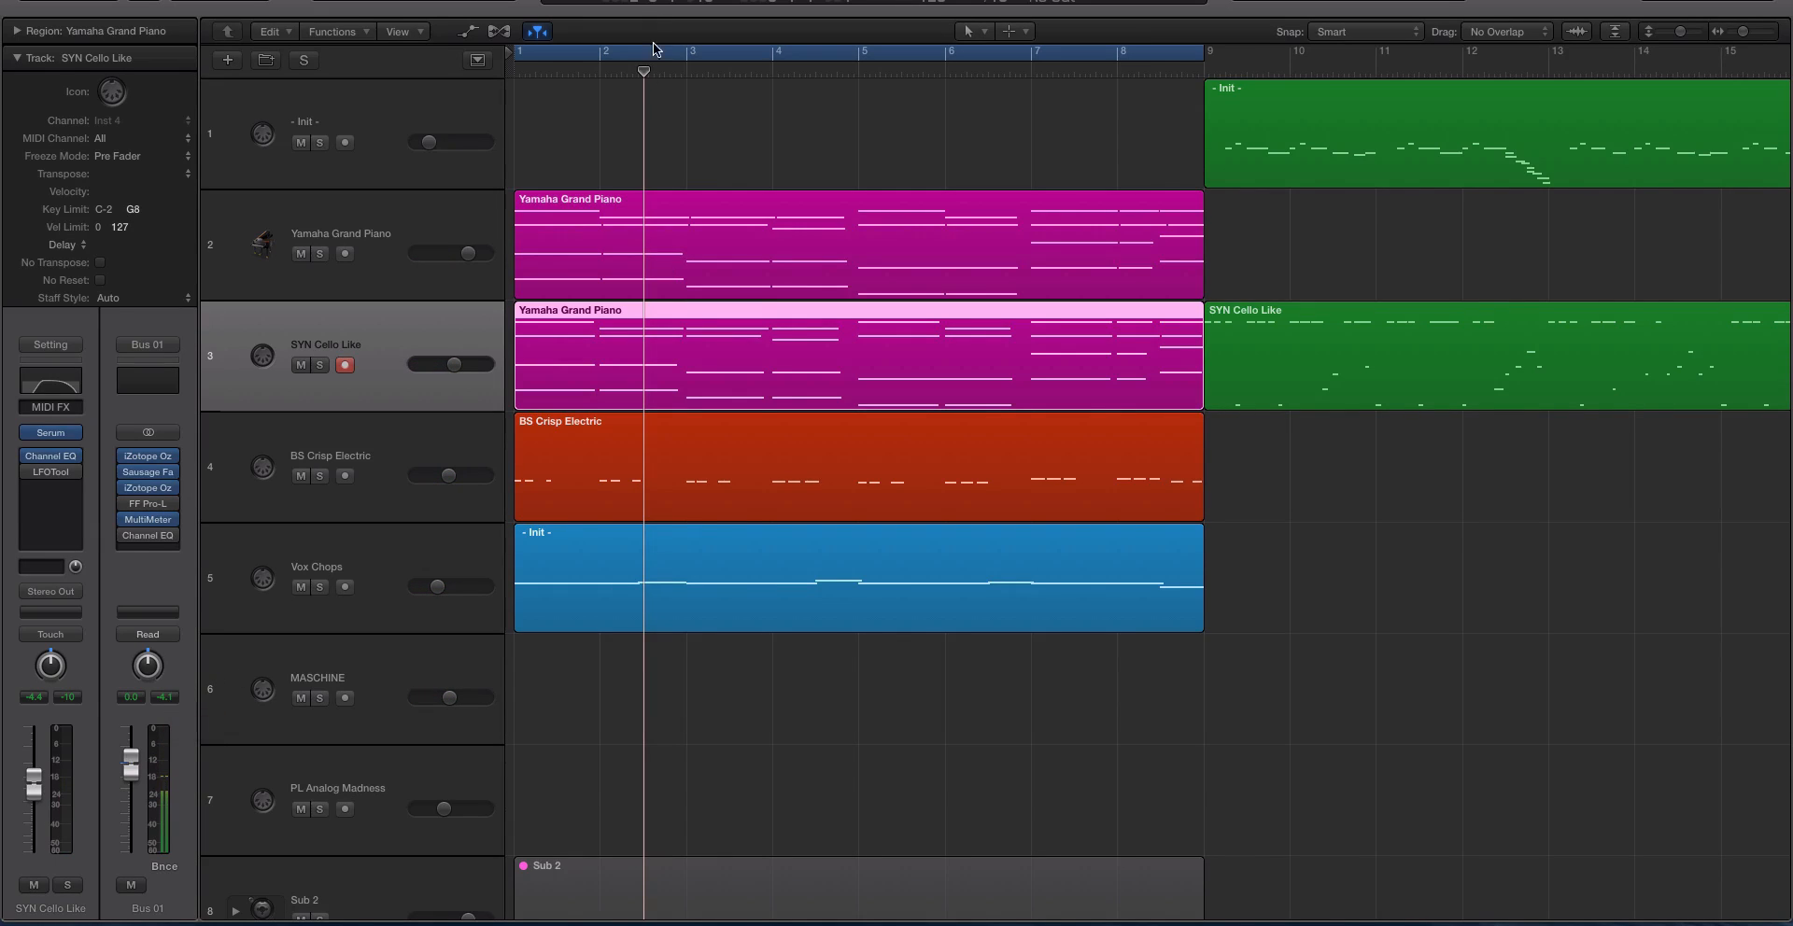
Select the piano, cello, bass and Vox Chops regions in bars 1 to 8, and toggle solo on and off to compare.
left_click_drag(595, 131, 867, 617)
key("super+Up")
key("super+Up")
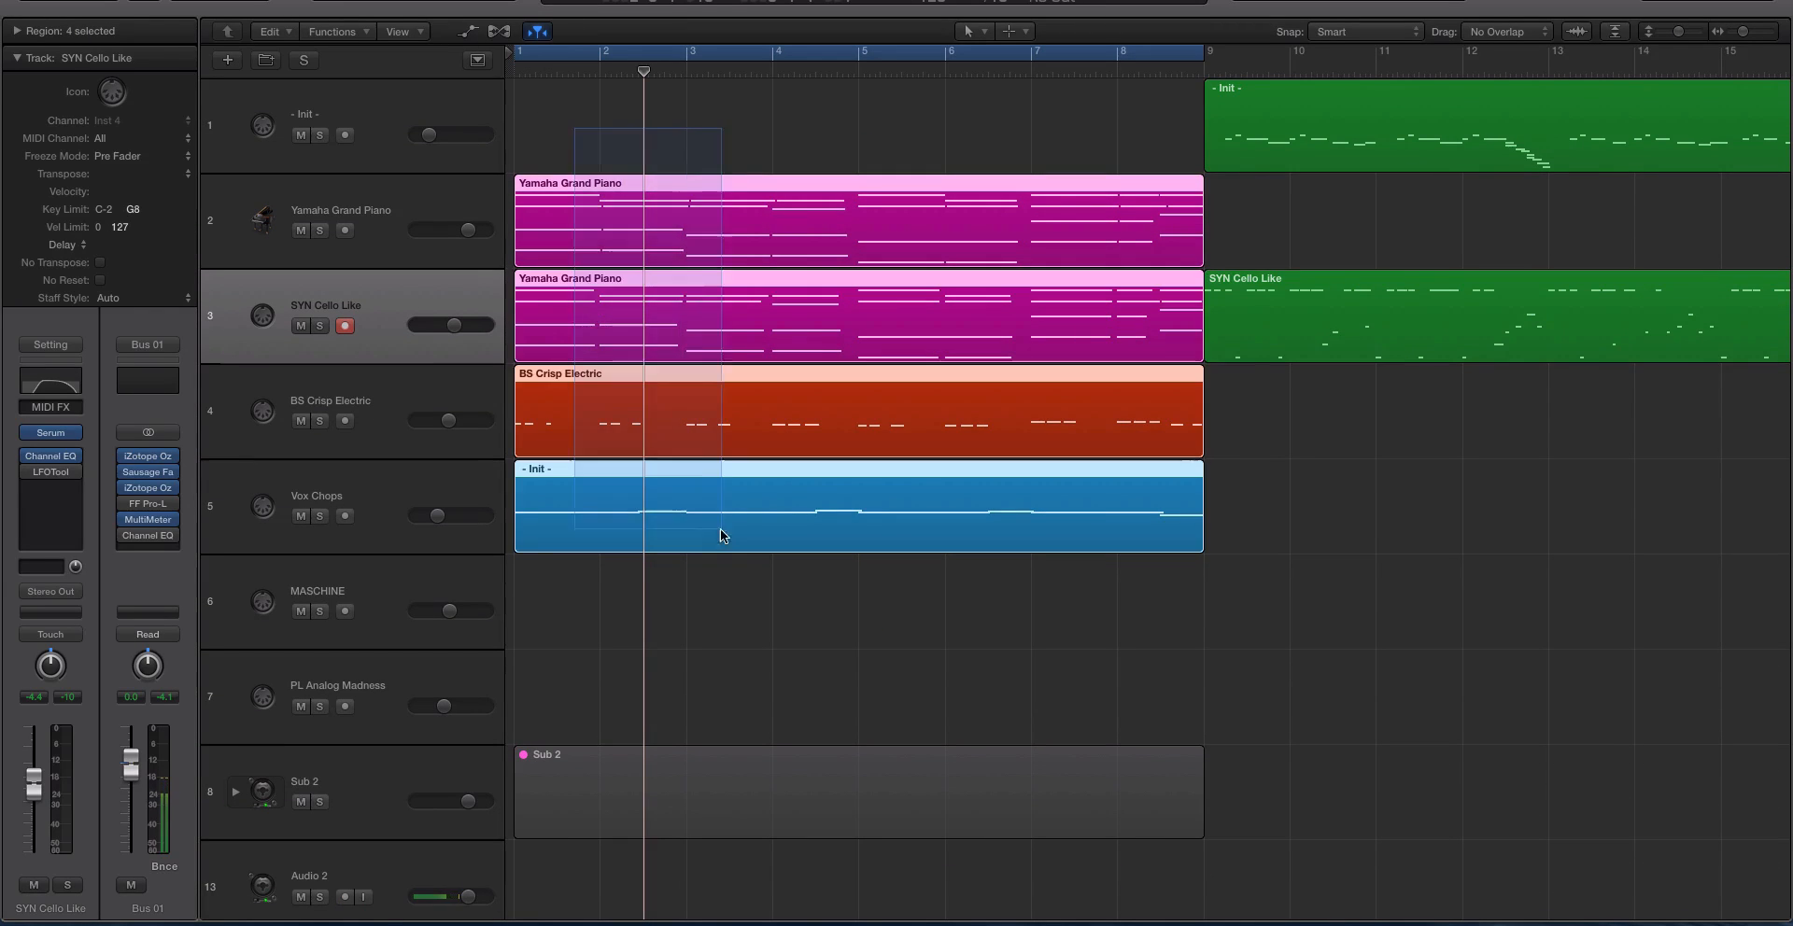
key("s")
key("s")
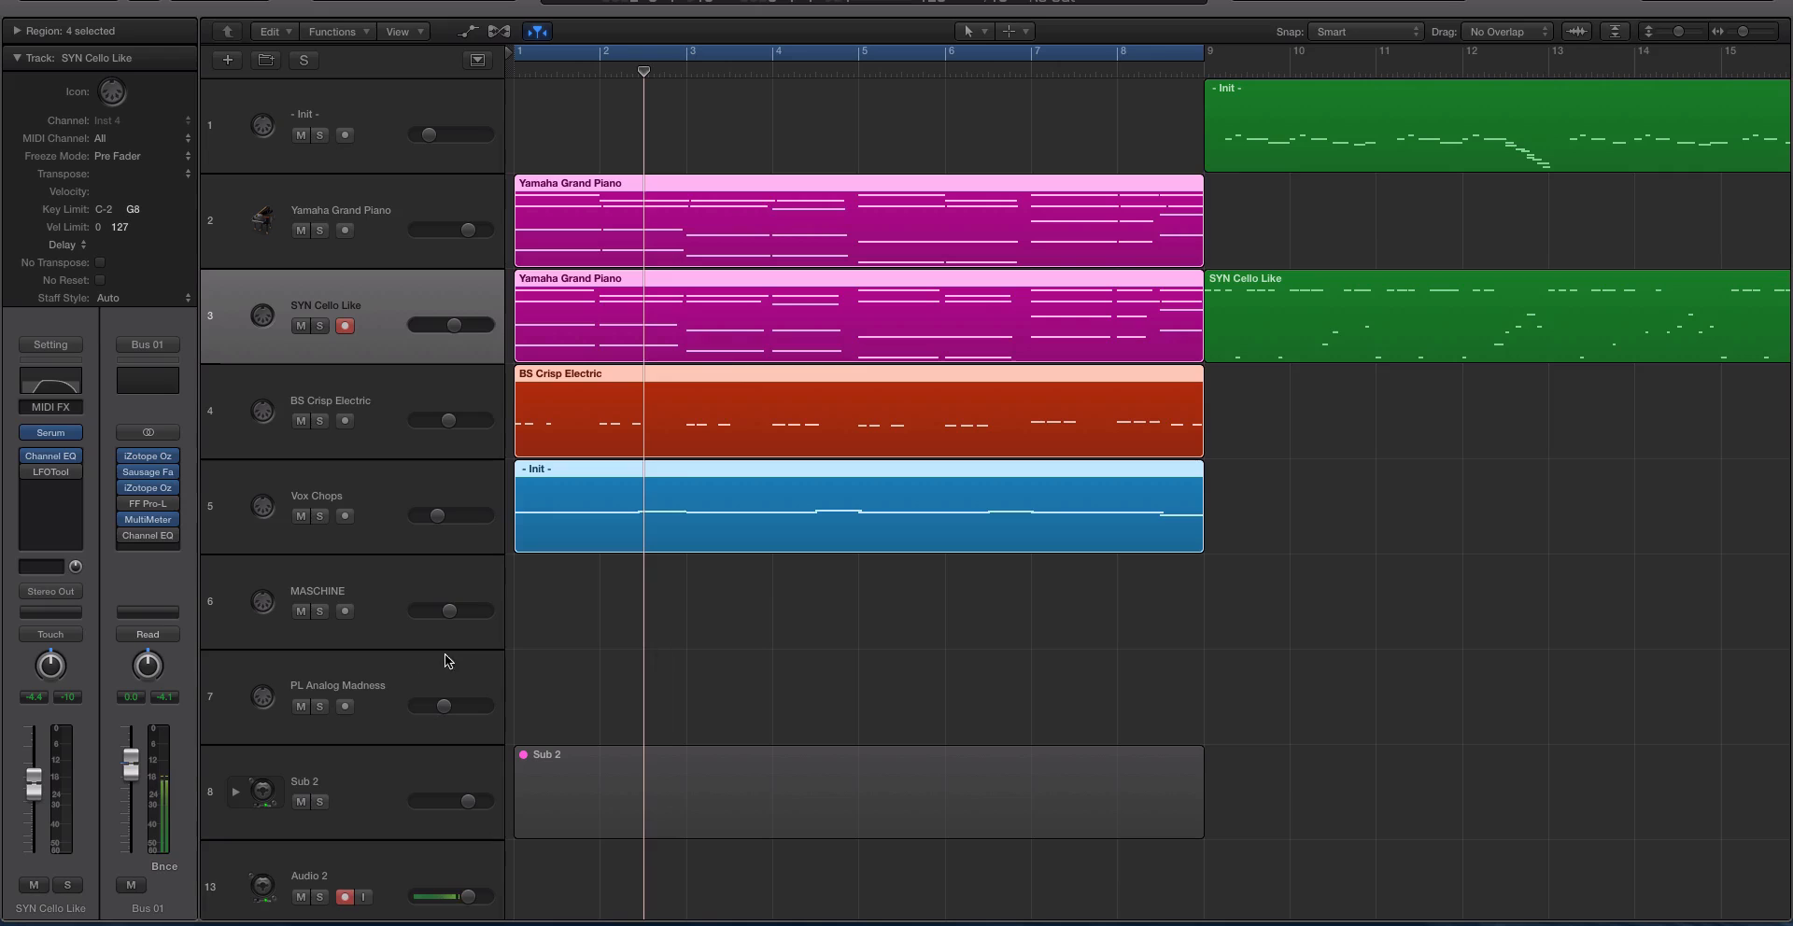
Toggle playback with FF Pro-L re-enabled on Bus 01, and select the Yamaha Grand Piano track.
key("space")
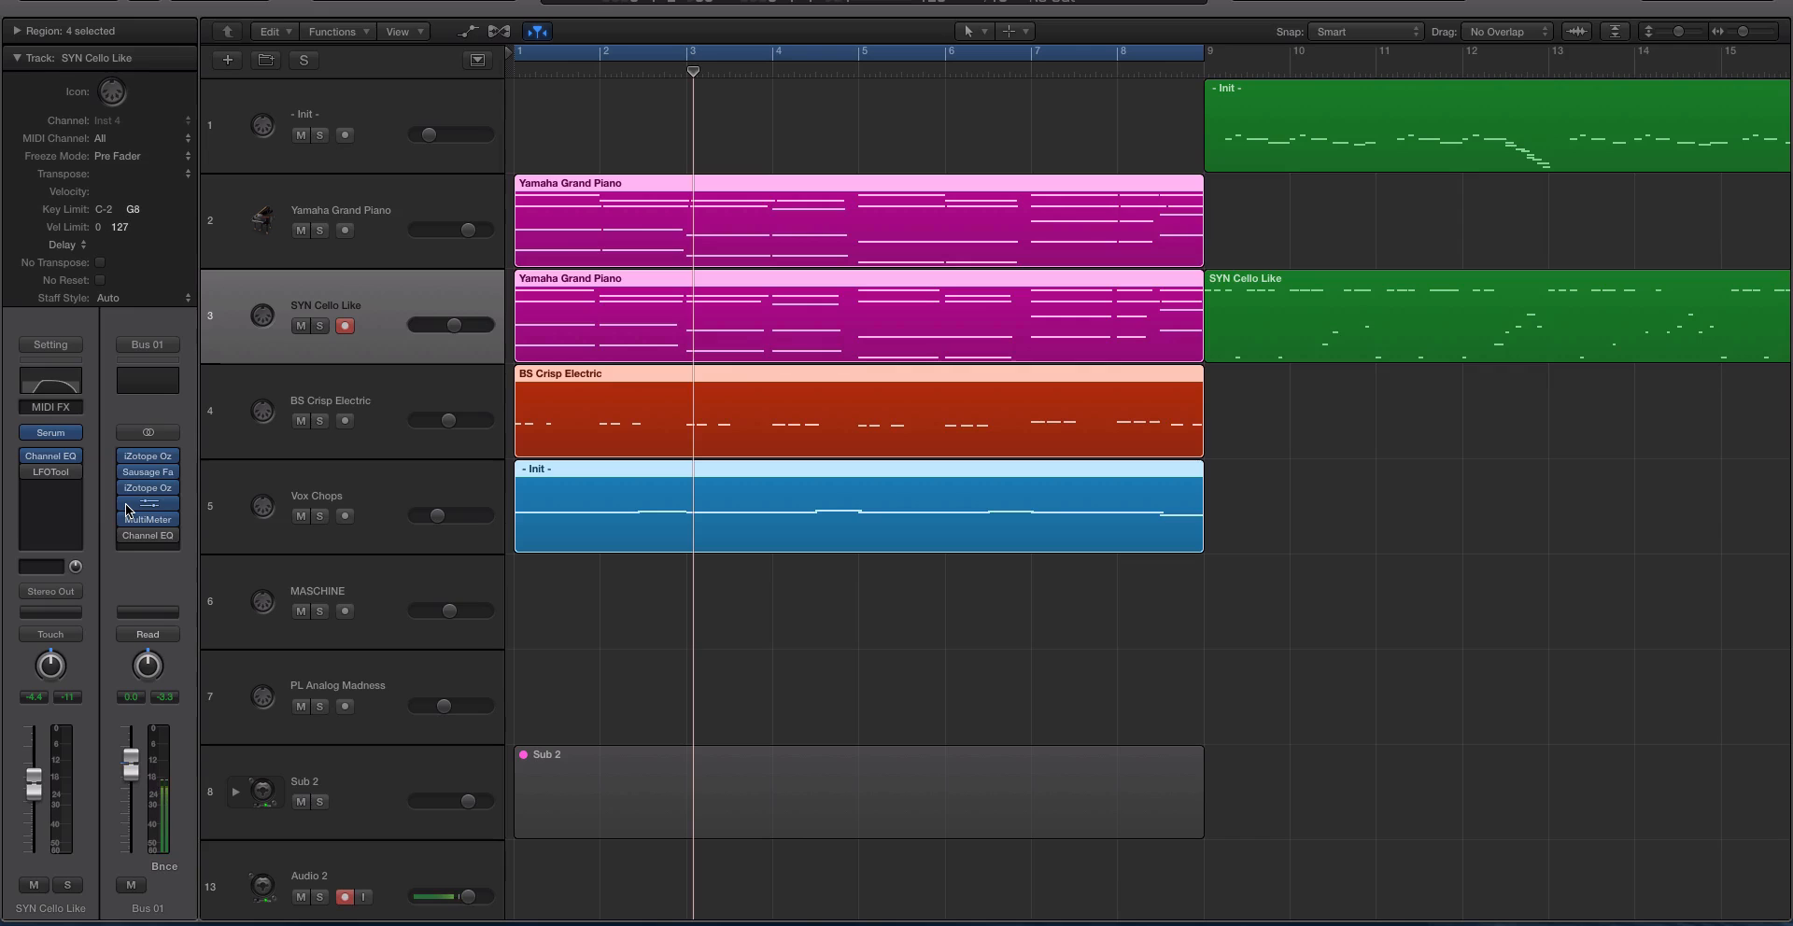
left_click(389, 244)
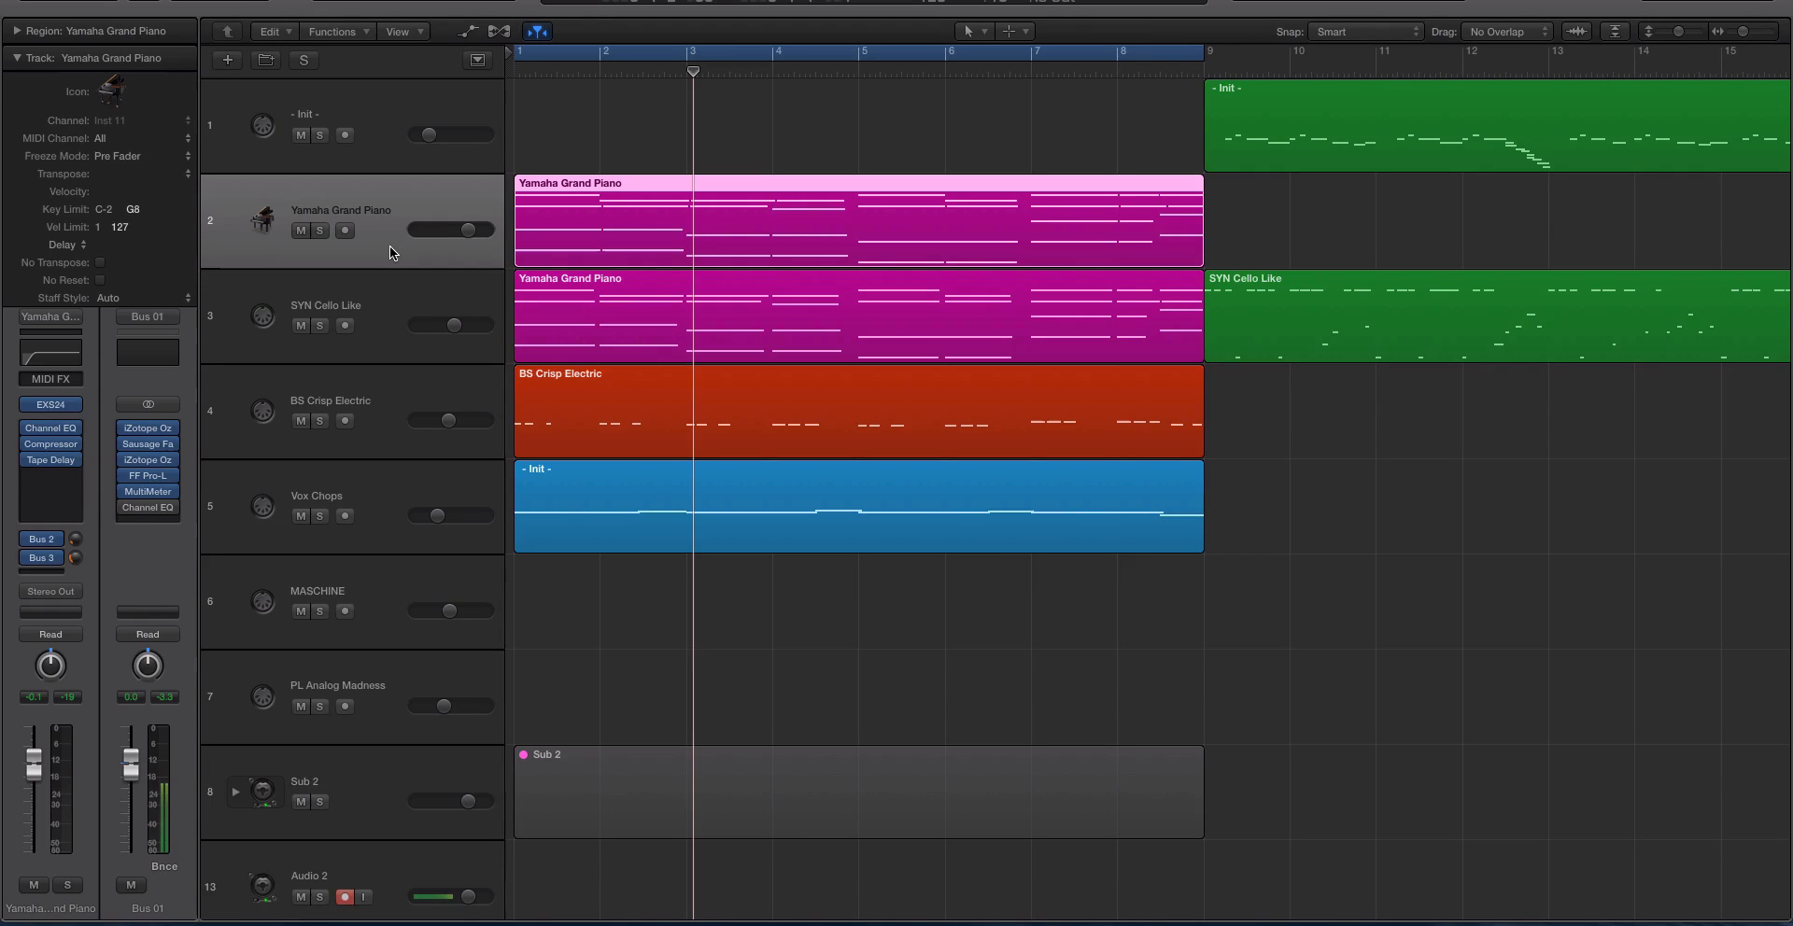